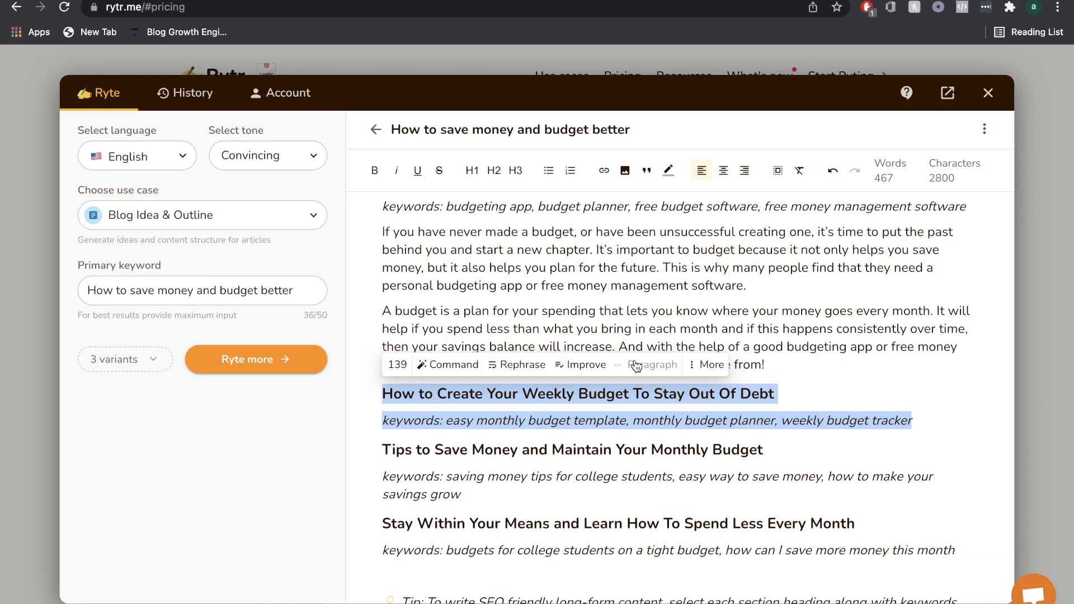
Generate a paragraph for the "Tips to Save Money and Maintain Your Monthly Budget" section from its heading and keywords.
scroll(636, 364, "down", 5)
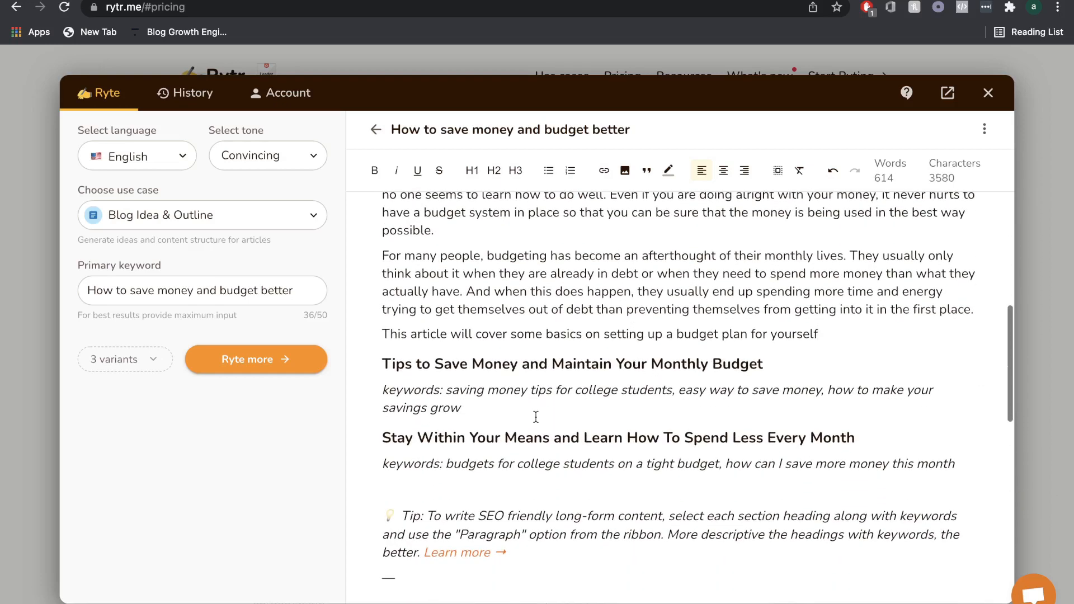
left_click_drag(471, 409, 382, 363)
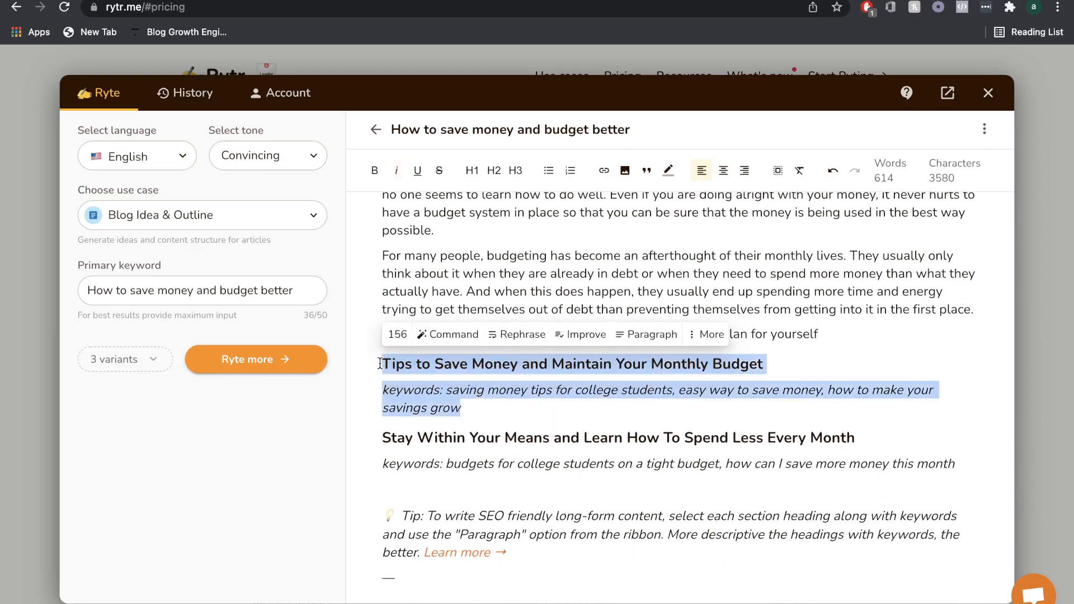
left_click(643, 334)
Generate a paragraph for the "Stay Within Your Means and Learn How To Spend Less Every Month" section from its heading and keywords.
scroll(931, 350, "down", 3)
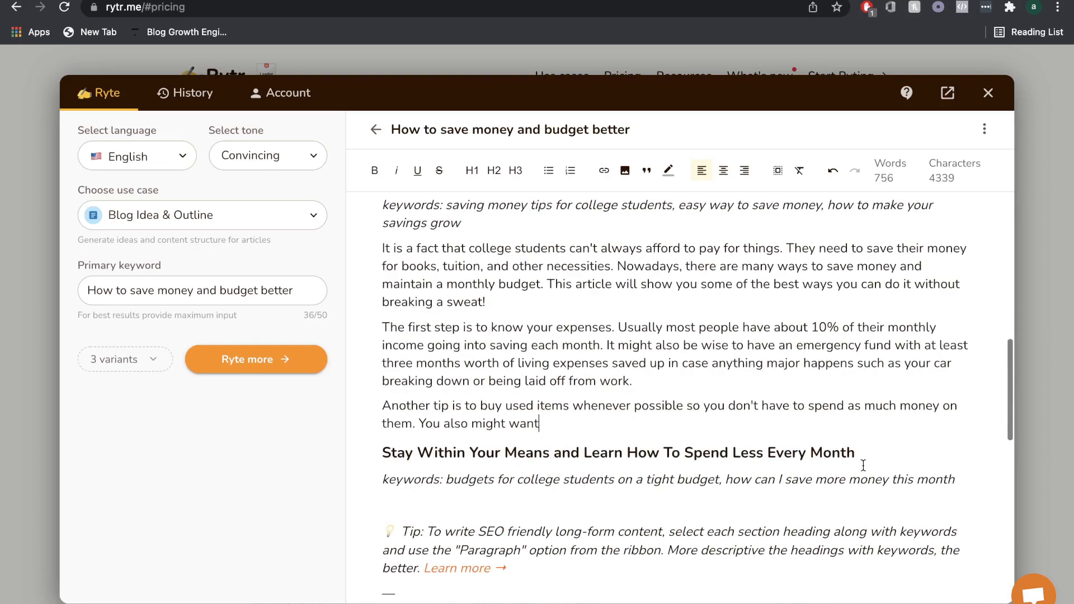
left_click_drag(954, 485, 406, 439)
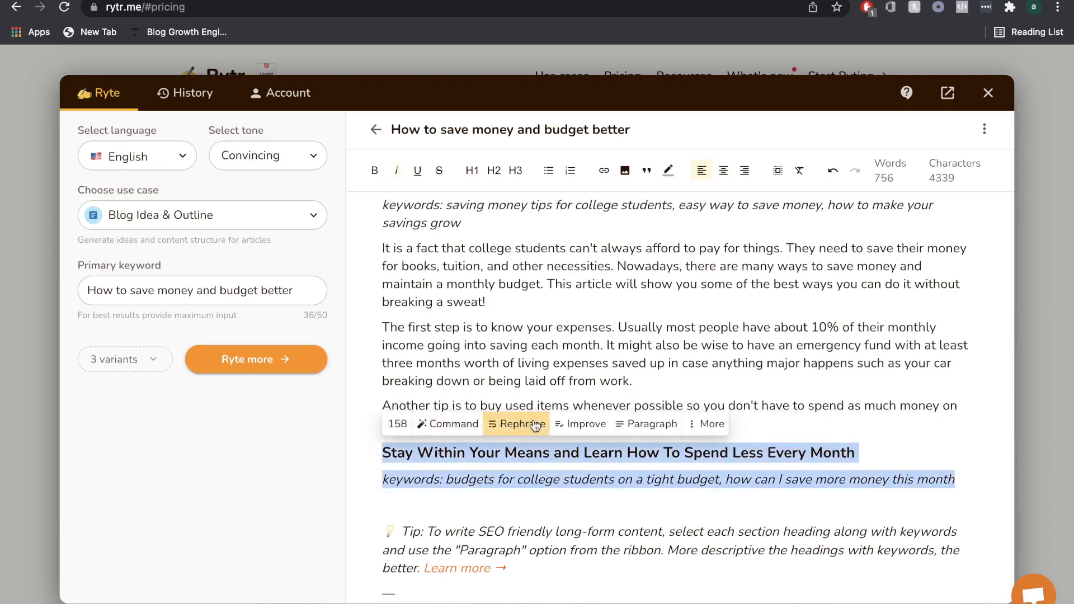
left_click(649, 424)
scroll(618, 360, "down", 1)
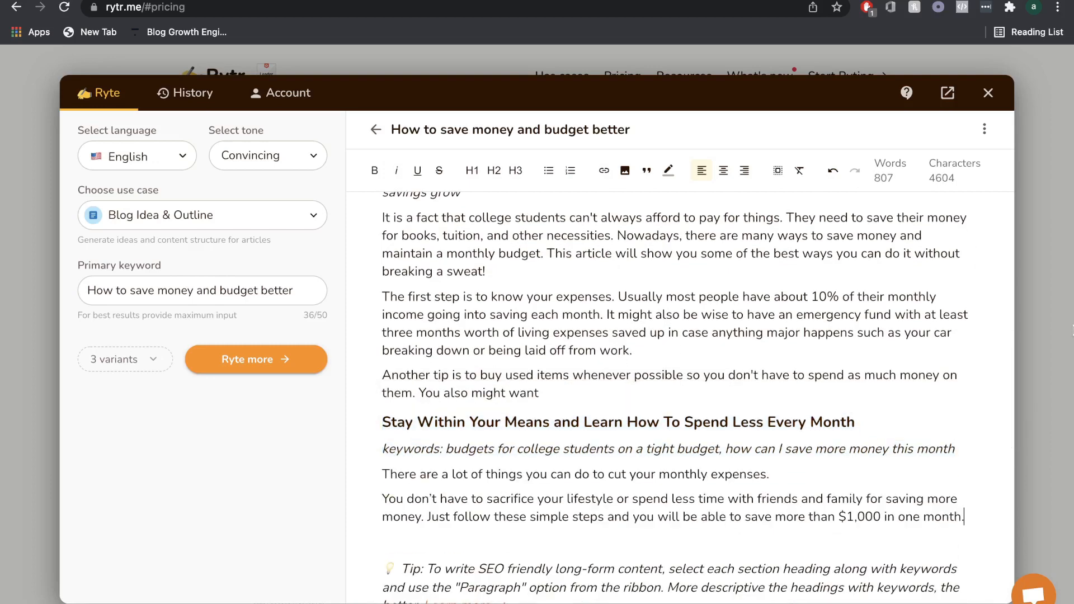
scroll(860, 341, "down", 3)
scroll(856, 338, "up", 20)
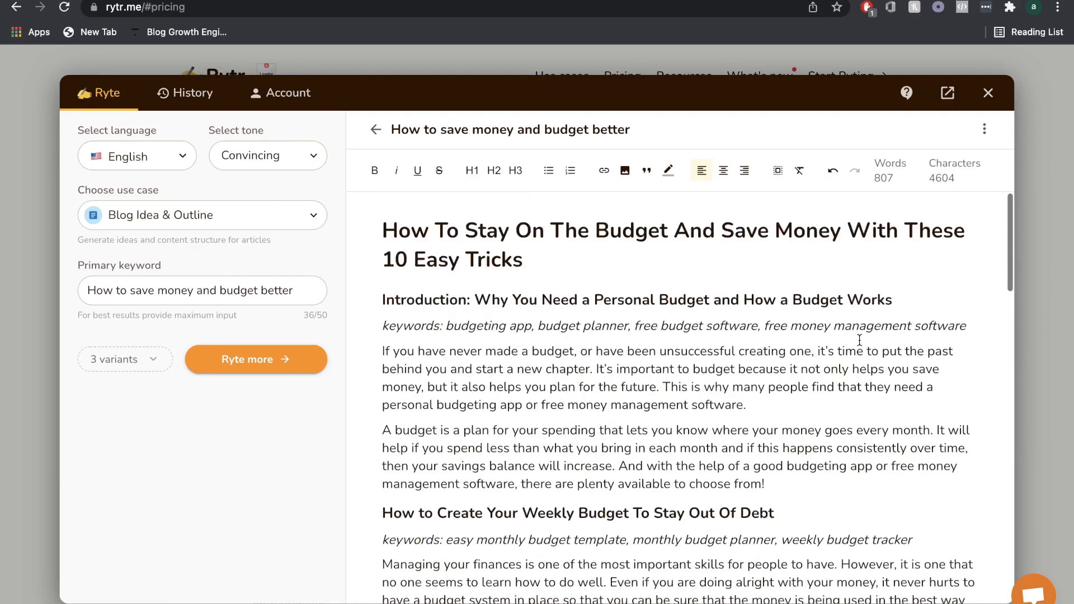
left_click(286, 216)
scroll(241, 336, "down", 10)
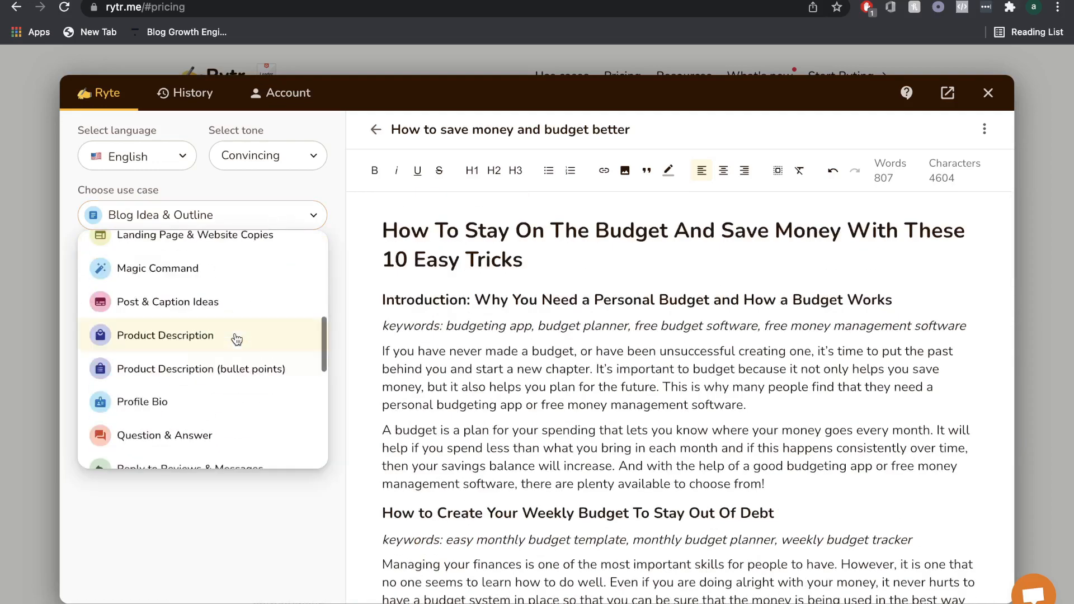
left_click(237, 552)
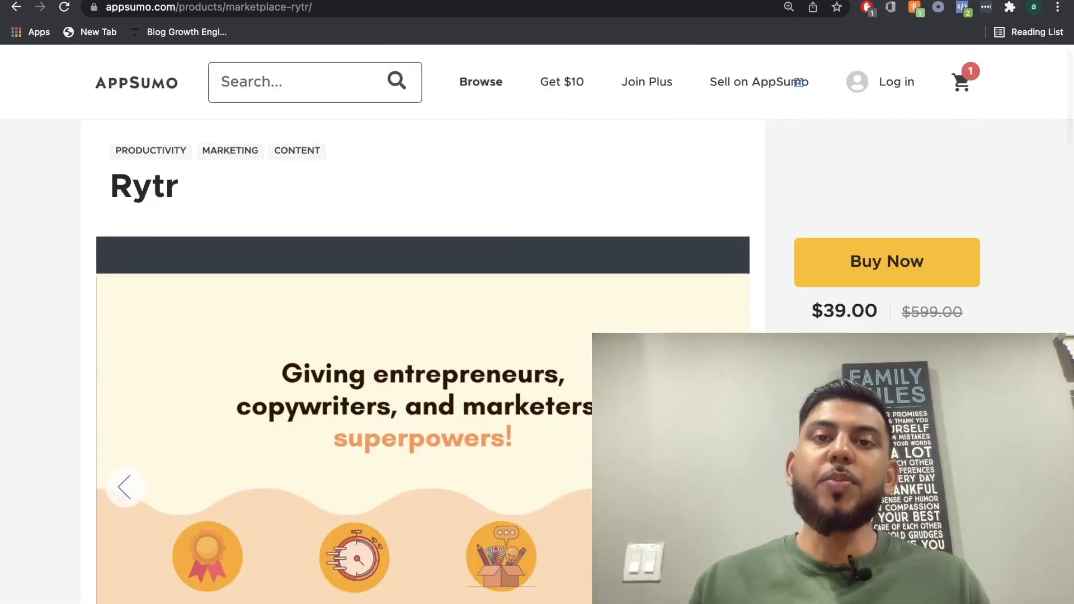
scroll(423, 363, "down", 1)
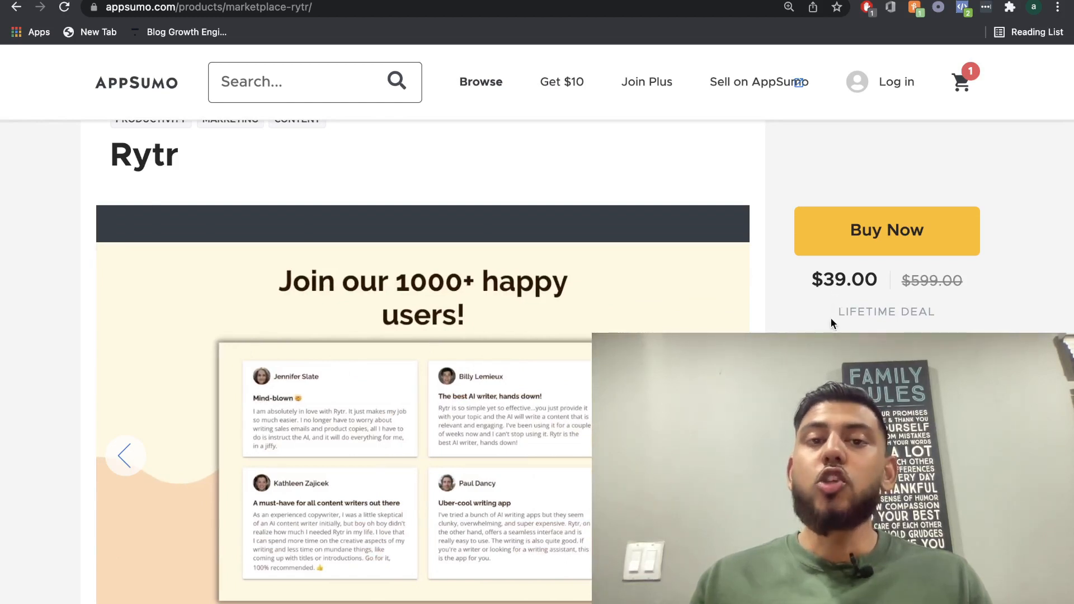
scroll(831, 319, "down", 1)
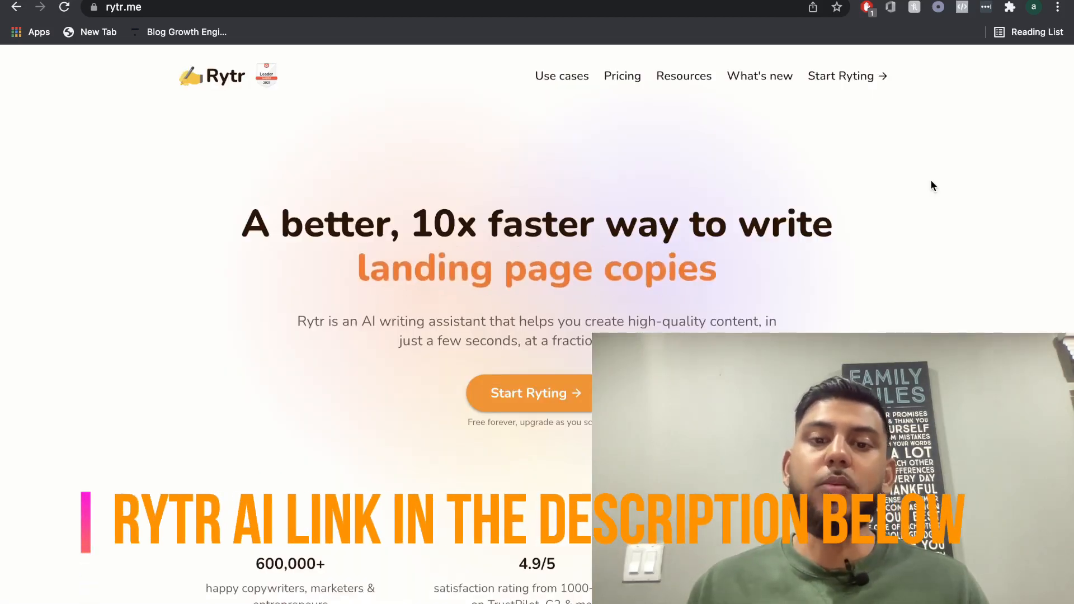
scroll(931, 186, "down", 1)
scroll(823, 123, "up", 1)
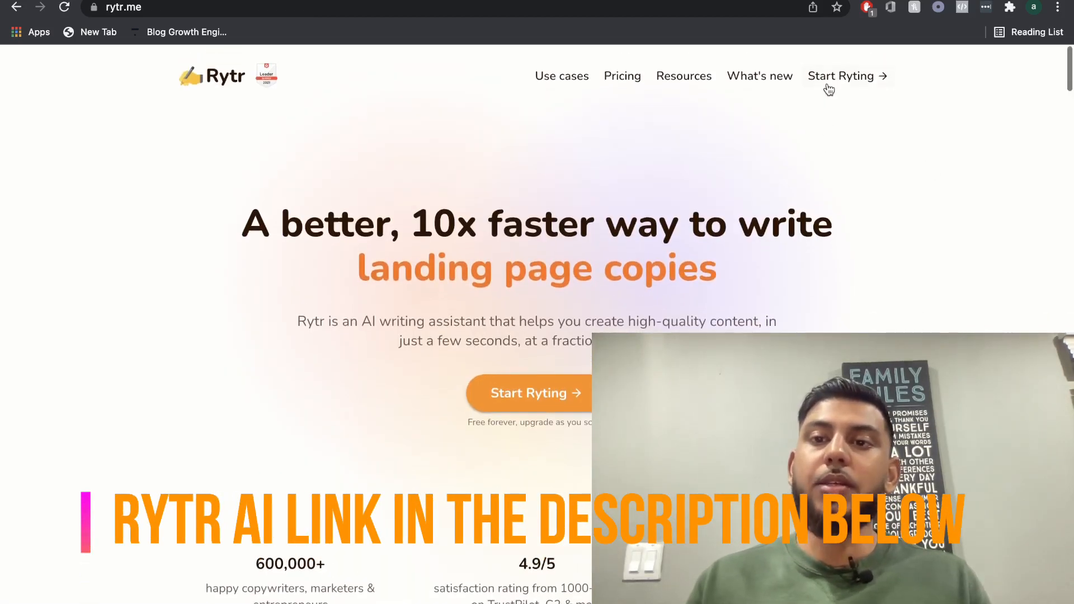
Open the Rytr writing workspace, browse the use cases and keep Blog Idea & Outline as the use case.
left_click(827, 78)
left_click(263, 217)
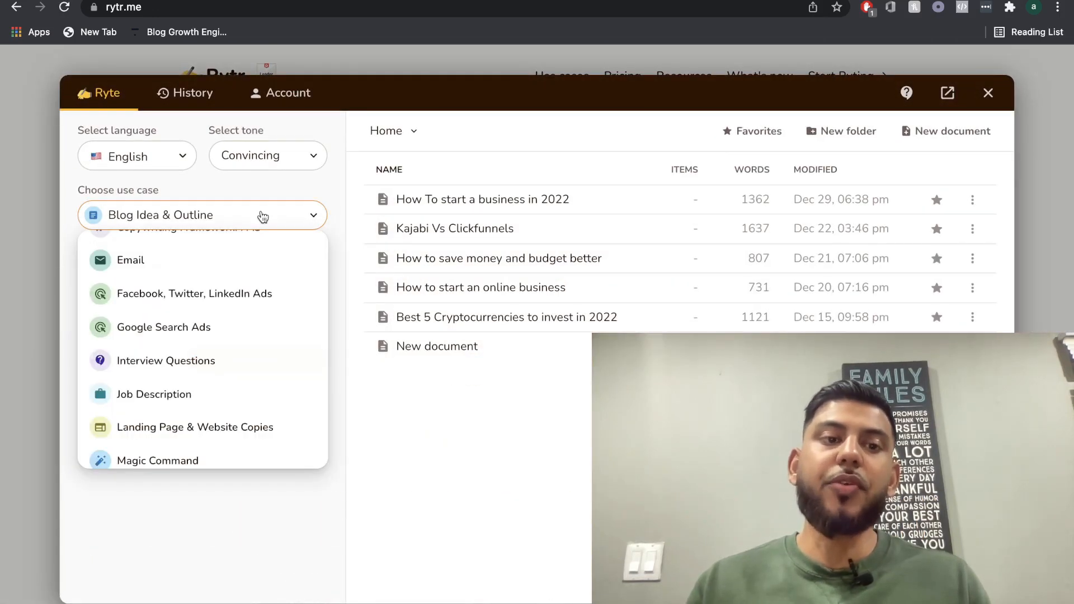
scroll(232, 343, "down", 5)
scroll(235, 342, "down", 2)
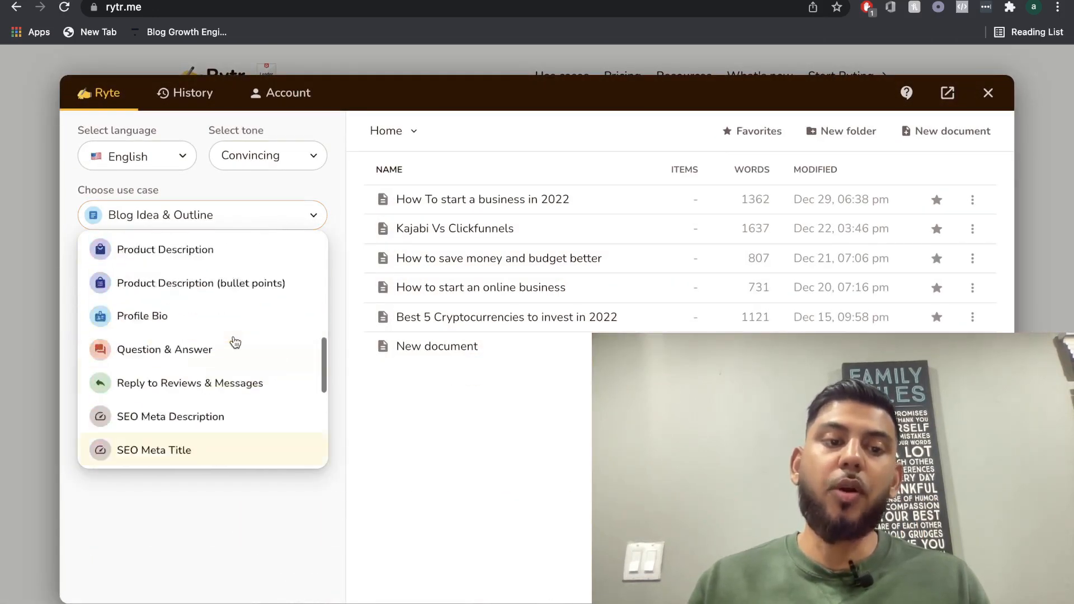
scroll(235, 342, "up", 10)
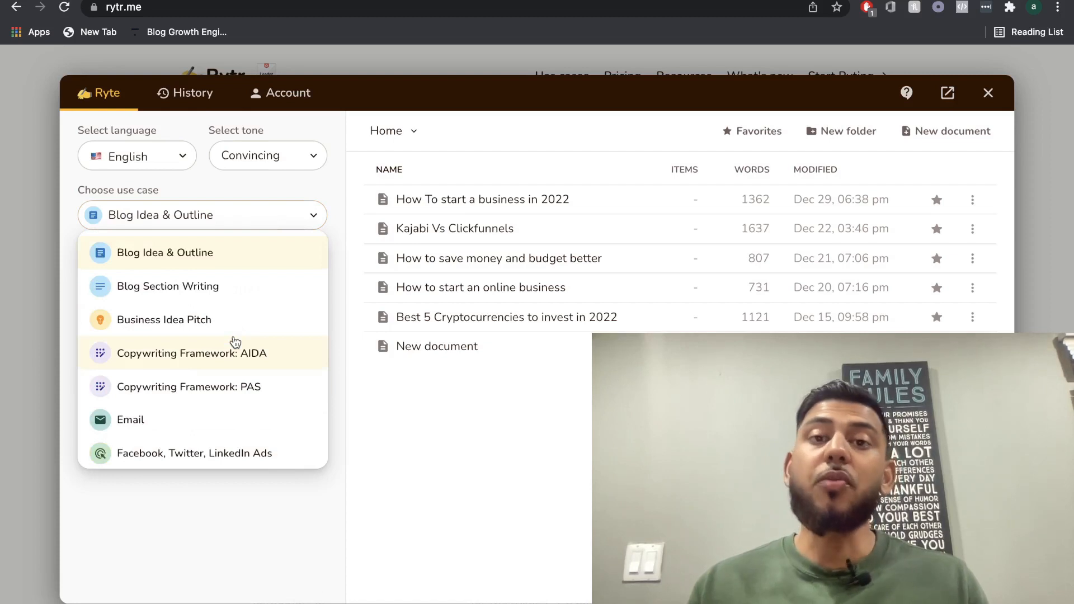
left_click(303, 240)
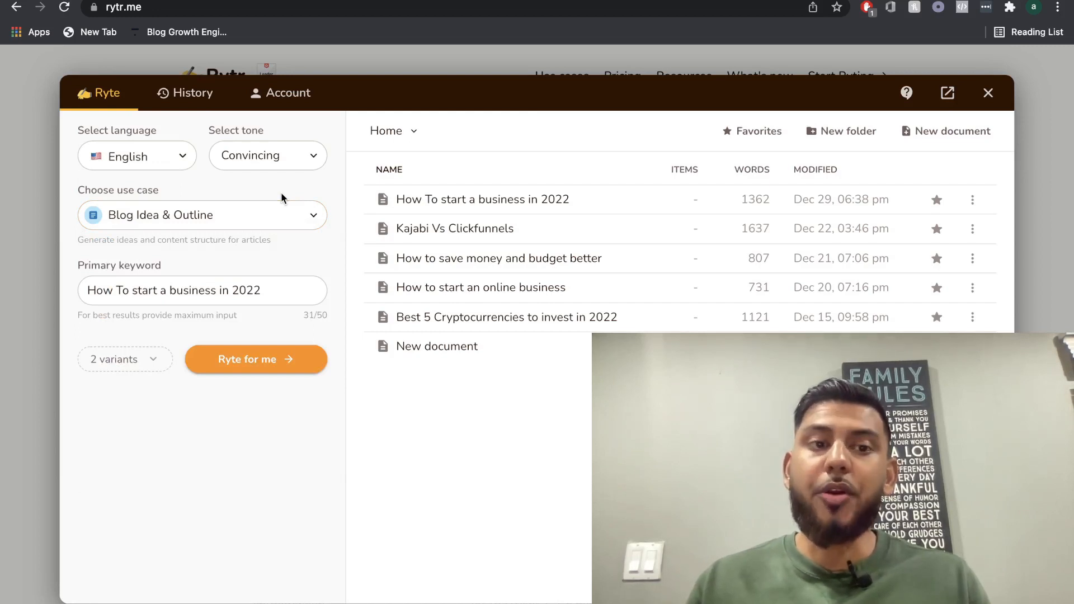
left_click(163, 219)
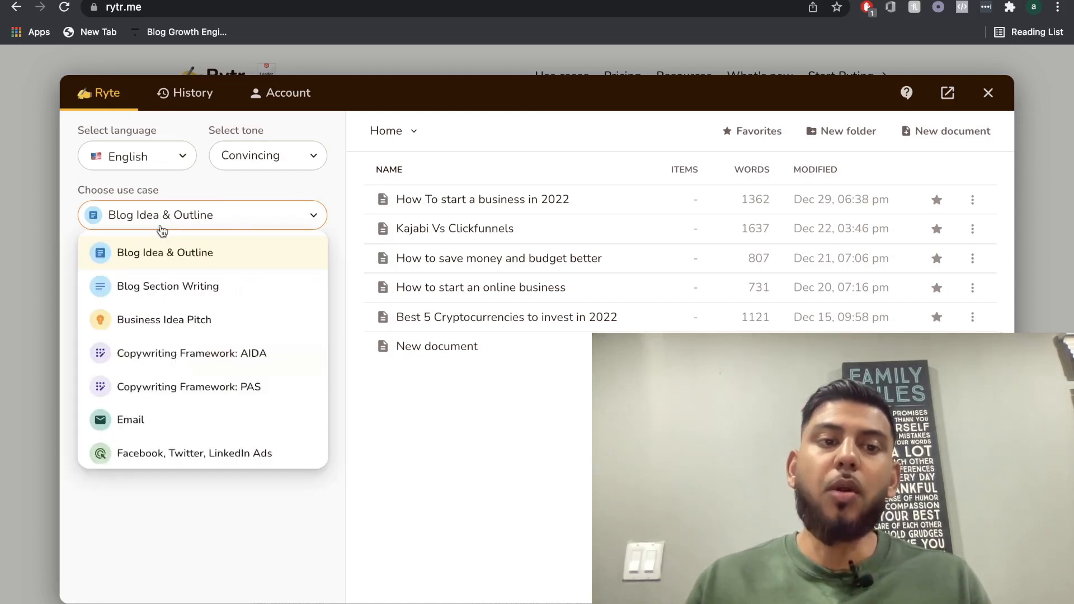
left_click(189, 221)
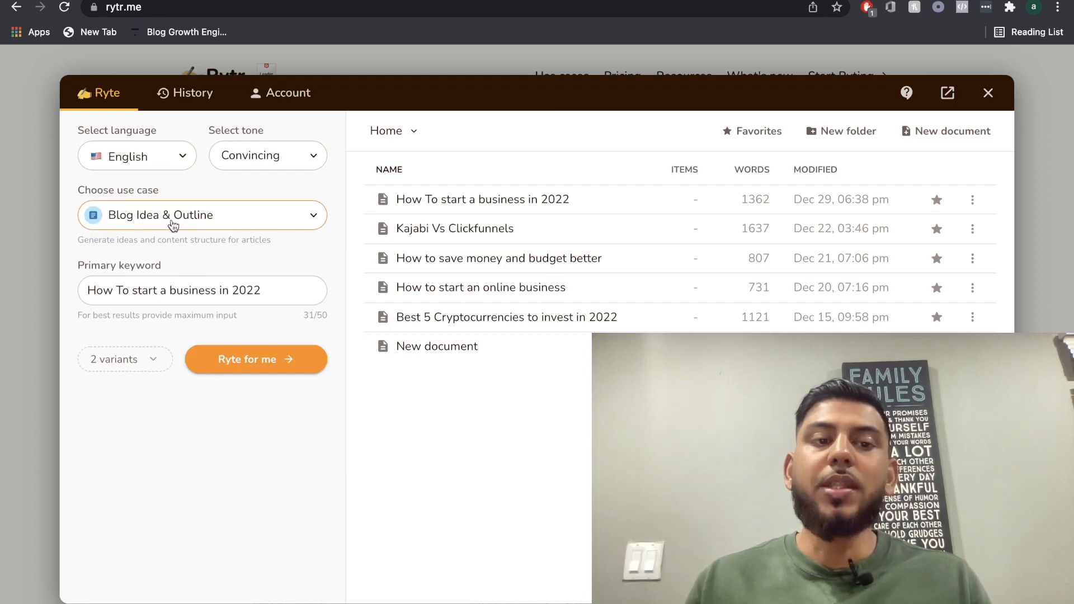
Generate three blog outline variants in a convincing tone for the primary keyword "How to save more money and budget better".
triple_click(194, 291)
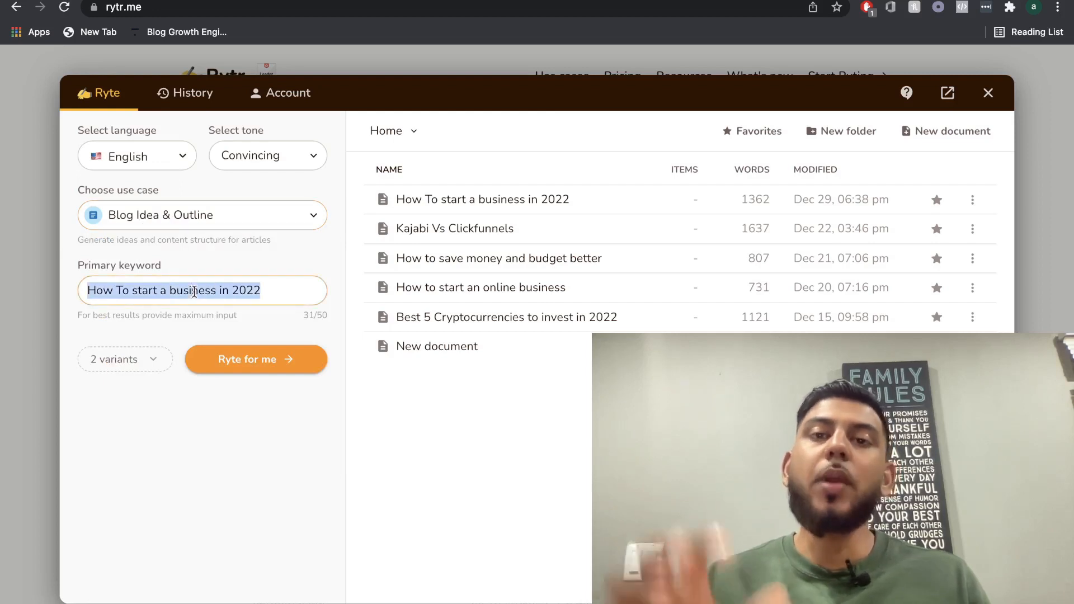
key("BackSpace")
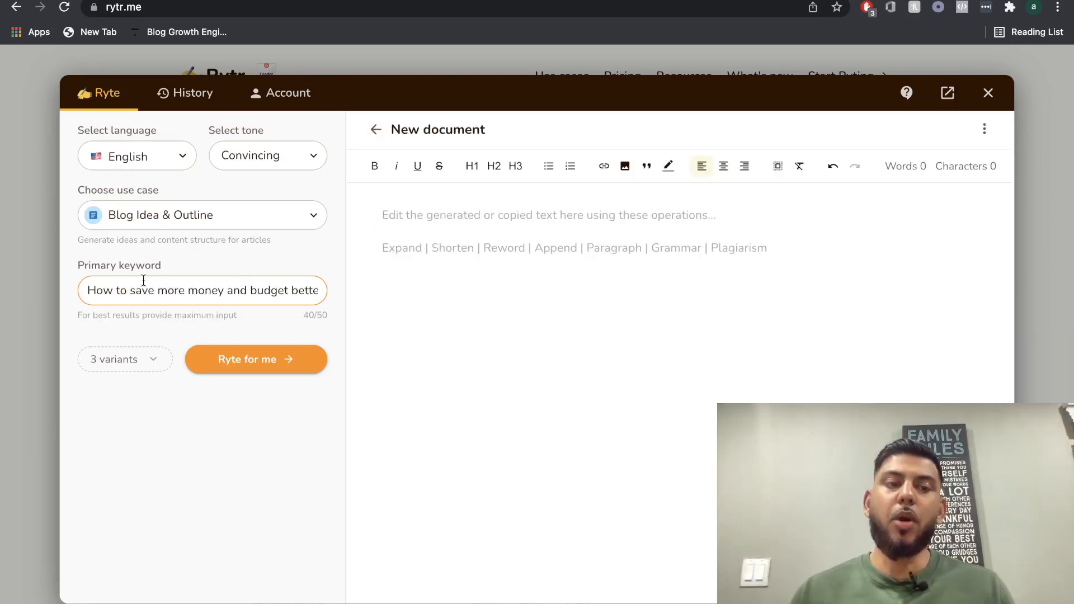
left_click(152, 359)
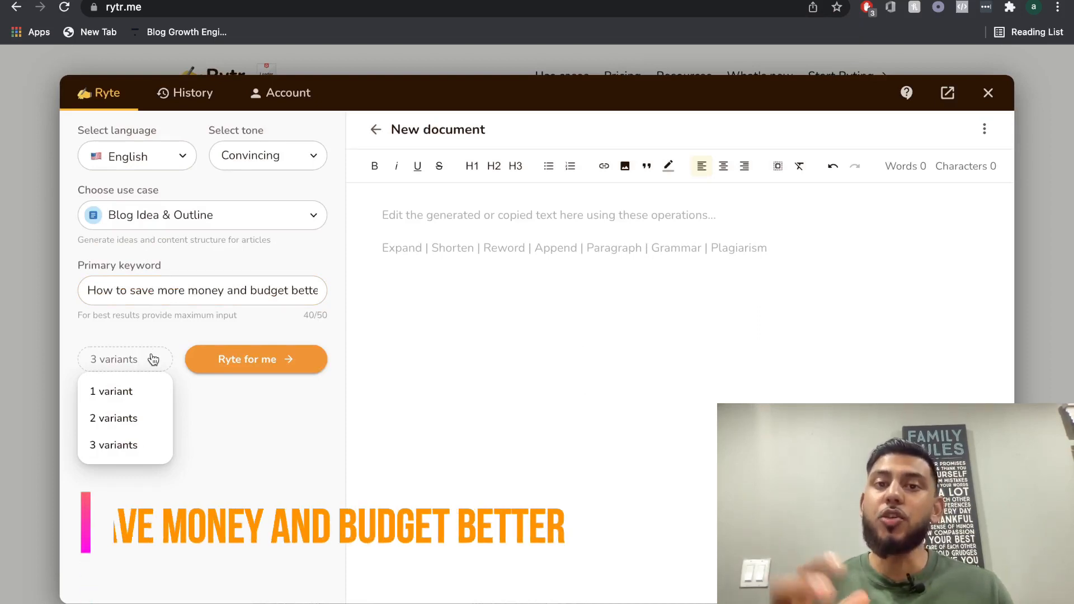
left_click(274, 165)
left_click(277, 157)
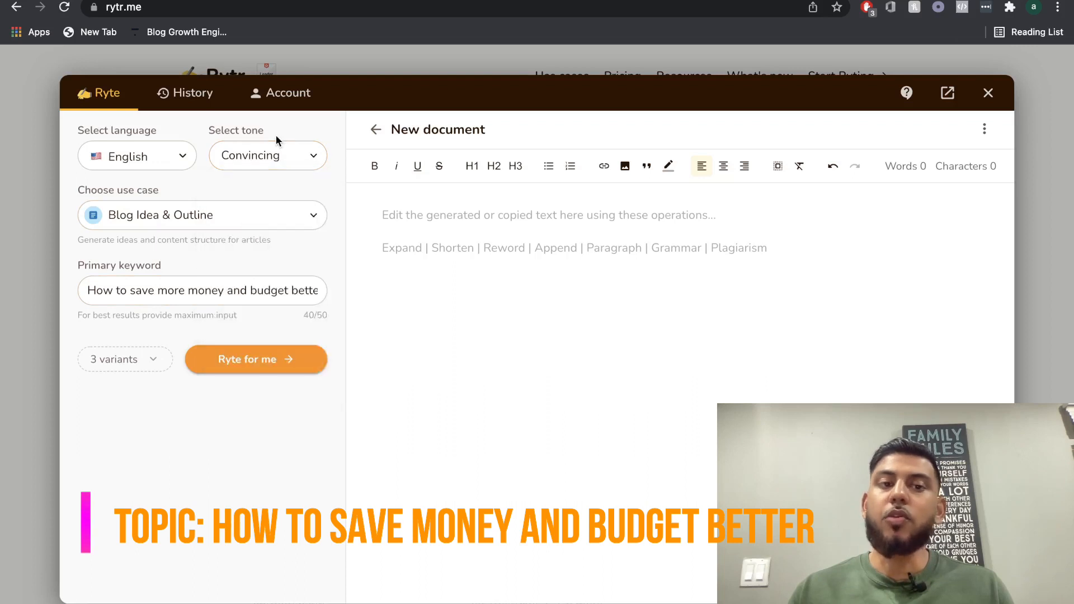
left_click(273, 149)
left_click(274, 147)
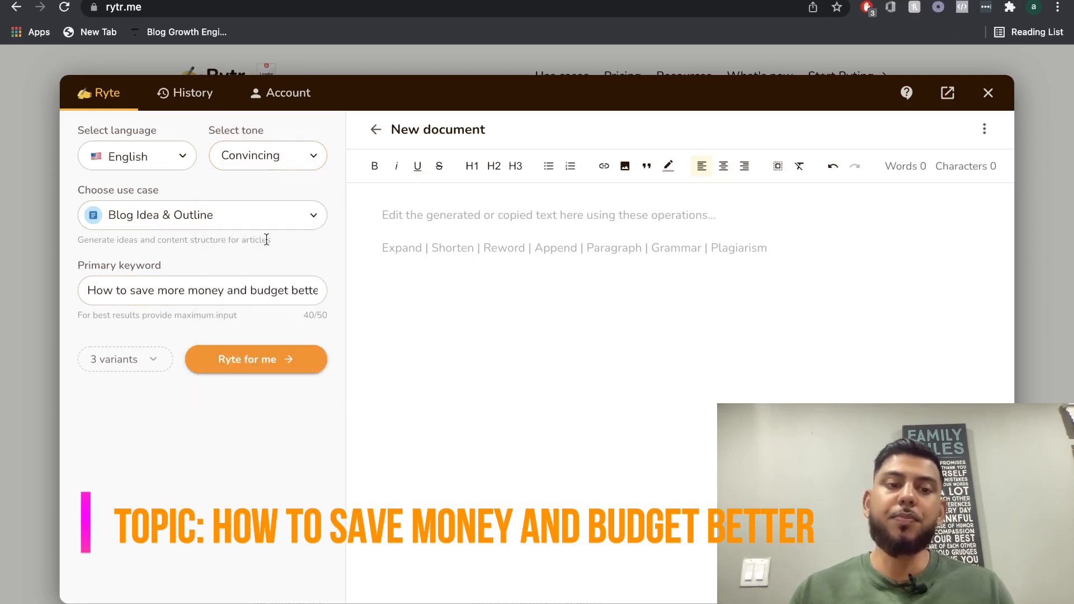
left_click(265, 361)
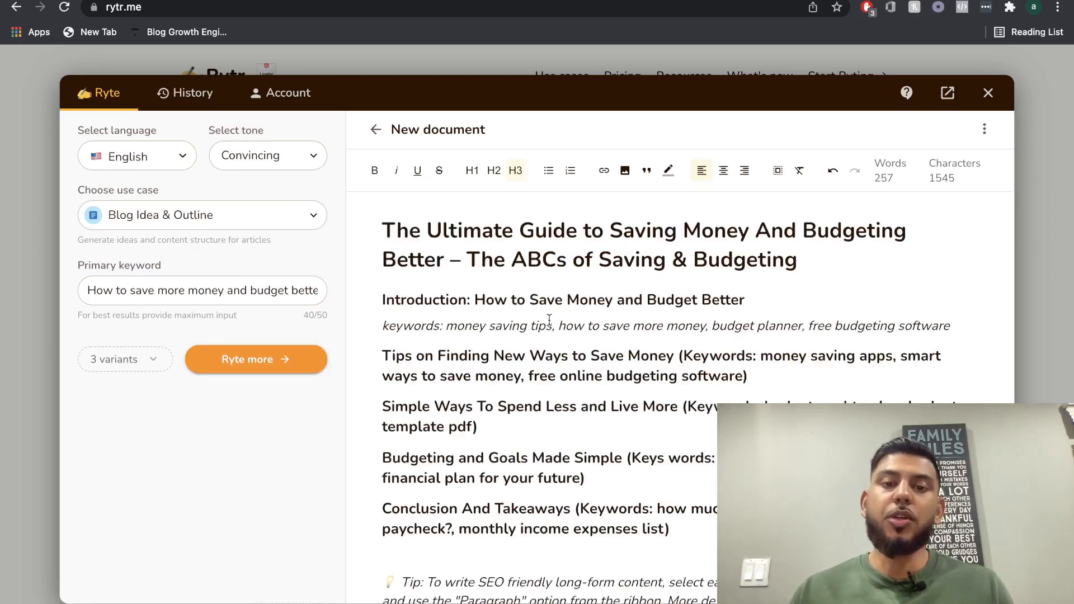
Copy the heading "Part 1: The Fundamentals of Saving Money" from the last outline into the first, below "Simple Ways To Spend Less and Live More".
scroll(549, 319, "down", 5)
scroll(550, 318, "up", 5)
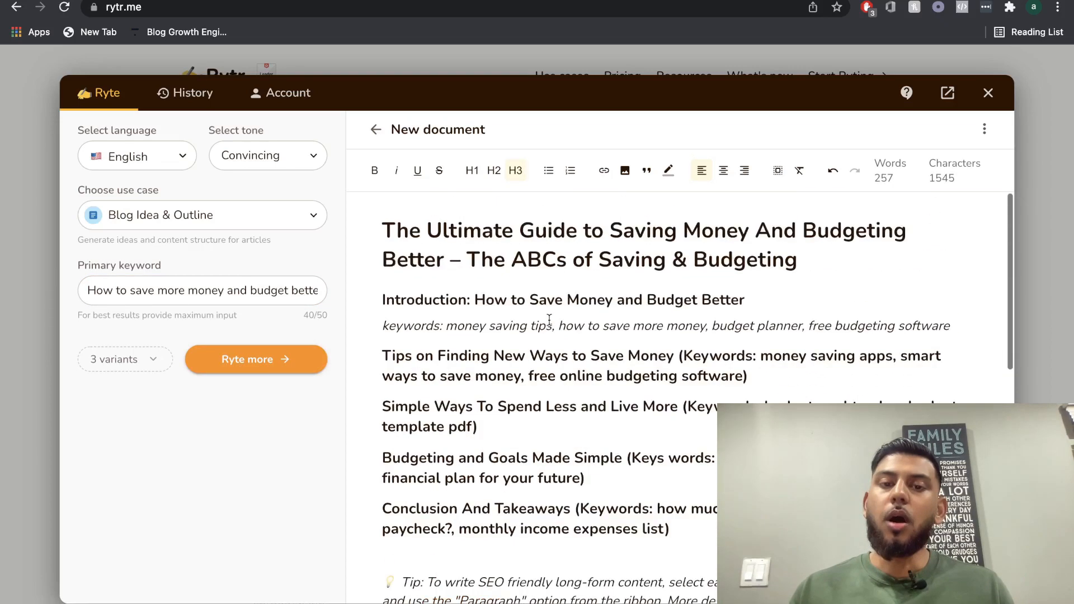
scroll(550, 319, "down", 1)
scroll(523, 290, "down", 7)
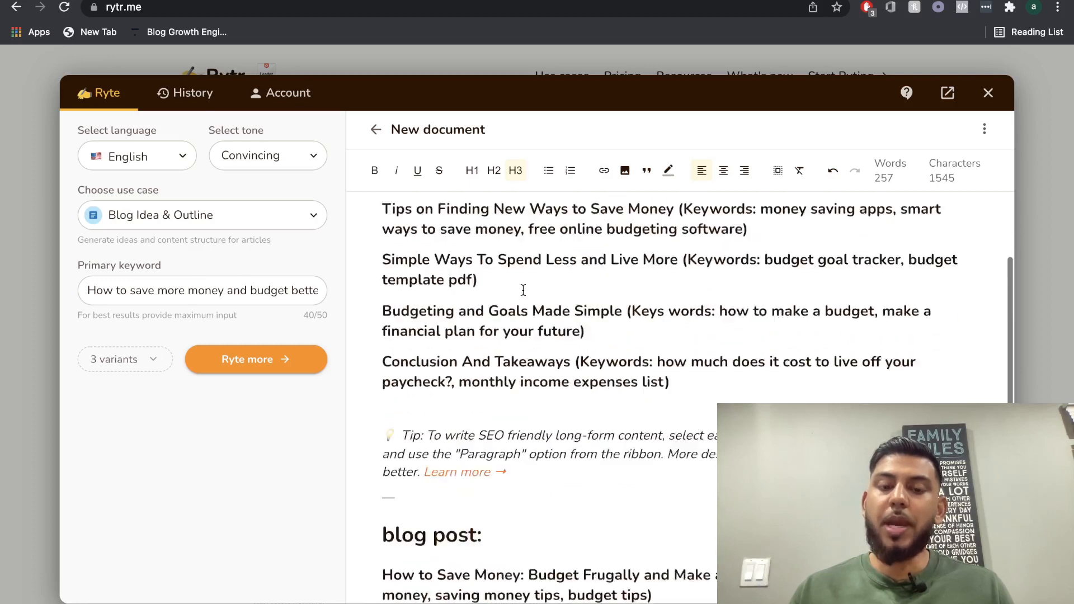
scroll(523, 289, "down", 2)
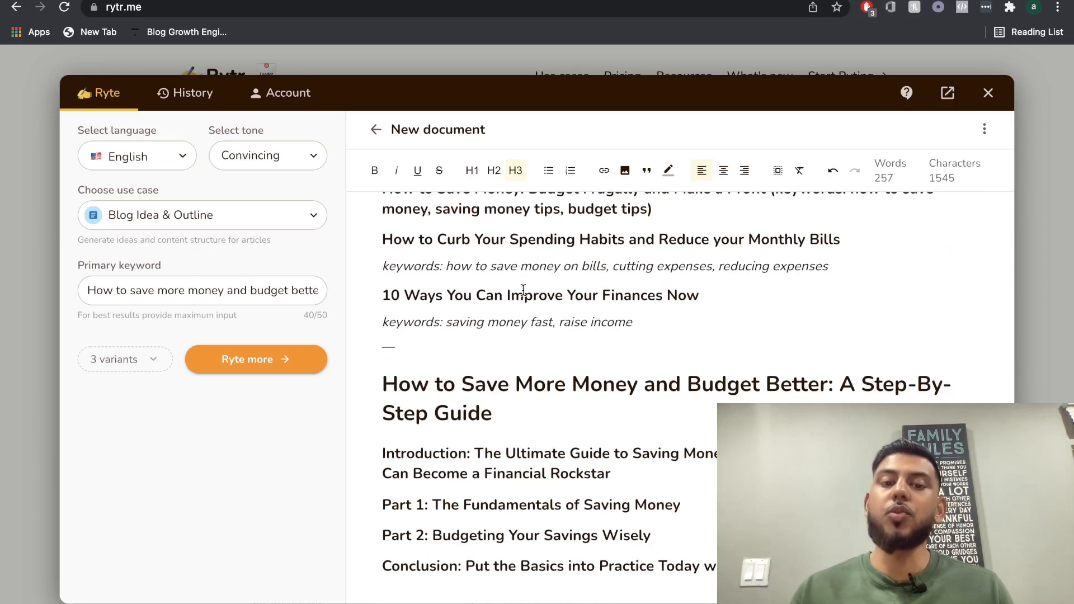
left_click_drag(681, 506, 377, 509)
key("ctrl+c")
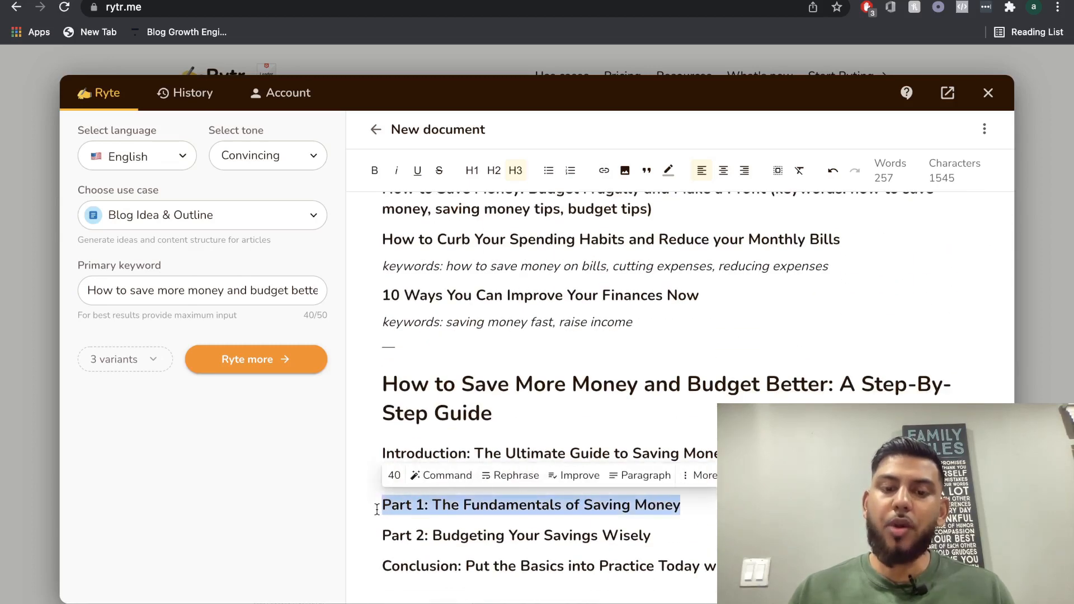
scroll(609, 386, "up", 9)
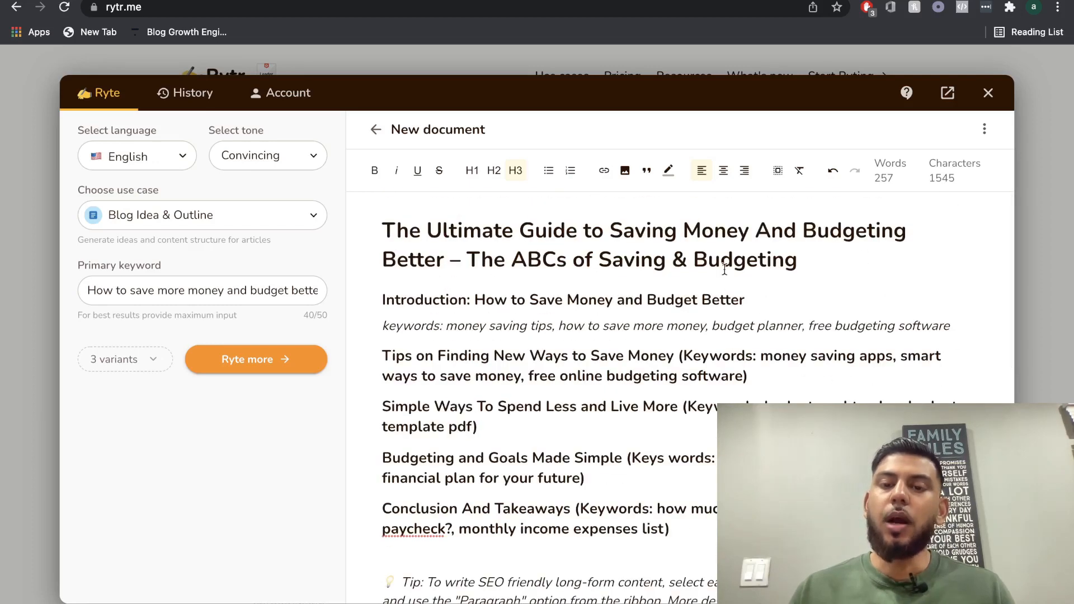
left_click(509, 437)
key("Return")
key("ctrl+v")
Delete the tip note and the two other outline variants below the first outline's conclusion heading.
scroll(452, 439, "down", 1)
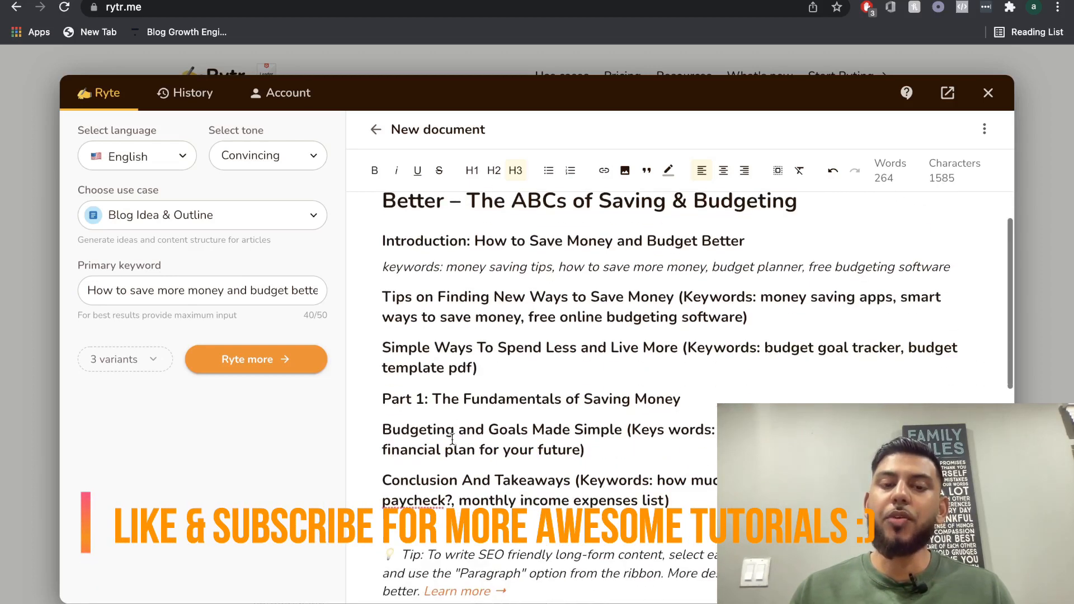
scroll(429, 457, "down", 1)
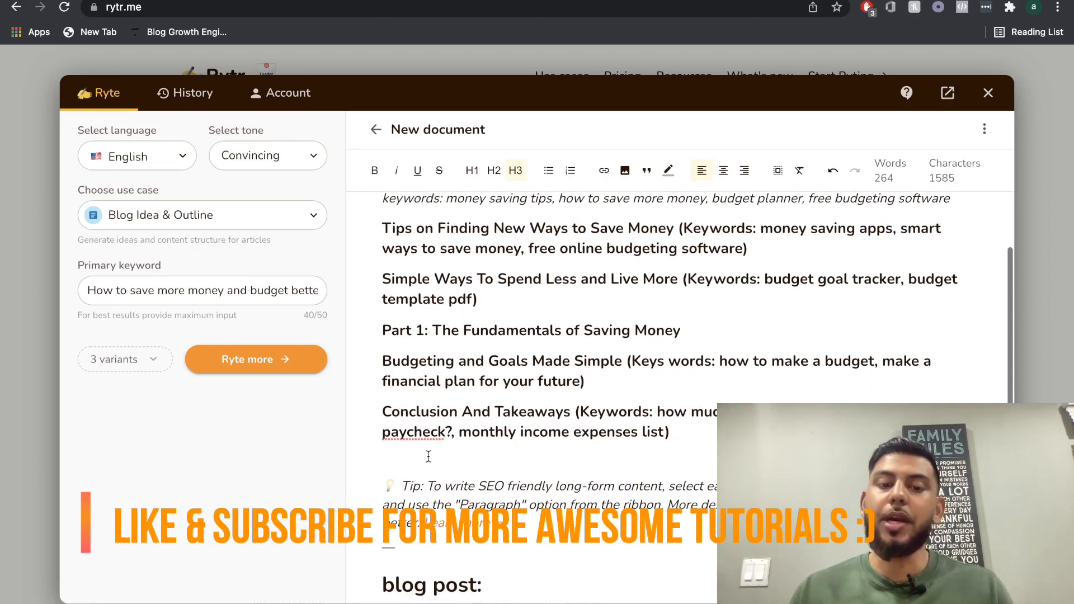
left_click(395, 476)
left_click(471, 585)
scroll(472, 585, "down", 1)
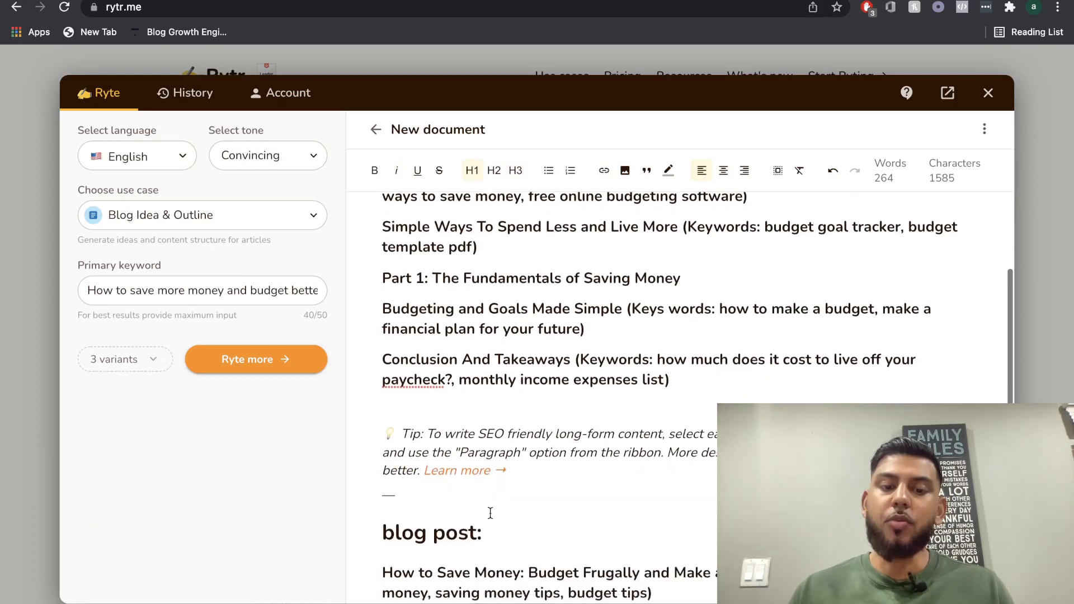
scroll(490, 513, "down", 6)
left_click_drag(873, 576, 451, 352)
key("BackSpace")
scroll(471, 431, "up", 1)
left_click(533, 283, "shift")
key("BackSpace")
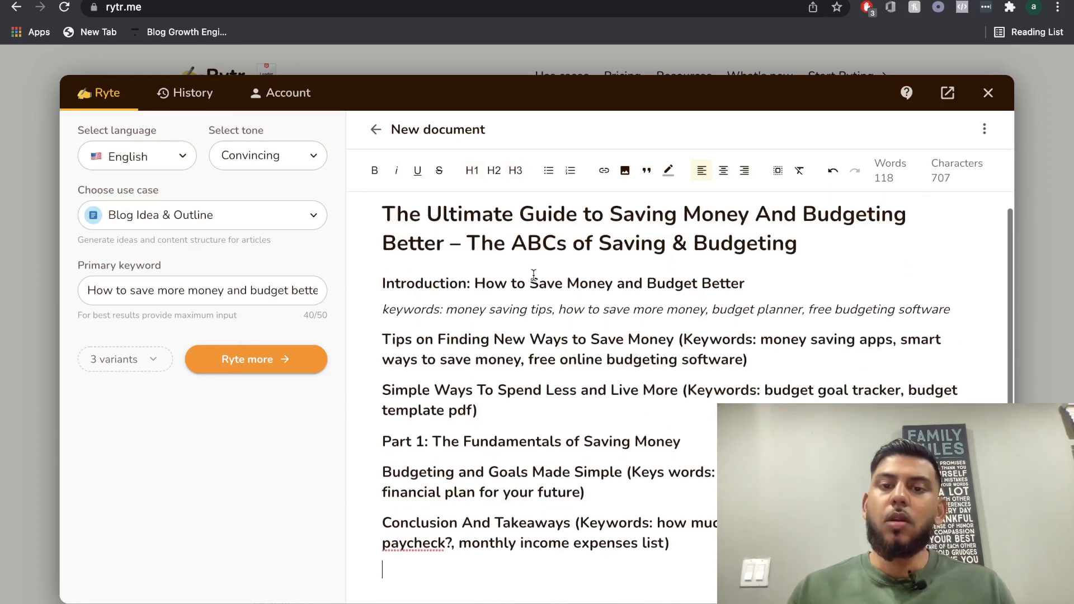
Search Google in a new browser tab for the primary keyword "How to save more money and budget better".
triple_click(261, 292)
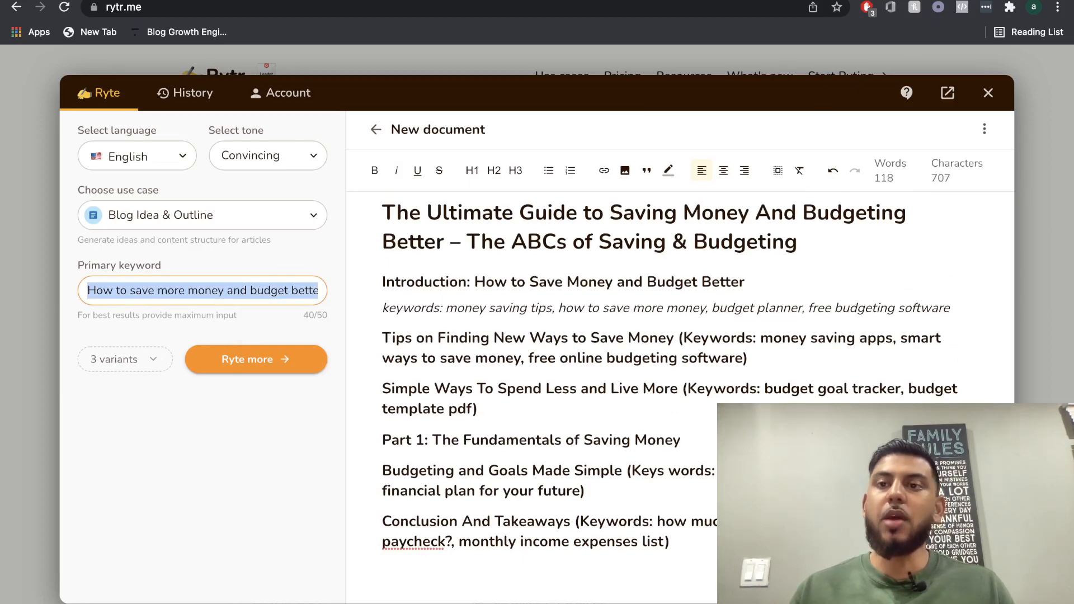
key("ctrl+t")
type("goo")
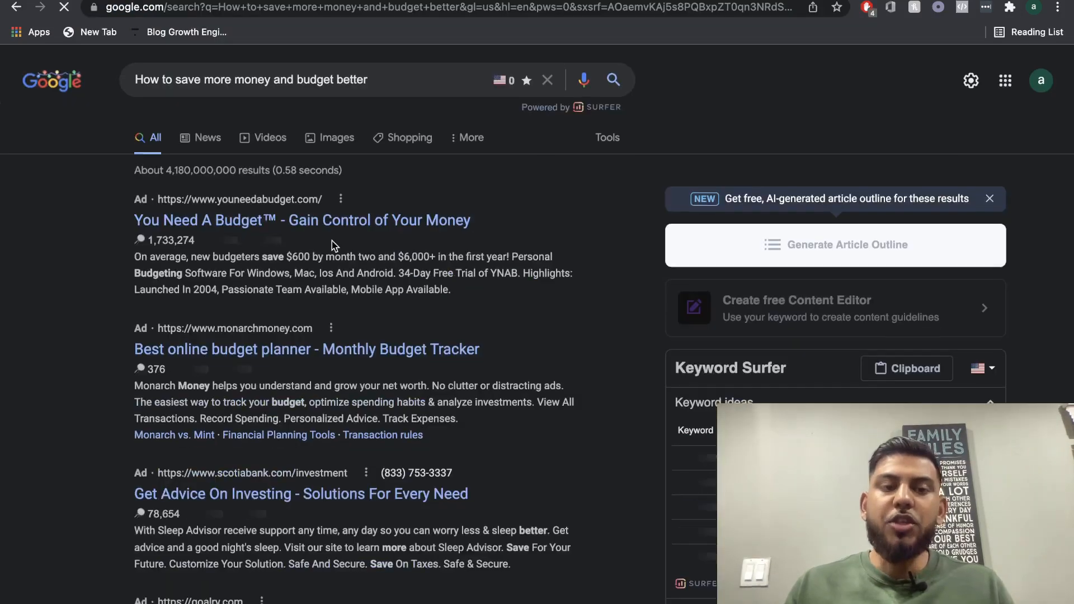
Open the NerdWallet search result "How to Save Money: 17 Proven Ways" in a new browser tab.
scroll(363, 160, "down", 2)
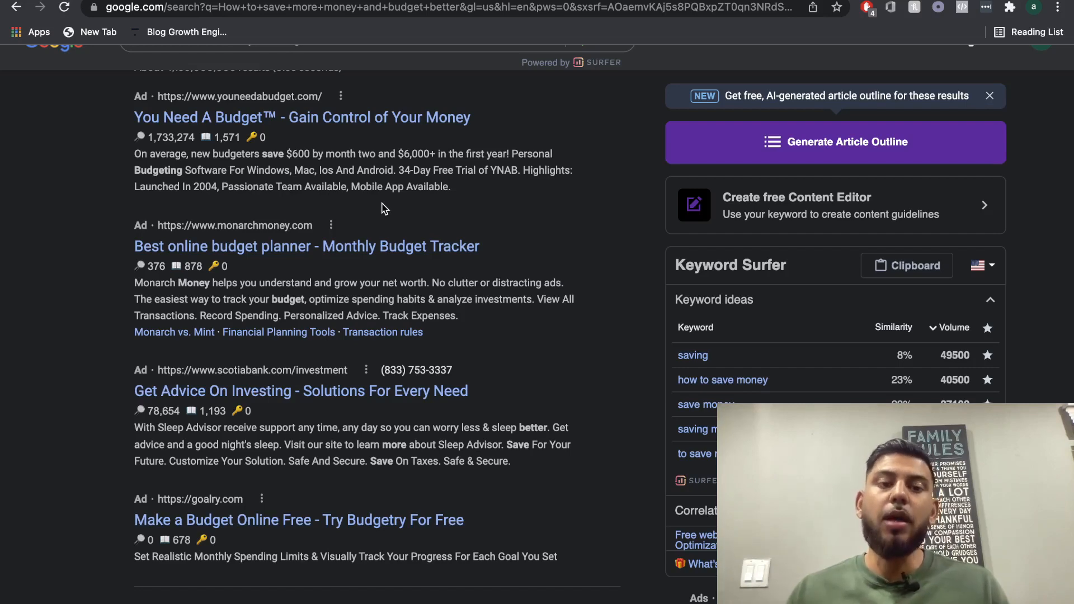
scroll(384, 208, "down", 5)
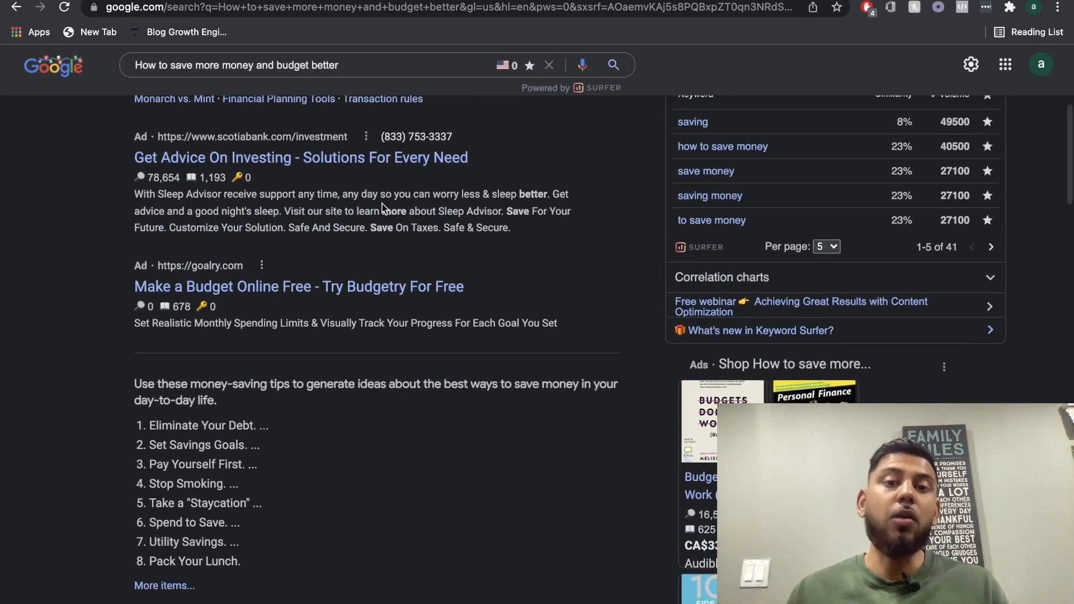
right_click(309, 424)
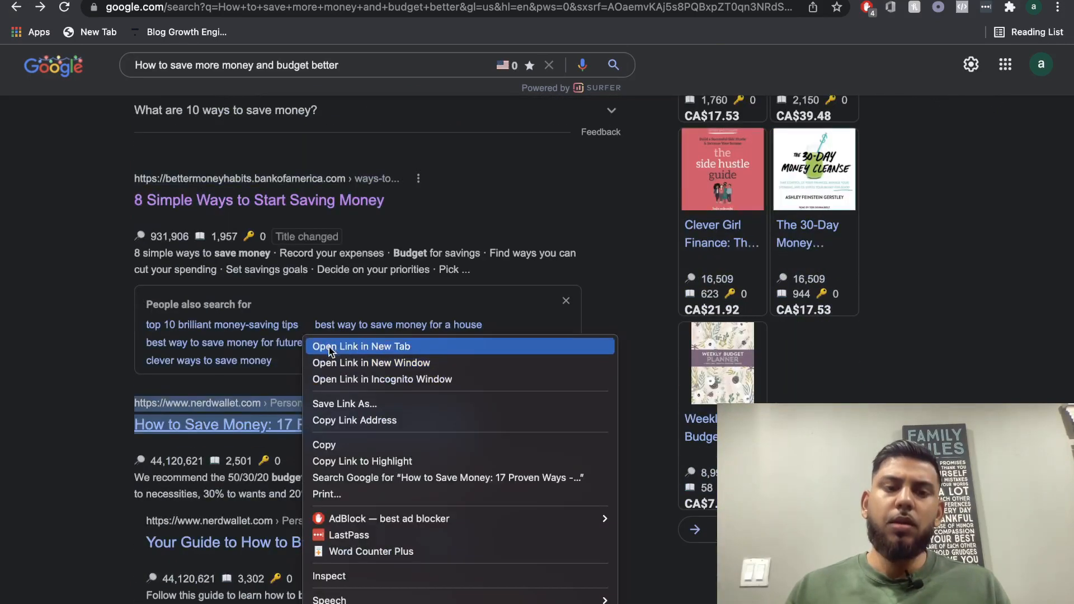
left_click(329, 346)
Examine the headings of the Regions article "10 Best Ways to Save Money", accepting its cookie notice.
left_click(812, 1)
scroll(657, 200, "down", 5)
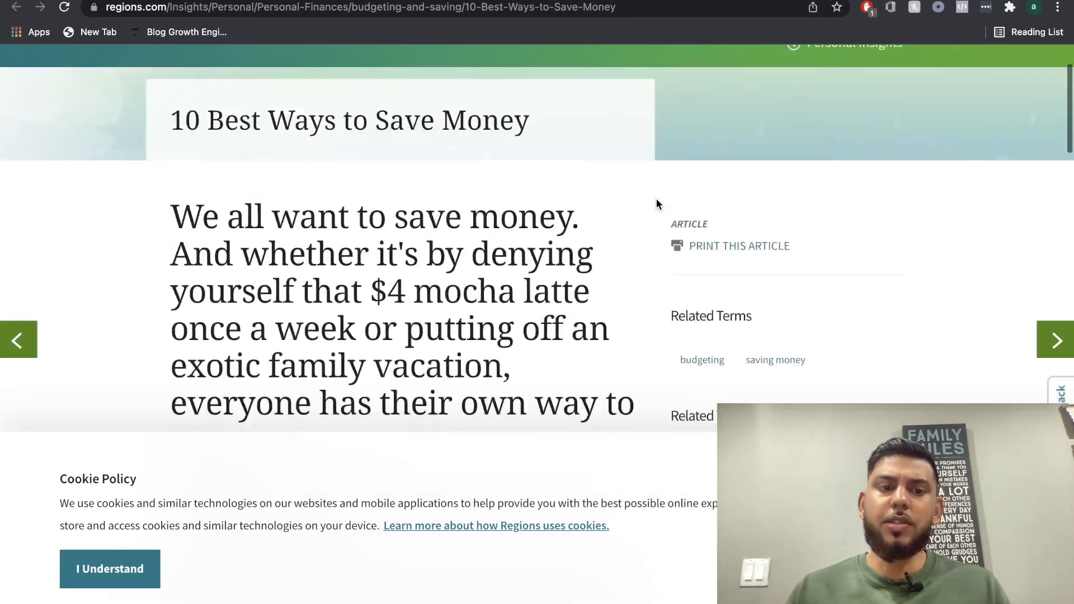
left_click(110, 569)
scroll(442, 374, "down", 9)
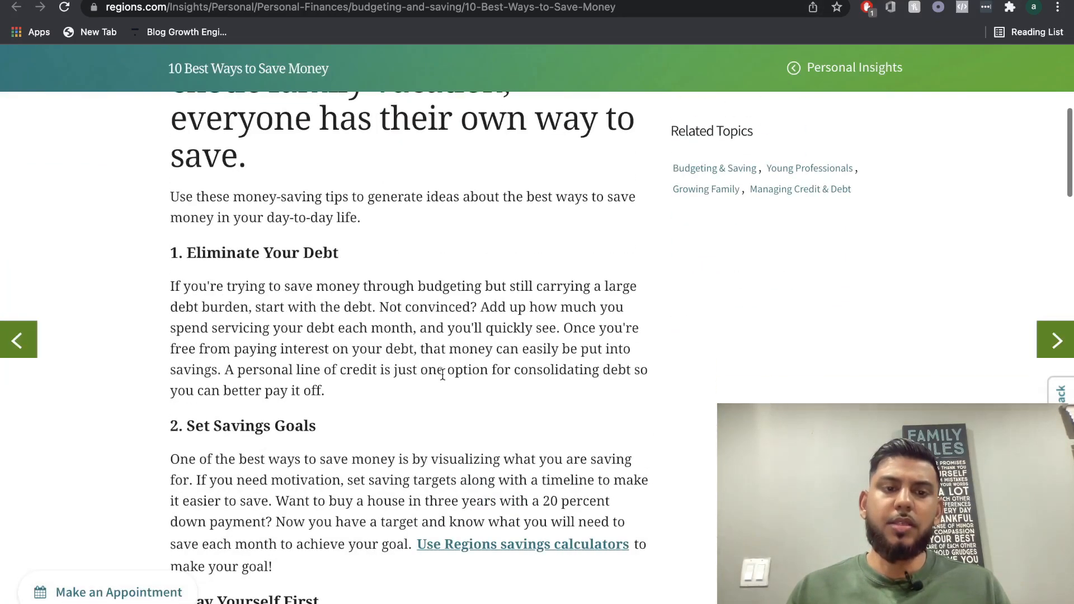
scroll(442, 374, "down", 4)
scroll(442, 374, "down", 5)
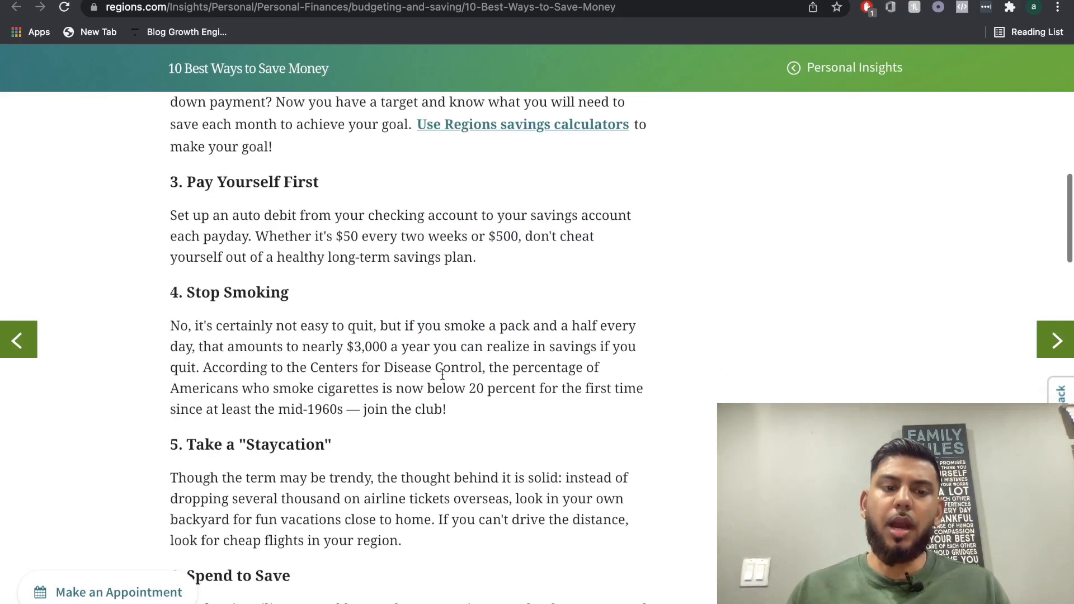
scroll(506, 315, "up", 6)
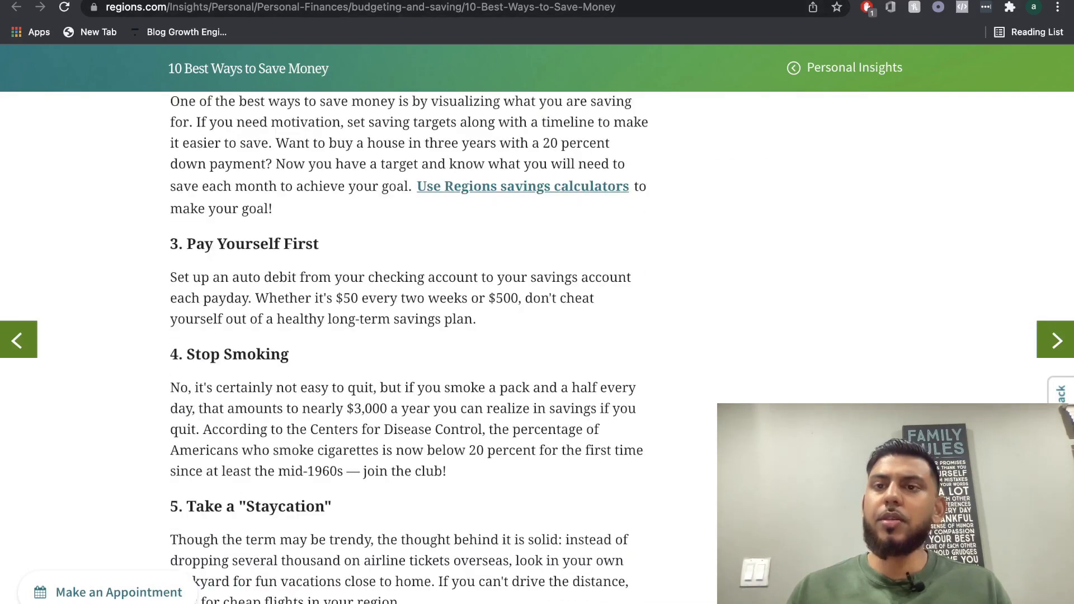
Read through the numbered saving tips in the Bank of America Better Money Habits article for outline ideas.
left_click(839, 0)
scroll(599, 183, "down", 6)
scroll(599, 184, "up", 1)
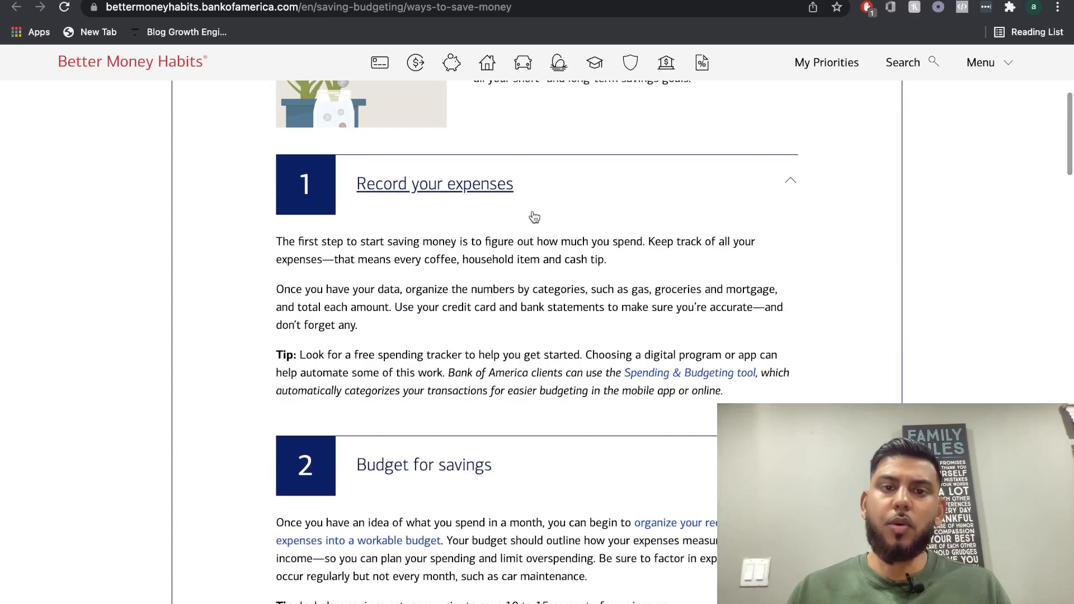
scroll(534, 217, "down", 12)
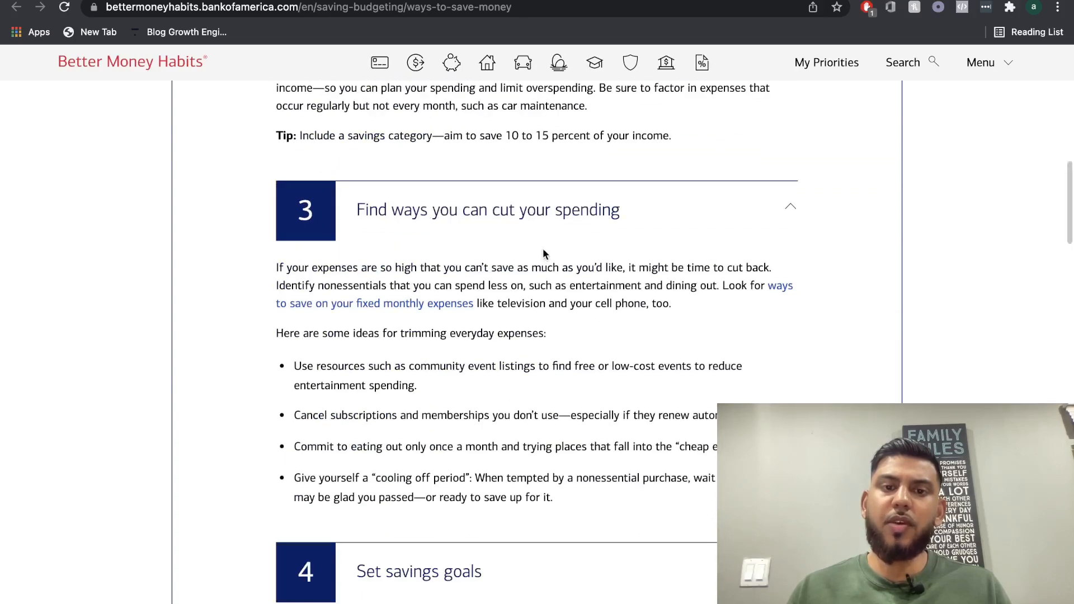
scroll(543, 247, "down", 6)
scroll(542, 250, "down", 20)
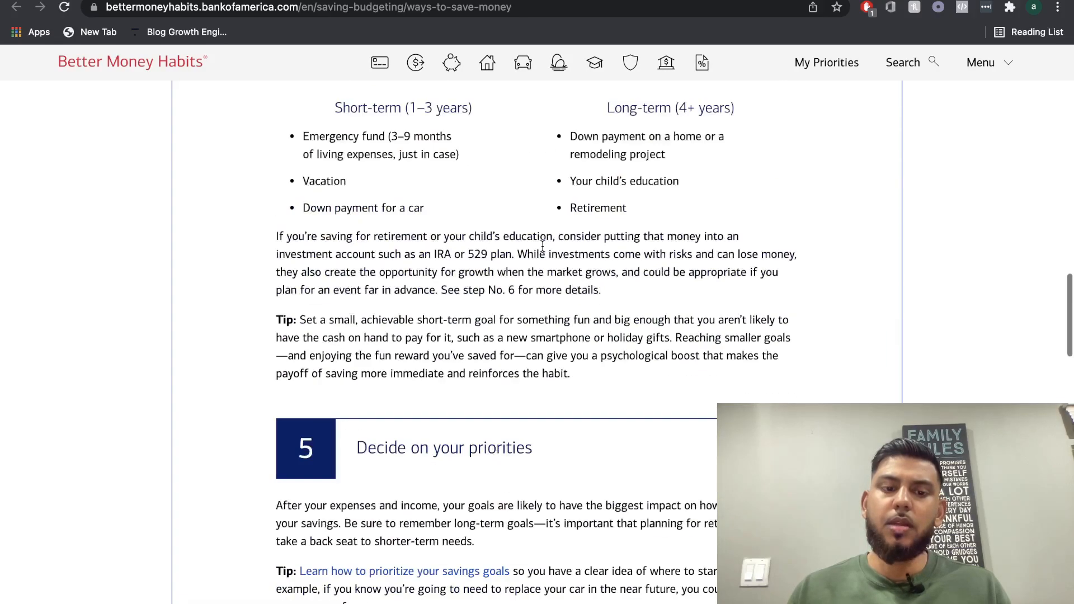
scroll(543, 250, "down", 5)
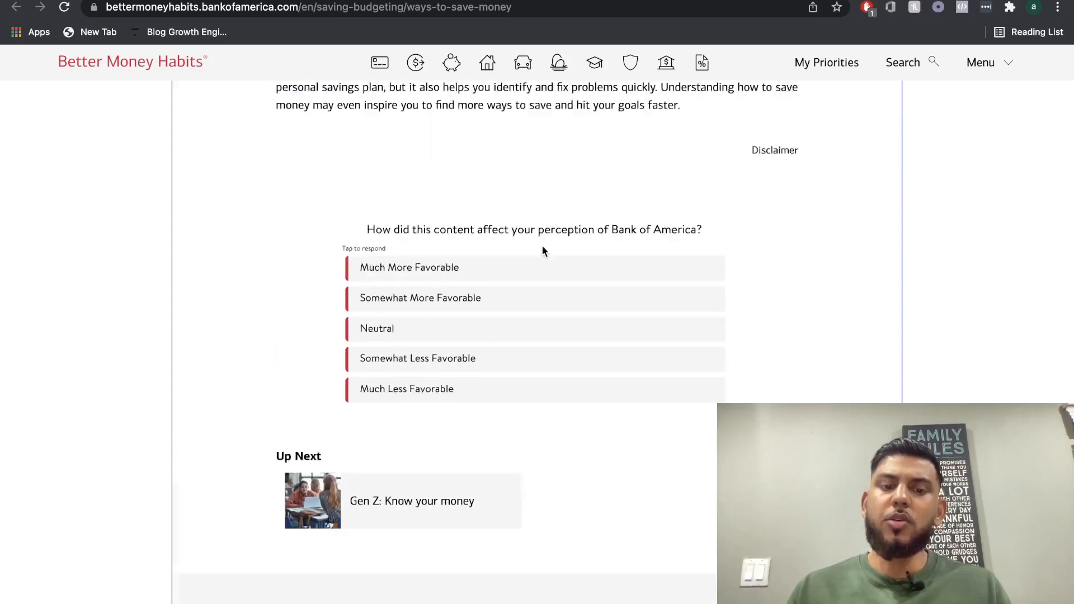
scroll(543, 248, "up", 13)
Review the 17 saving tips and the budgeting section in the NerdWallet article for outline ideas.
left_click(903, 1)
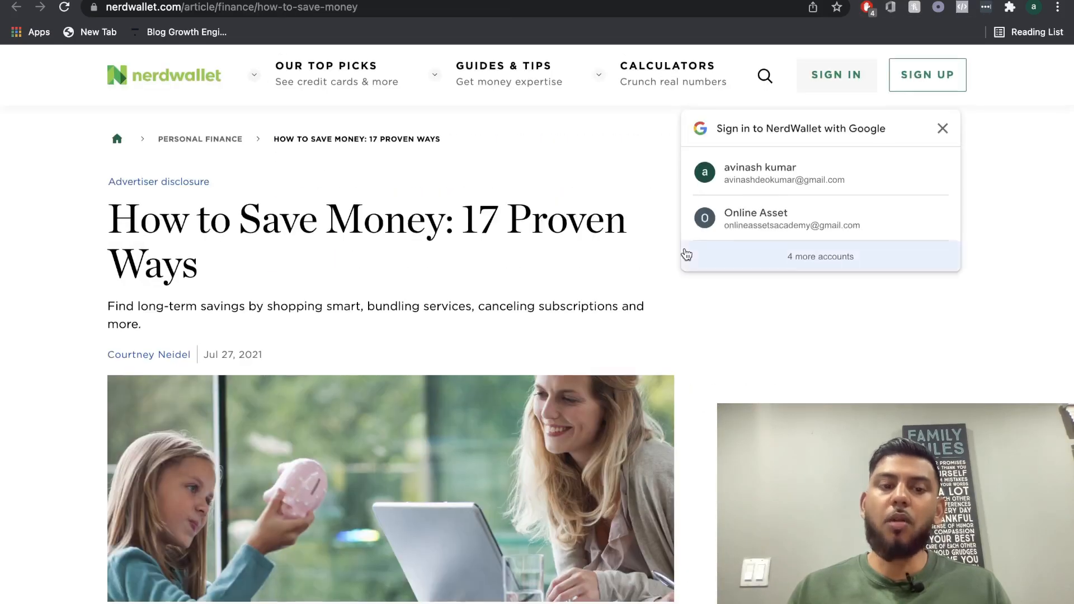
scroll(758, 221, "down", 15)
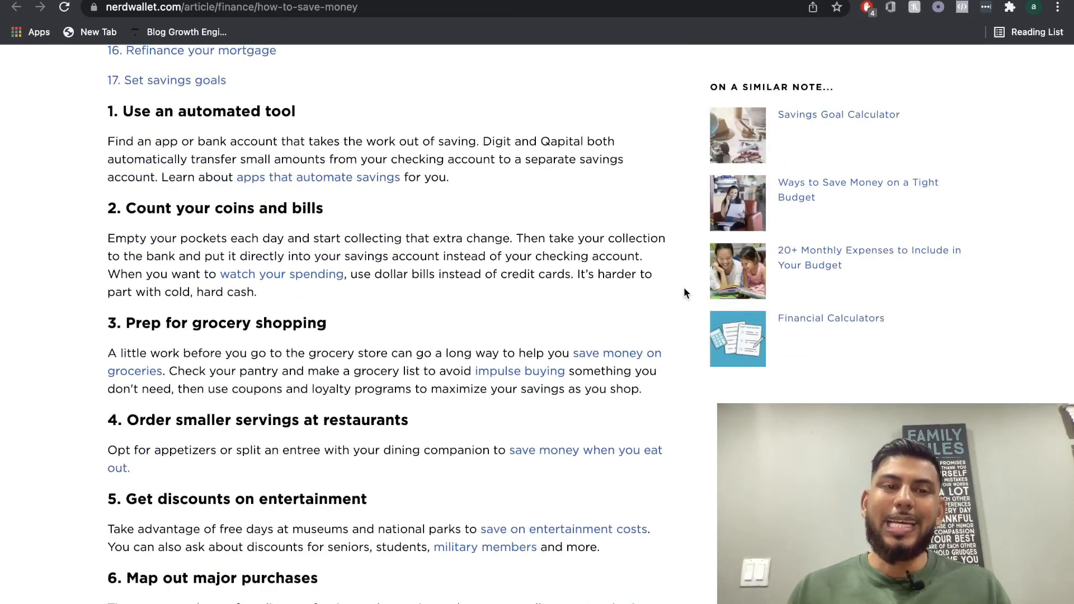
scroll(684, 292, "up", 1)
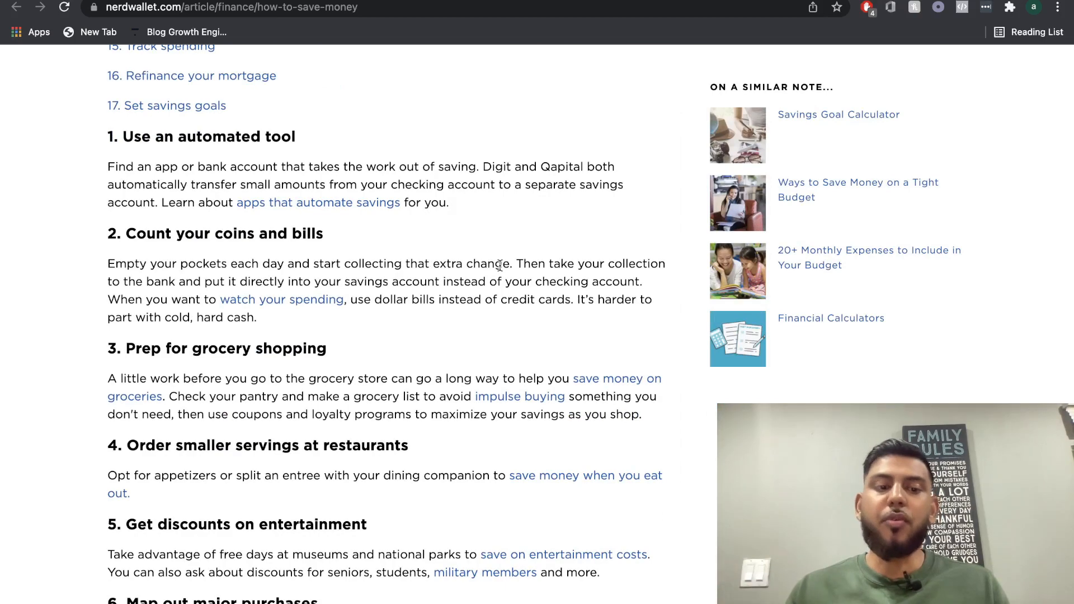
scroll(500, 265, "down", 10)
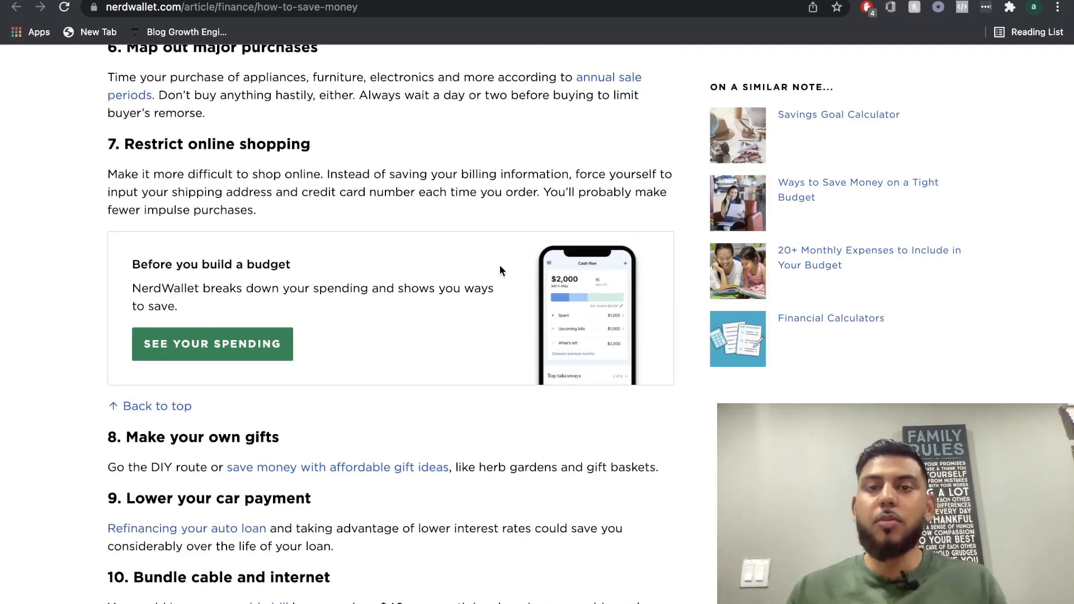
scroll(499, 271, "down", 9)
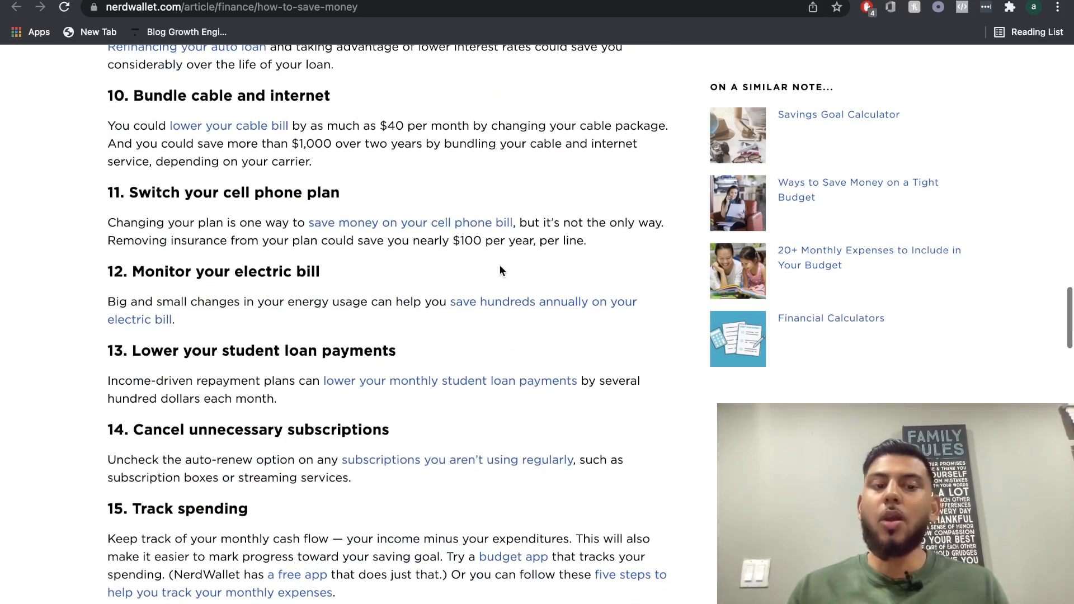
scroll(500, 270, "down", 6)
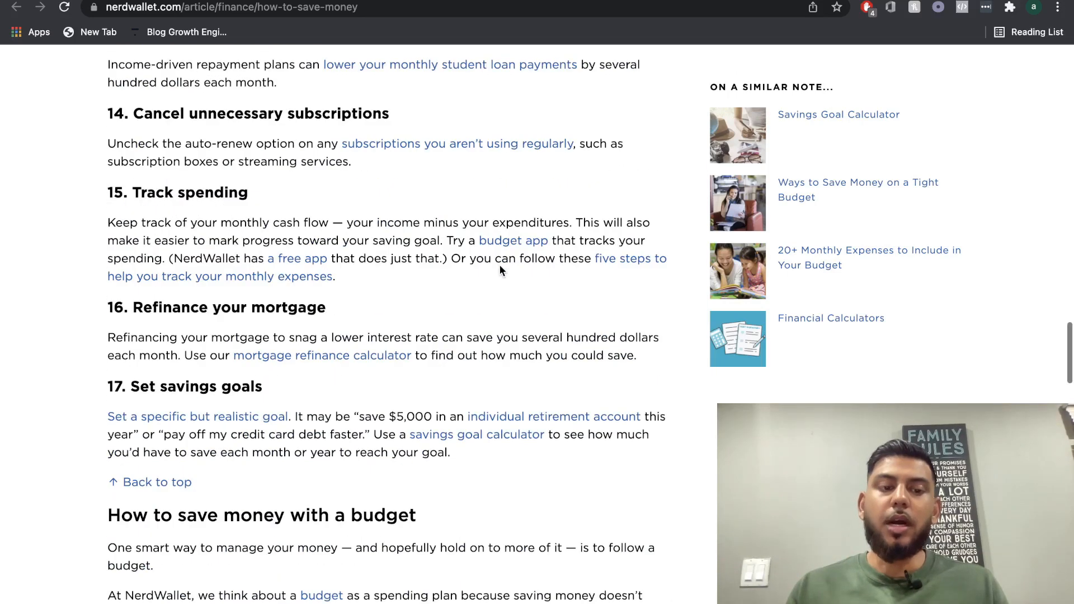
scroll(499, 270, "down", 8)
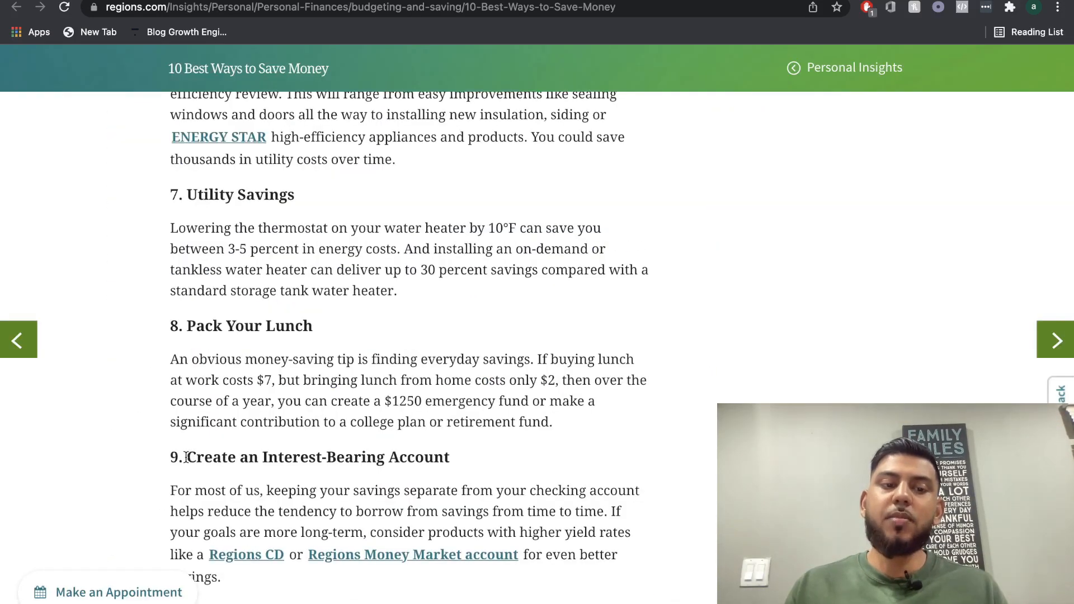
Add copied headings "Create an Interest-Bearing Account", "Cancel unnecessary subscriptions", "Track your progress." and "Try an online budget tool." below "Budgeting and Goals Made Simple".
left_click_drag(188, 457, 516, 461)
key("super+c")
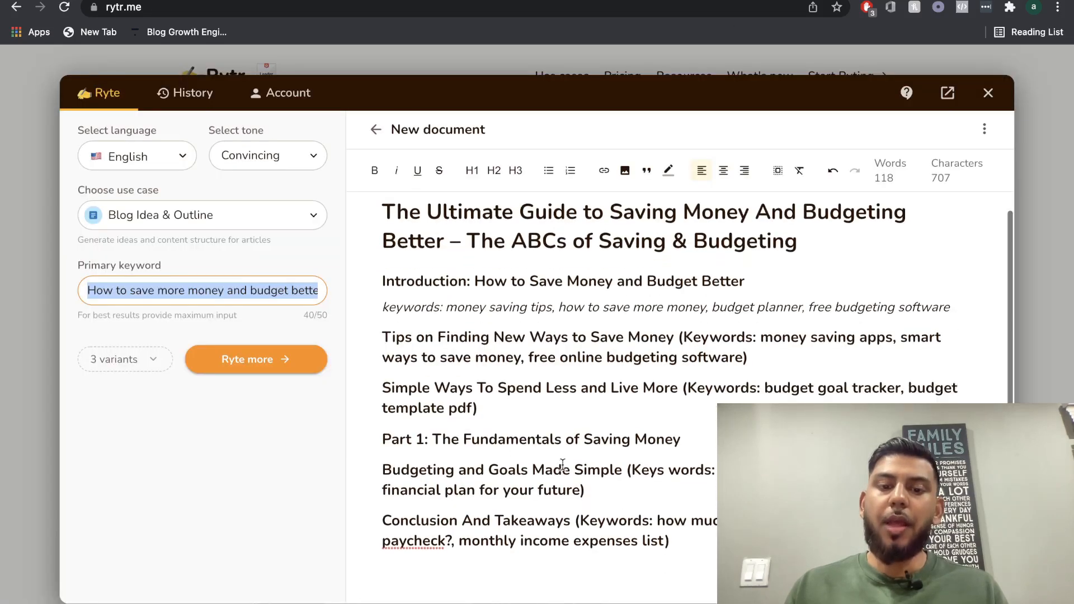
left_click(617, 489)
type("\\")
key("Return")
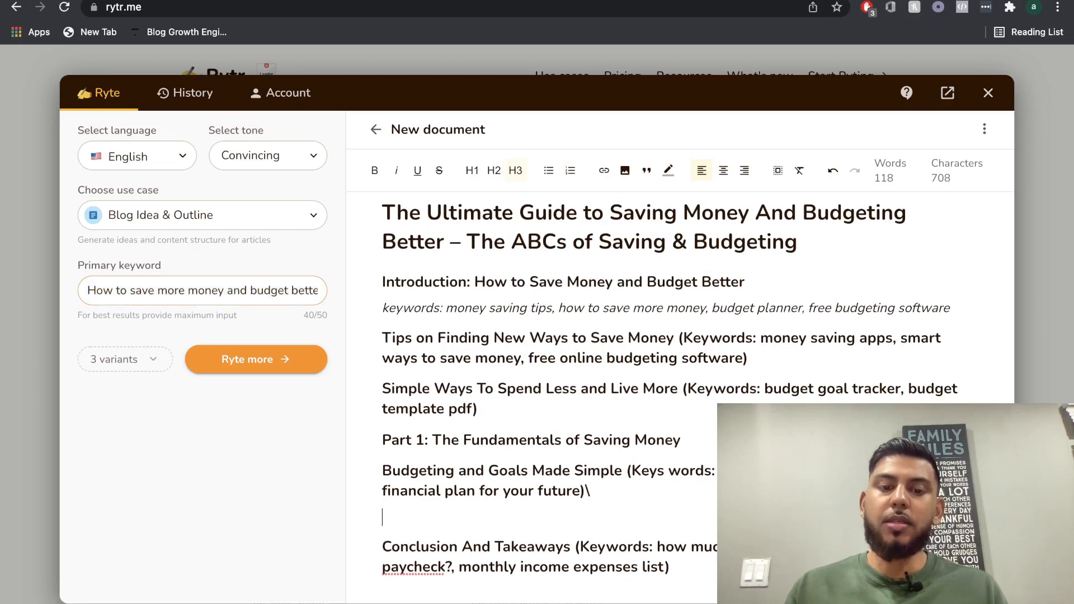
key("super+v")
type("Cancel unnecessary subscriptions Track your progress.")
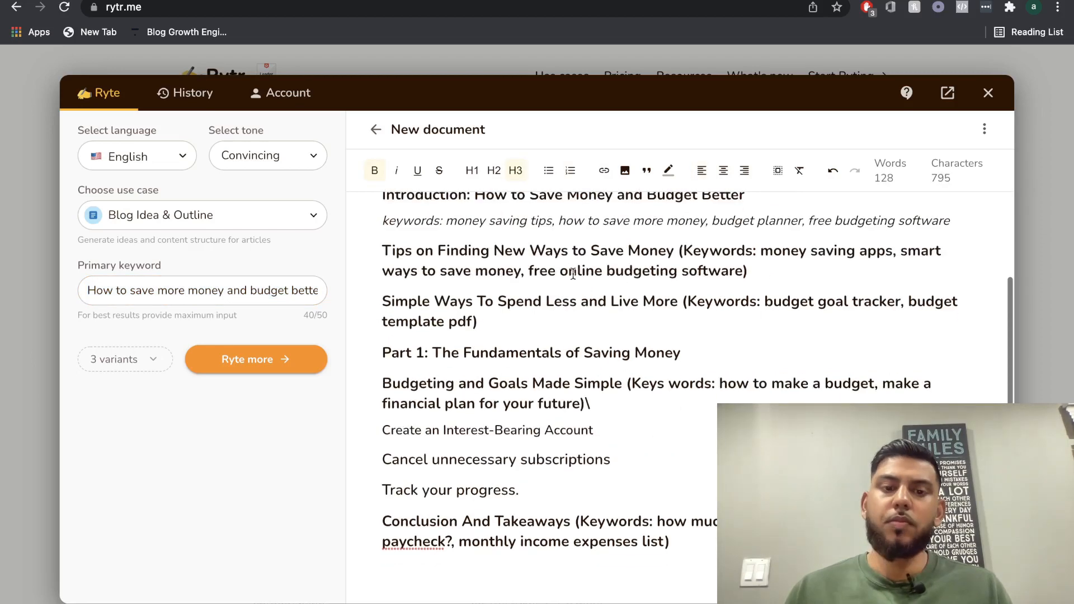
key("Return")
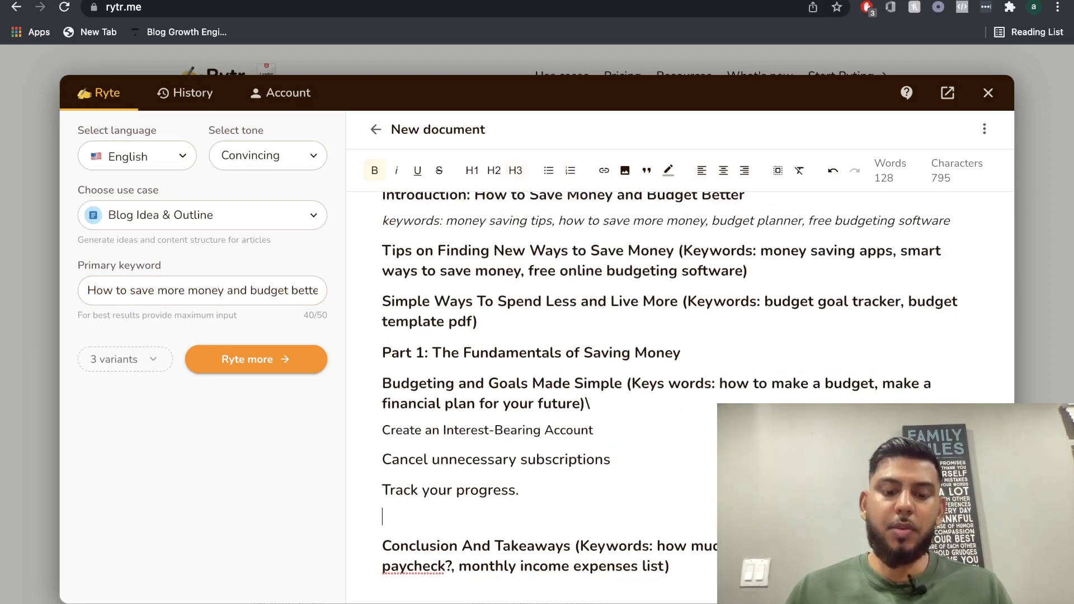
type("Try an online budget tool.")
Review the expanded article outline from the main title through the conclusion heading.
scroll(545, 425, "up", 3)
scroll(546, 426, "up", 1)
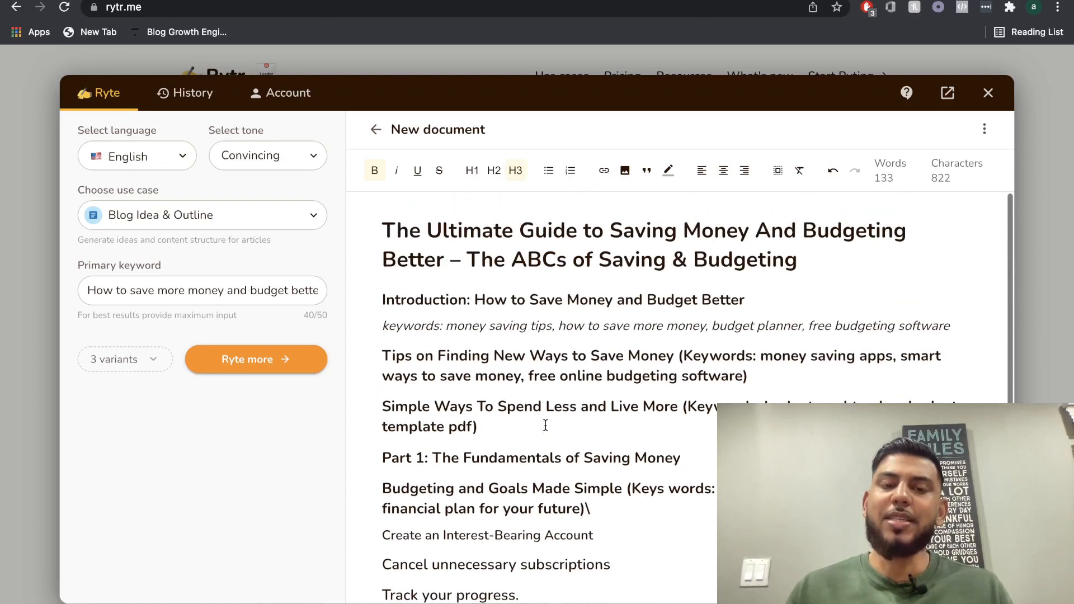
scroll(546, 426, "down", 1)
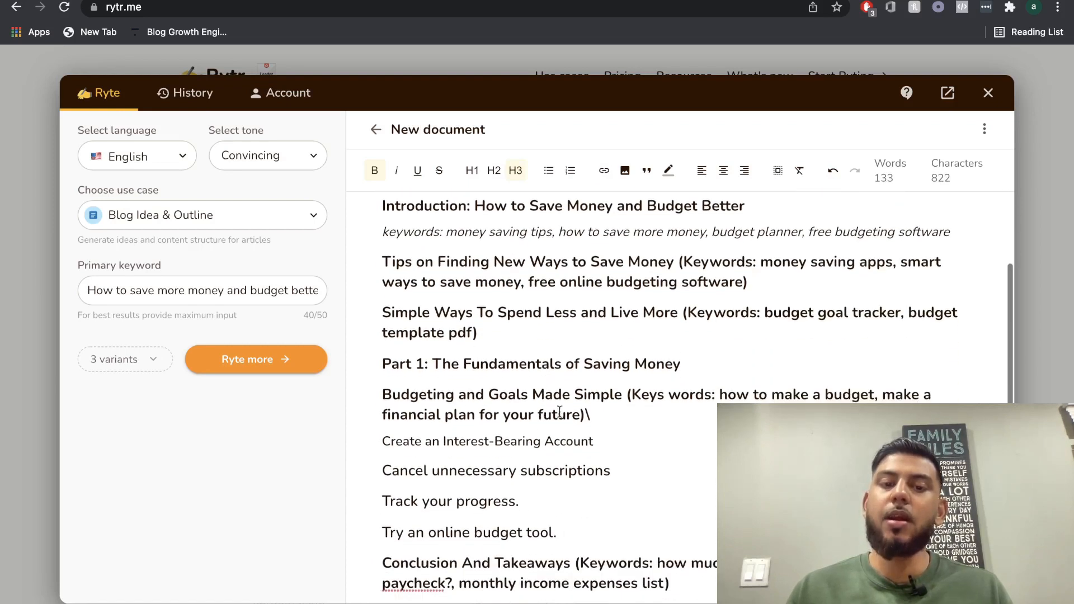
scroll(562, 386, "down", 1)
scroll(569, 365, "up", 2)
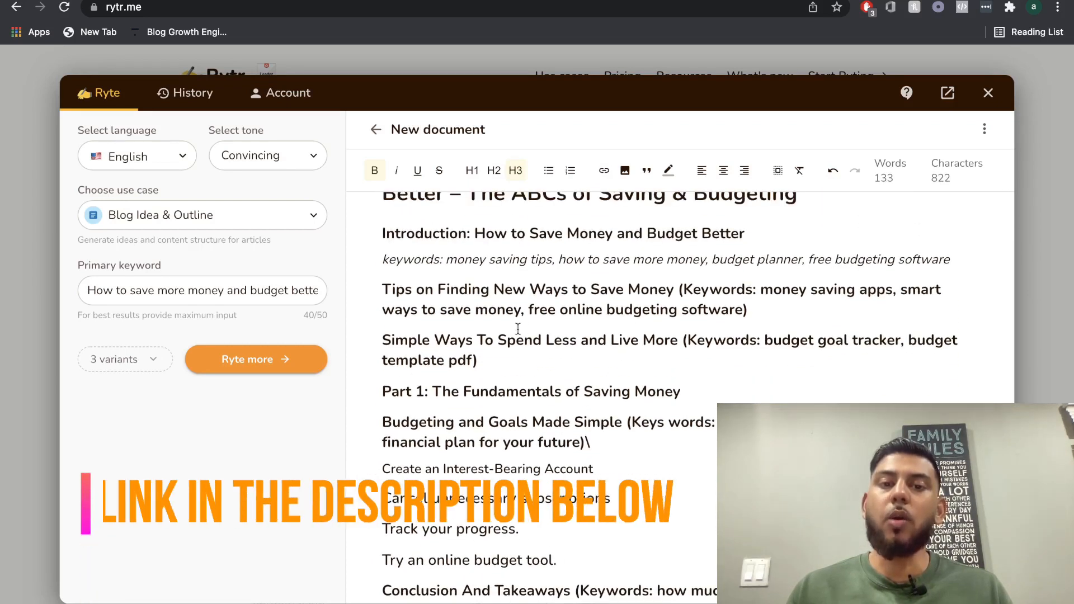
scroll(590, 311, "up", 1)
scroll(648, 297, "up", 1)
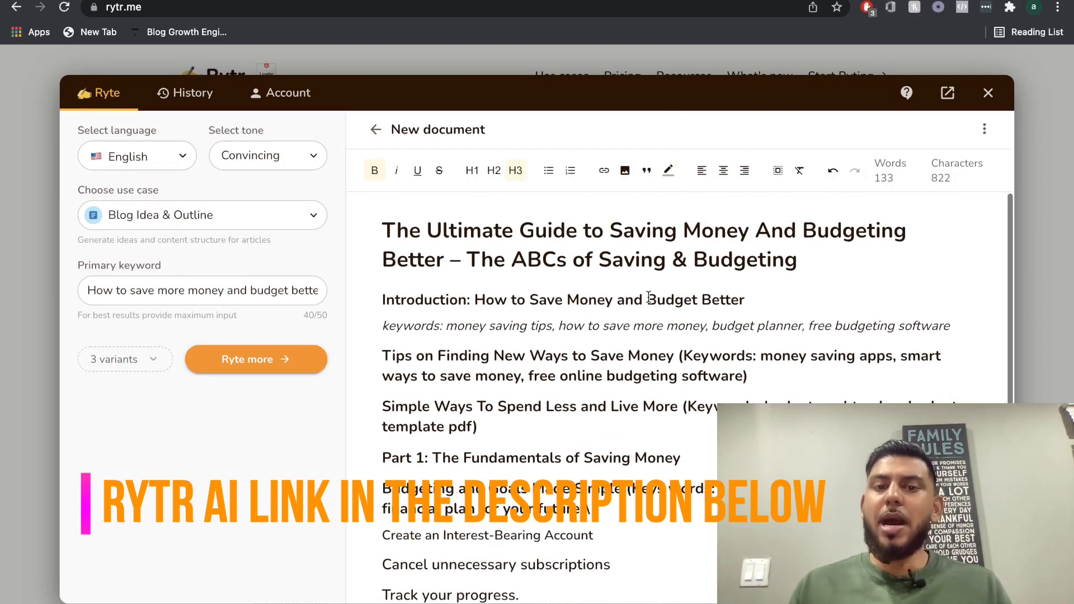
scroll(648, 297, "down", 1)
scroll(648, 297, "up", 1)
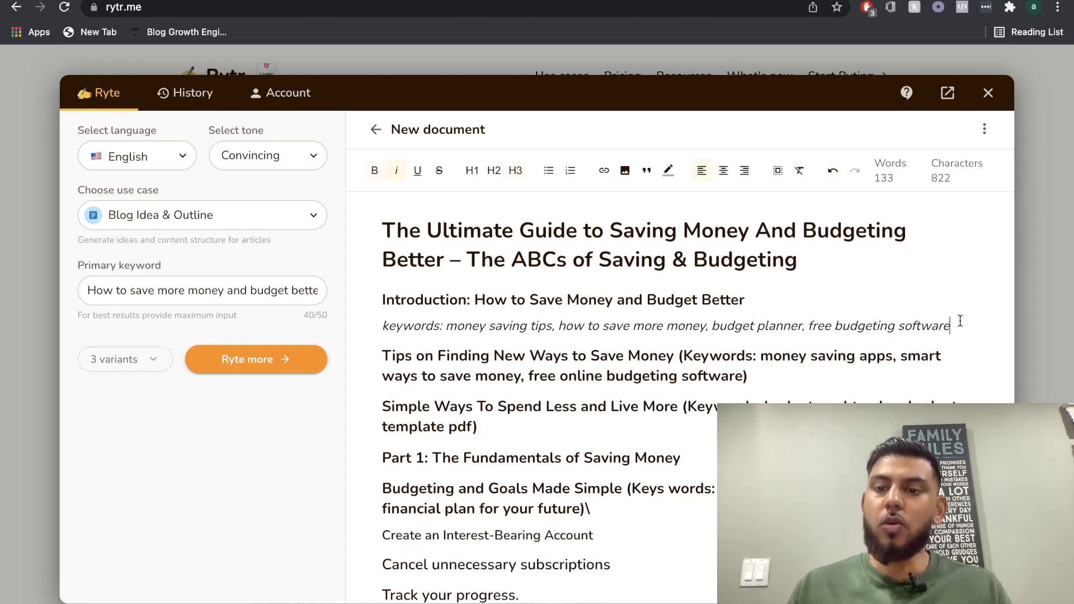
Generate paragraph text from the heading "Introduction: How to Save Money and Budget Better" together with its keywords line.
left_click_drag(960, 322, 363, 303)
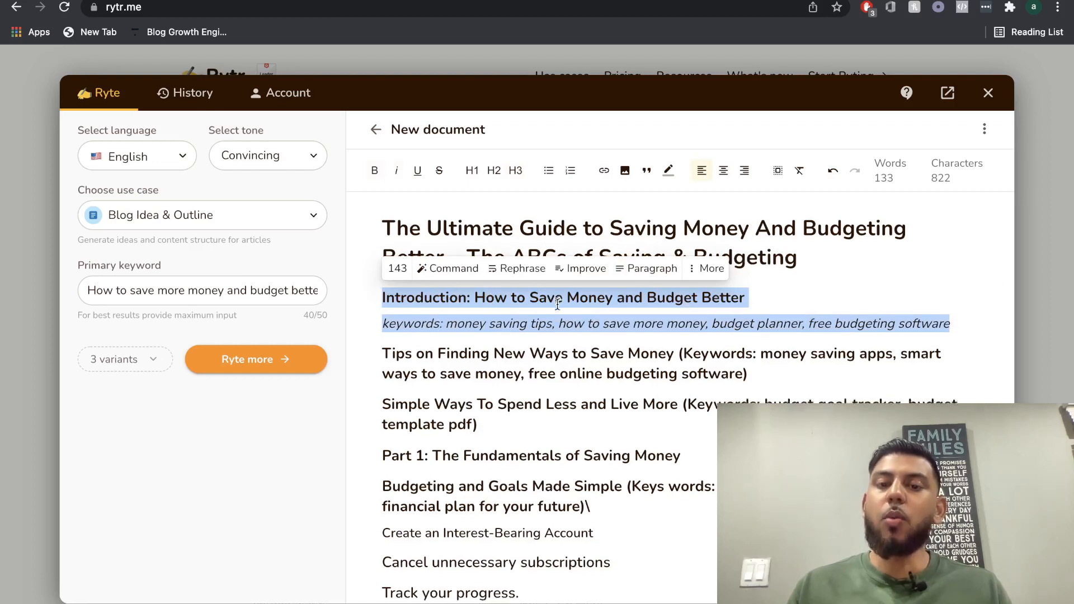
scroll(557, 304, "down", 1)
left_click(639, 259)
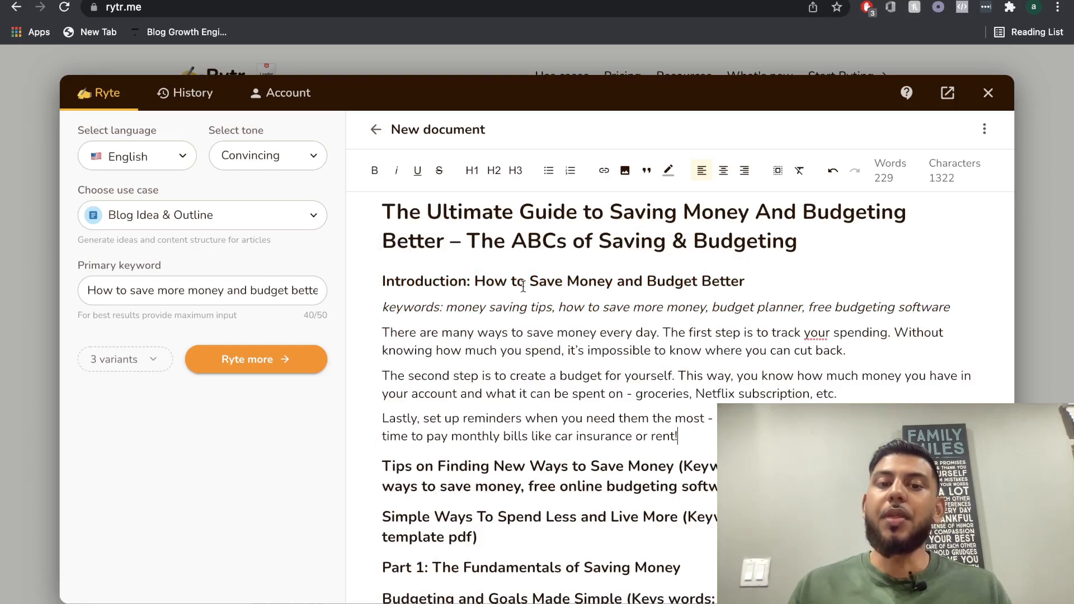
Generate another paragraph from the introduction's last paragraph, which starts with "Lastly, set up reminders".
scroll(543, 313, "down", 1)
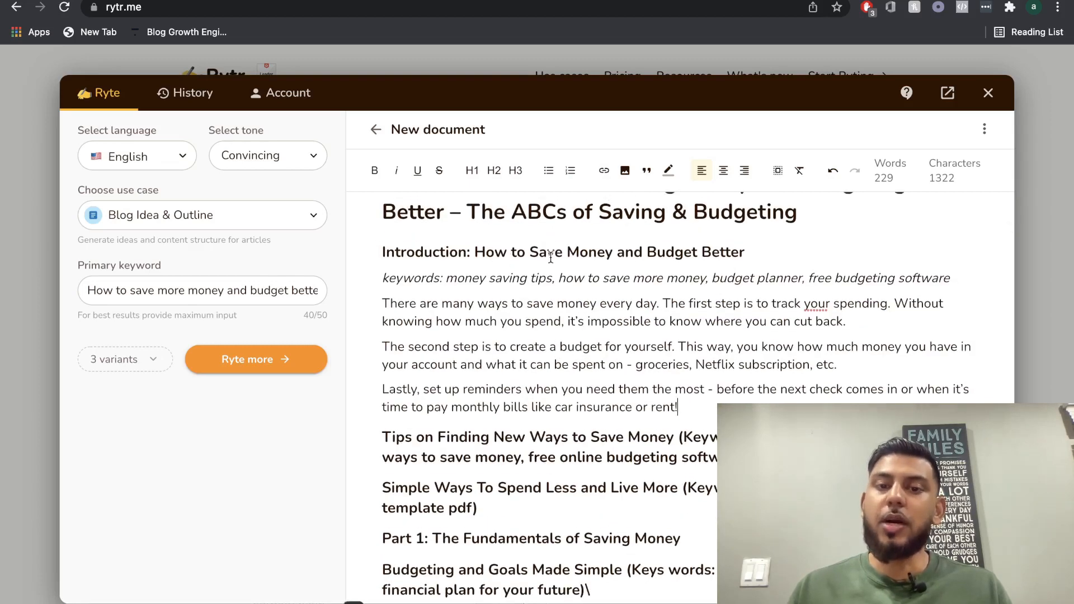
scroll(585, 315, "down", 1)
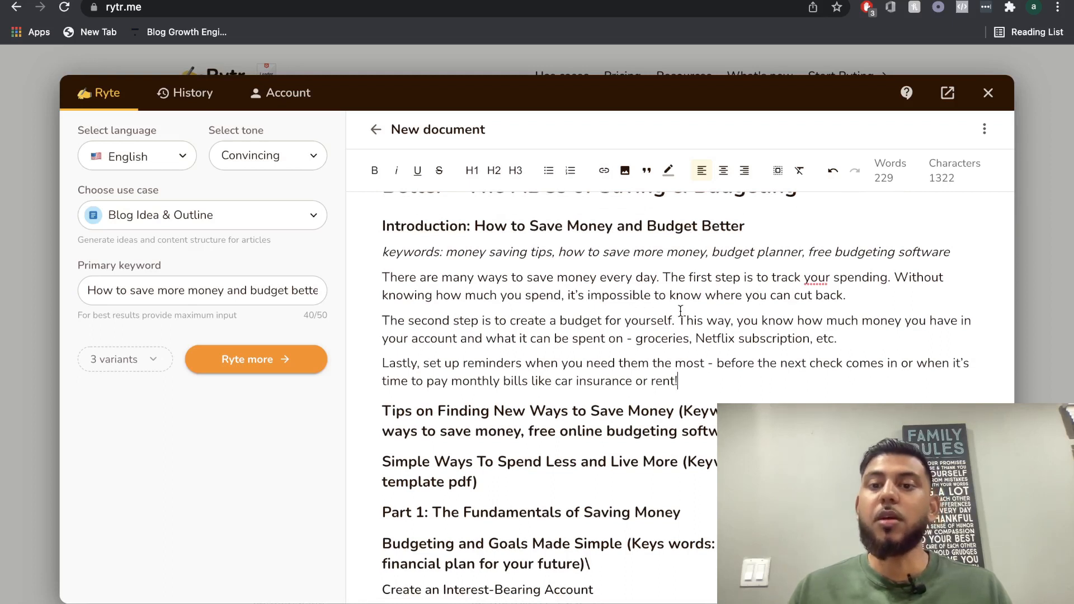
scroll(682, 310, "down", 1)
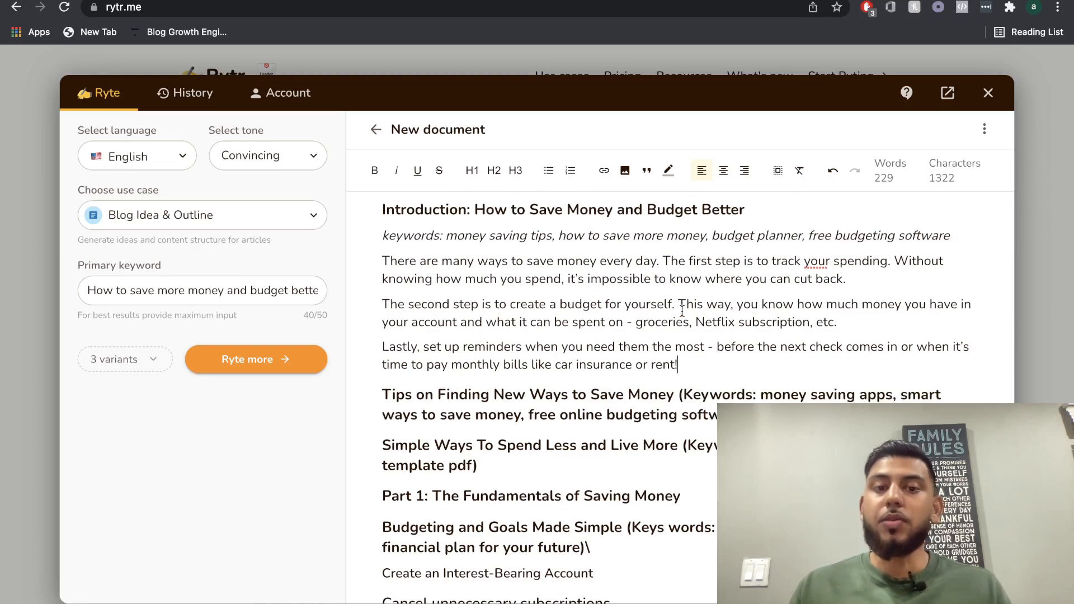
scroll(682, 311, "down", 1)
scroll(666, 347, "up", 2)
triple_click(657, 379)
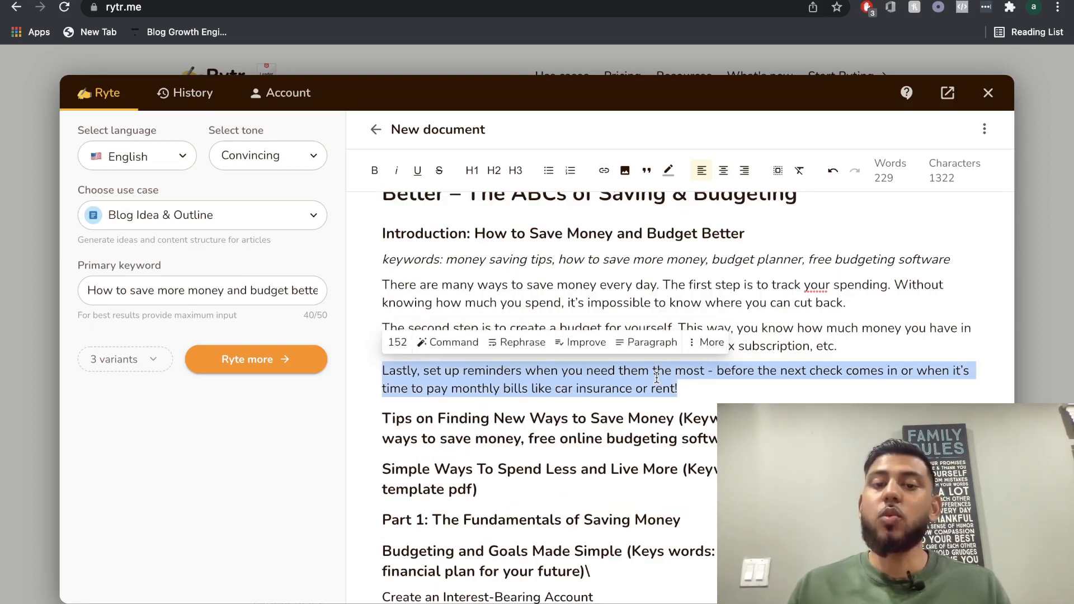
left_click(652, 351)
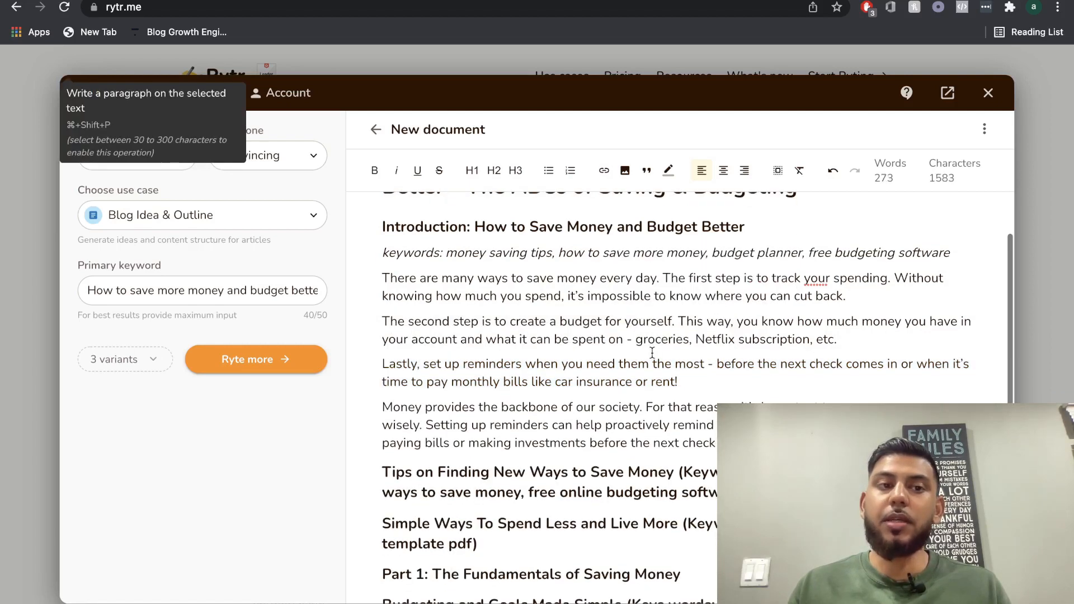
scroll(653, 349, "up", 1)
scroll(605, 328, "down", 1)
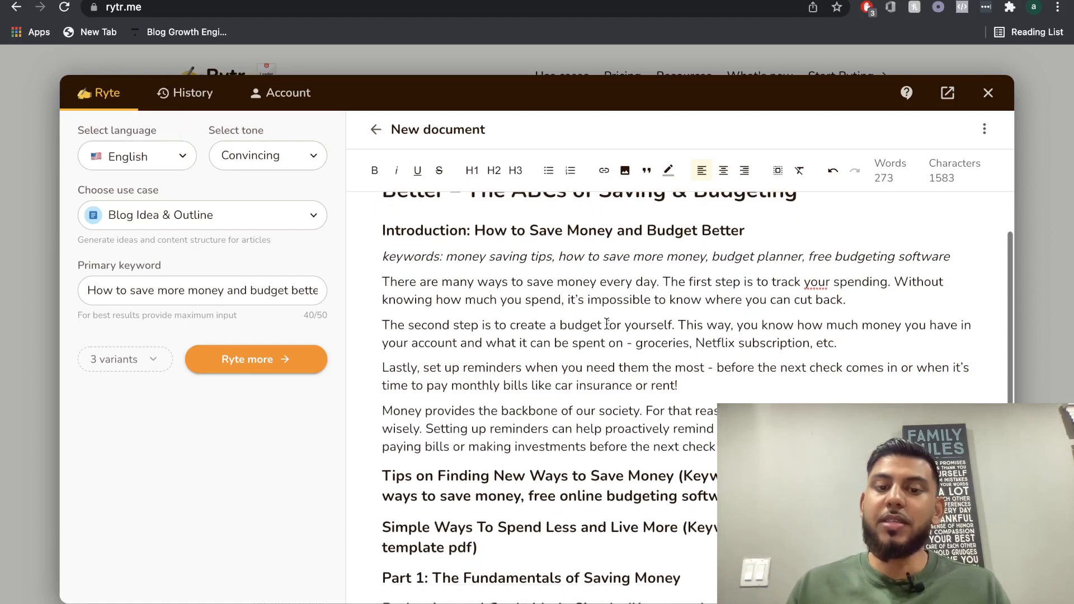
Generate paragraph text from the heading "Tips on Finding New Ways to Save Money" together with its keywords.
scroll(612, 374, "down", 5)
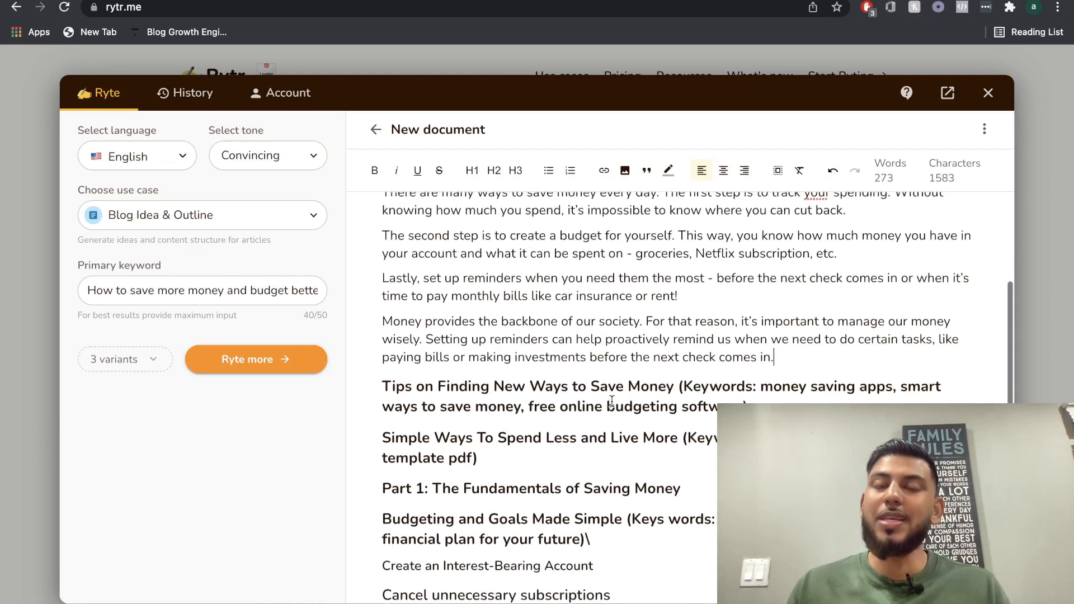
scroll(612, 400, "down", 1)
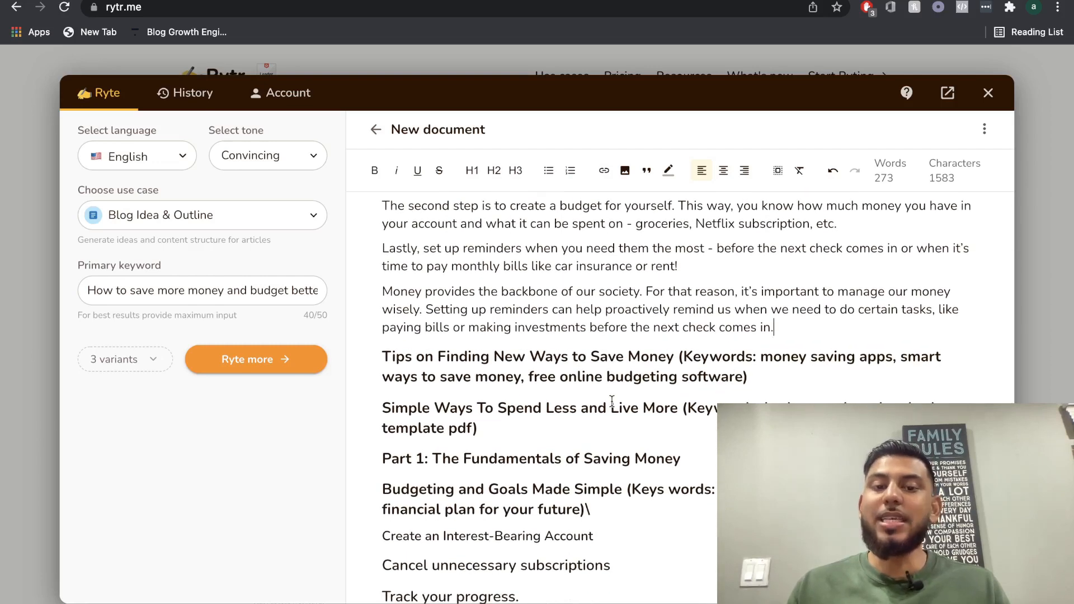
scroll(614, 400, "down", 3)
double_click(595, 311)
triple_click(596, 311)
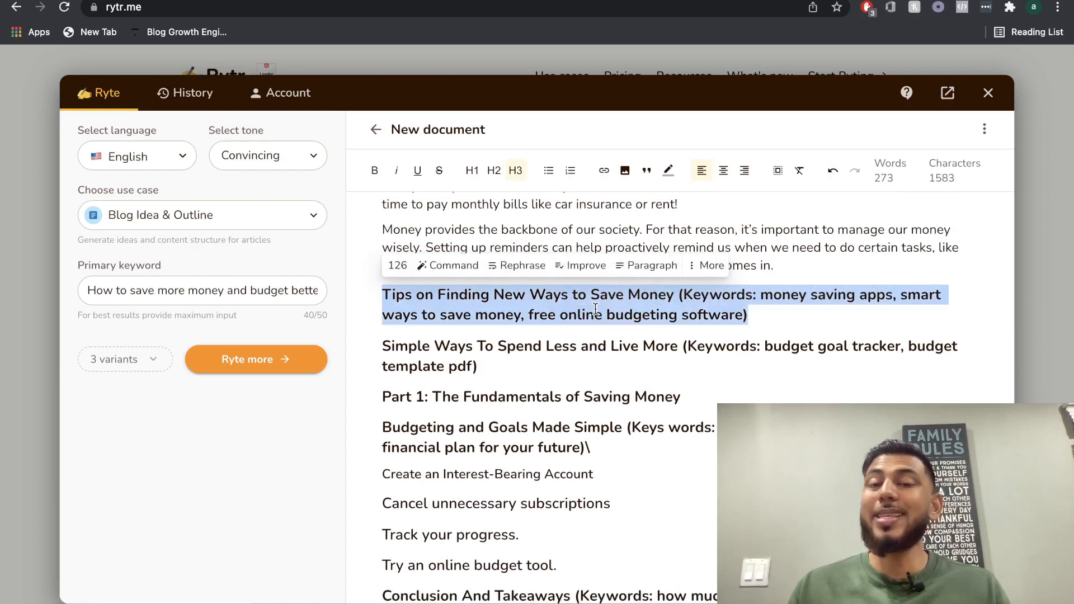
scroll(596, 311, "up", 1)
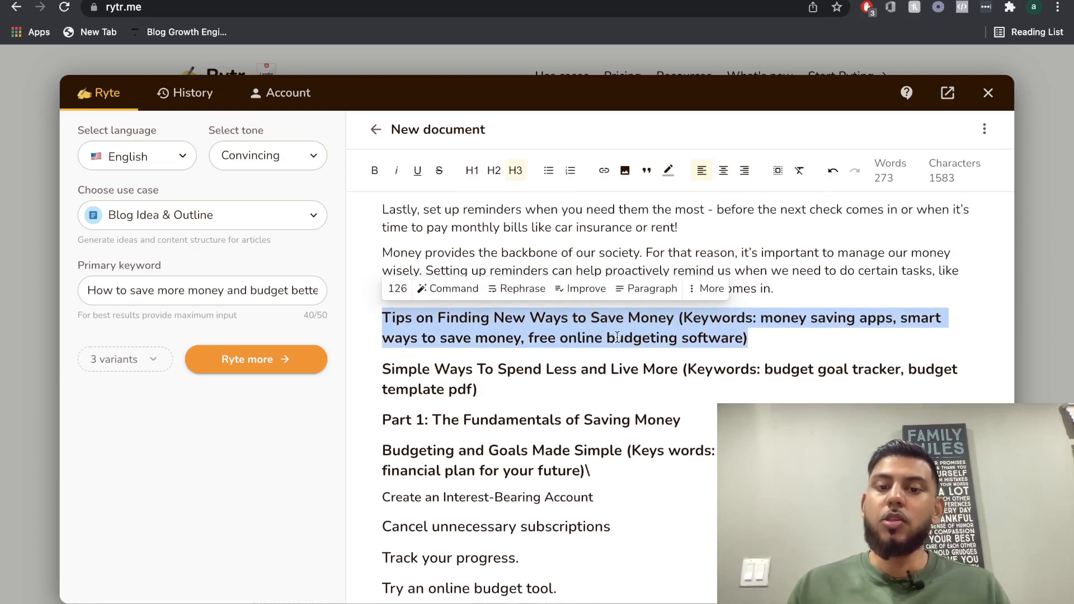
left_click(649, 288)
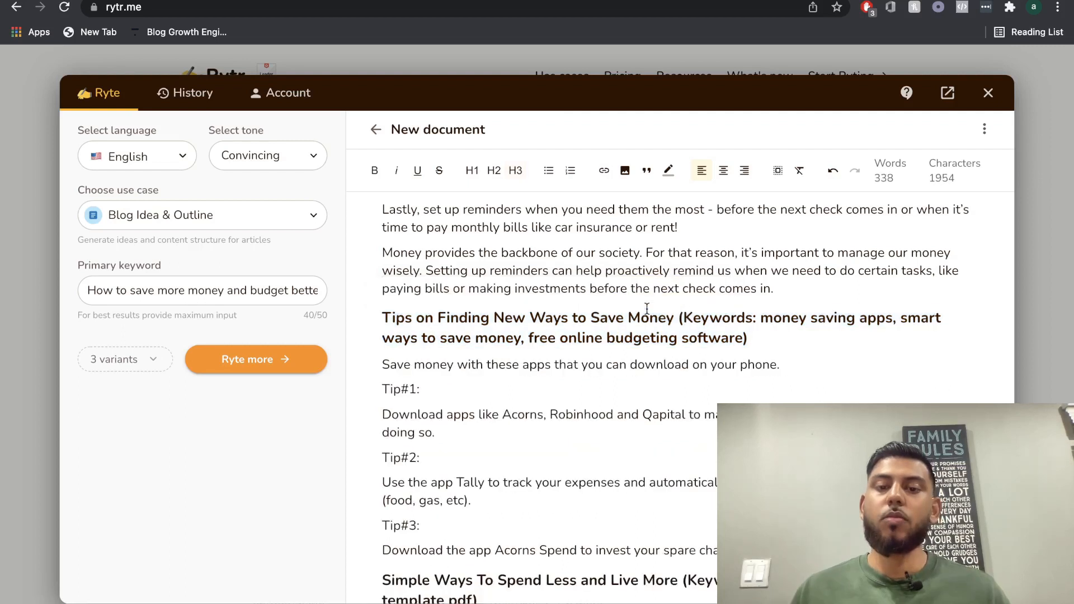
Review the generated list of tips under "Tips on Finding New Ways to Save Money".
scroll(647, 309, "down", 1)
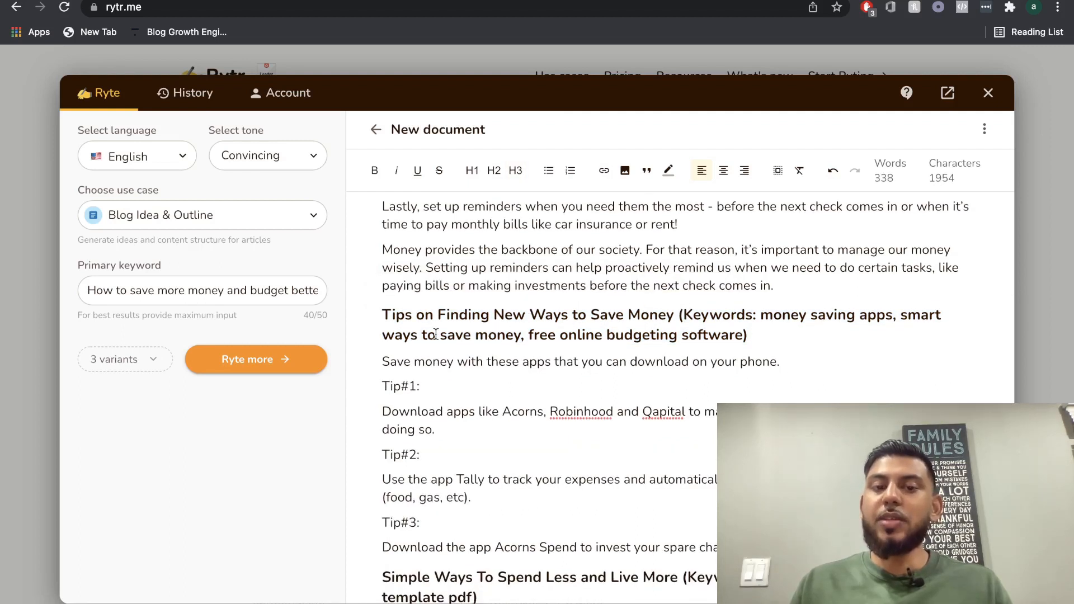
scroll(684, 323, "down", 1)
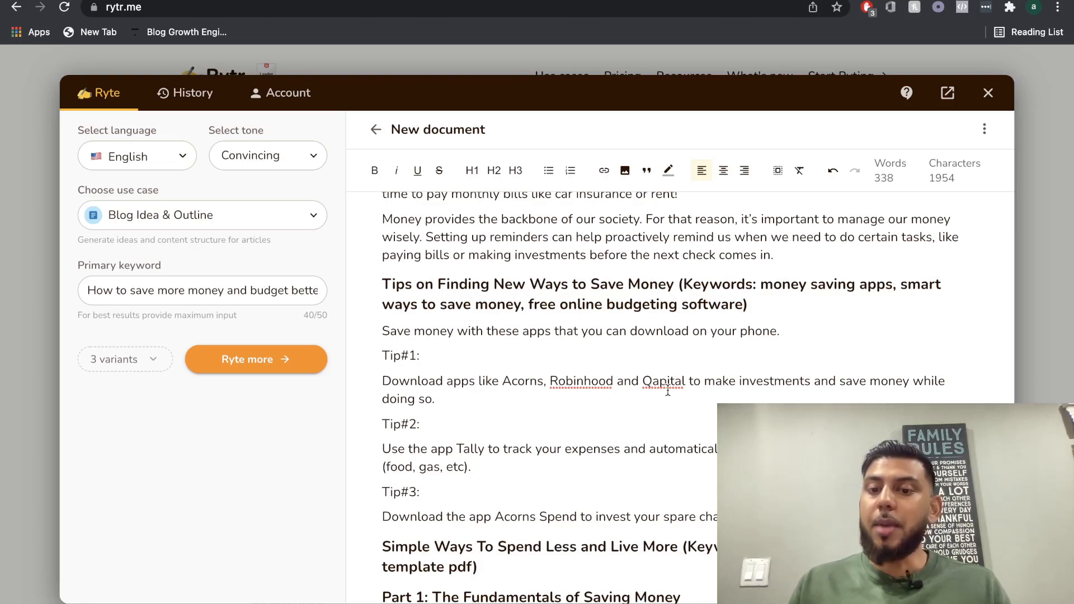
scroll(771, 384, "down", 1)
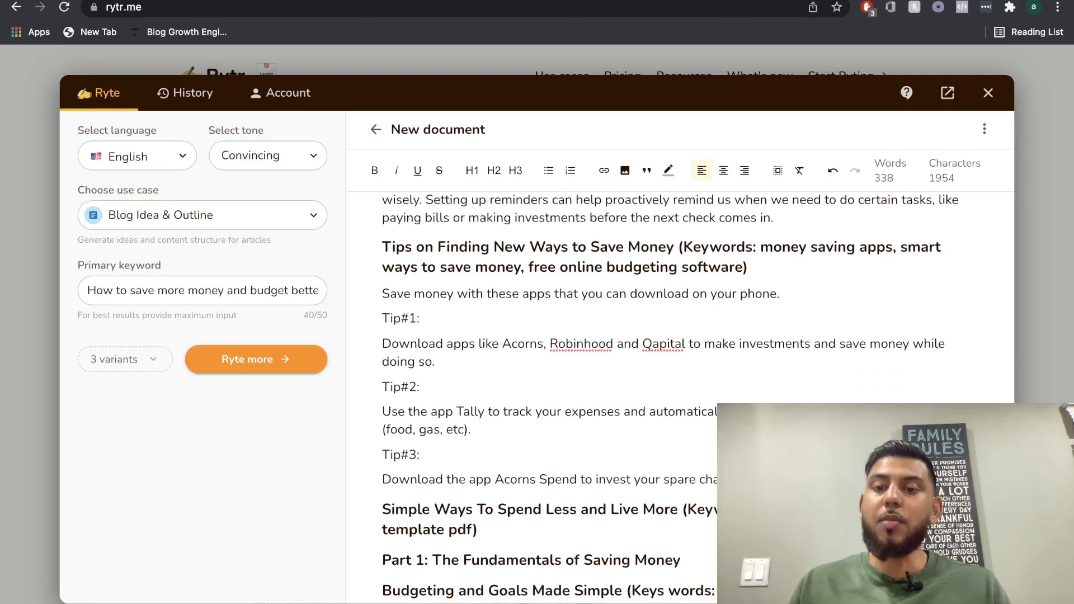
scroll(507, 440, "down", 2)
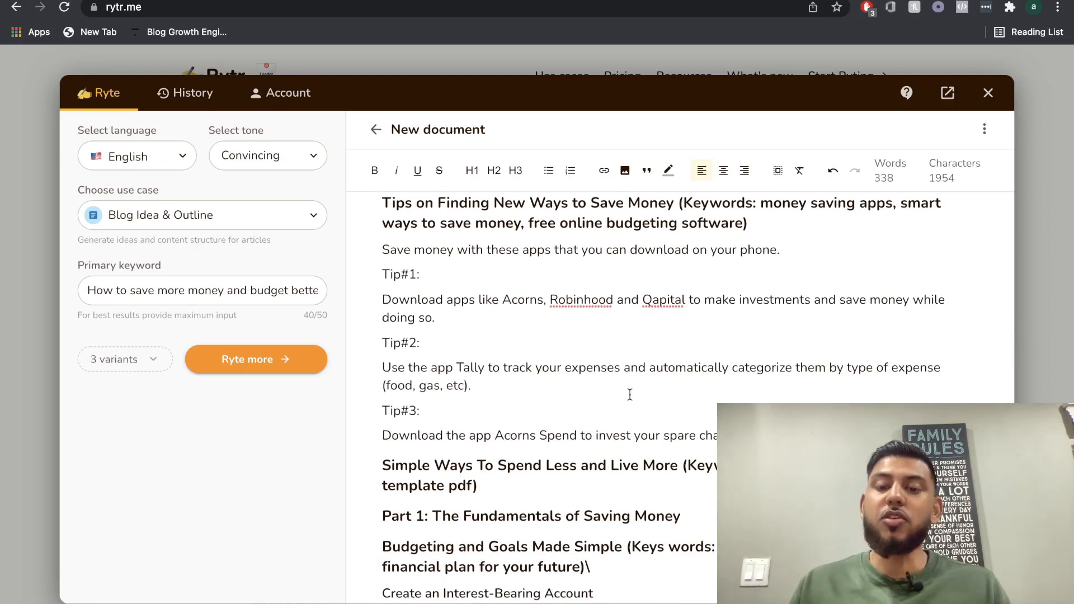
scroll(629, 391, "up", 3)
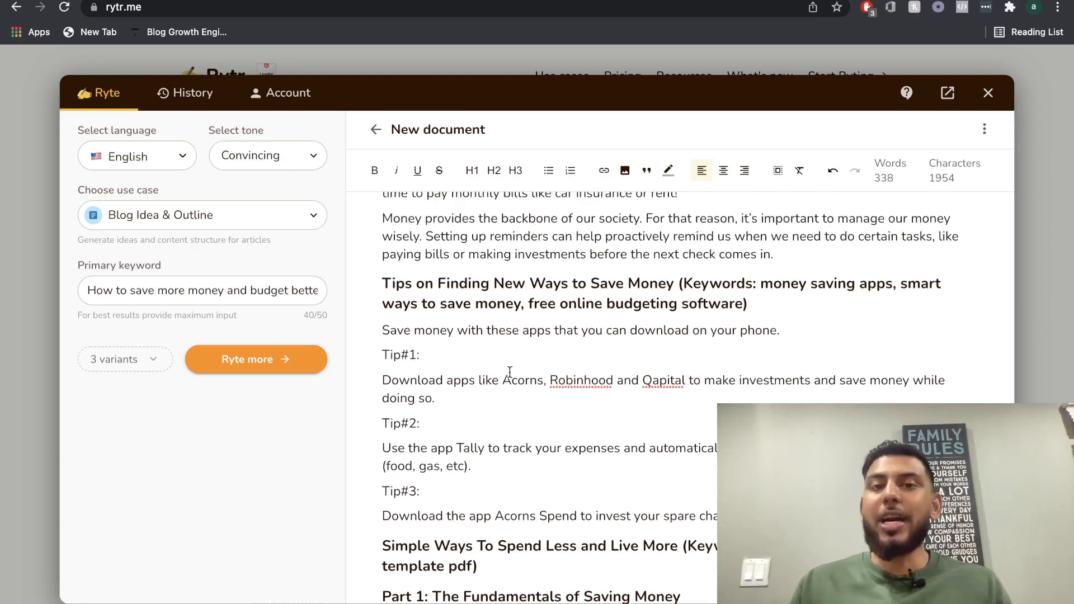
Examine how the competitor articles on NerdWallet and Regions structure their headings and supporting text, and return to the Rytr document.
scroll(556, 289, "down", 5)
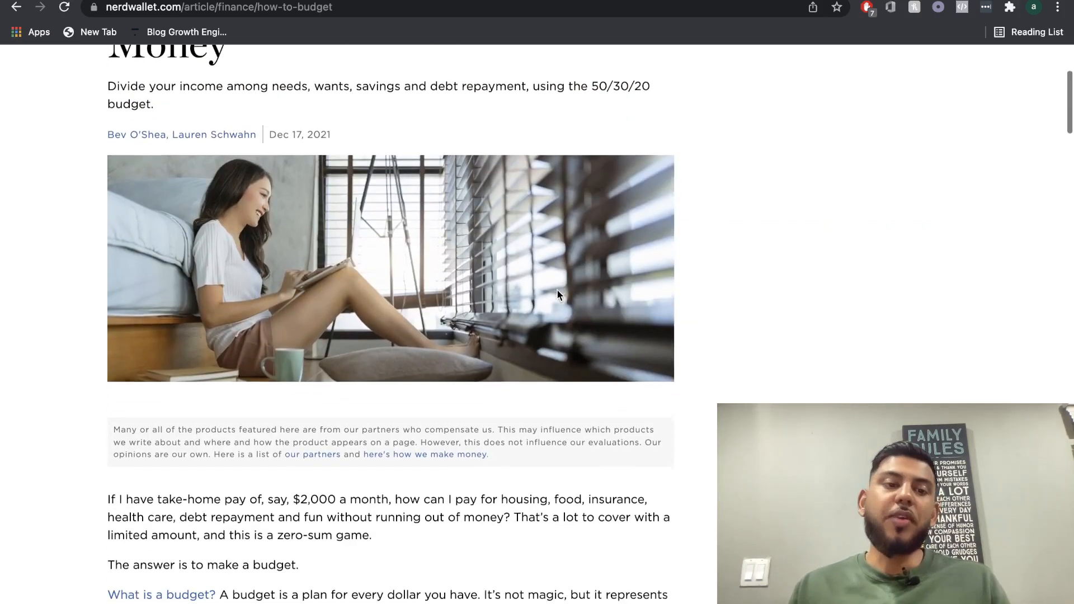
scroll(557, 292, "down", 5)
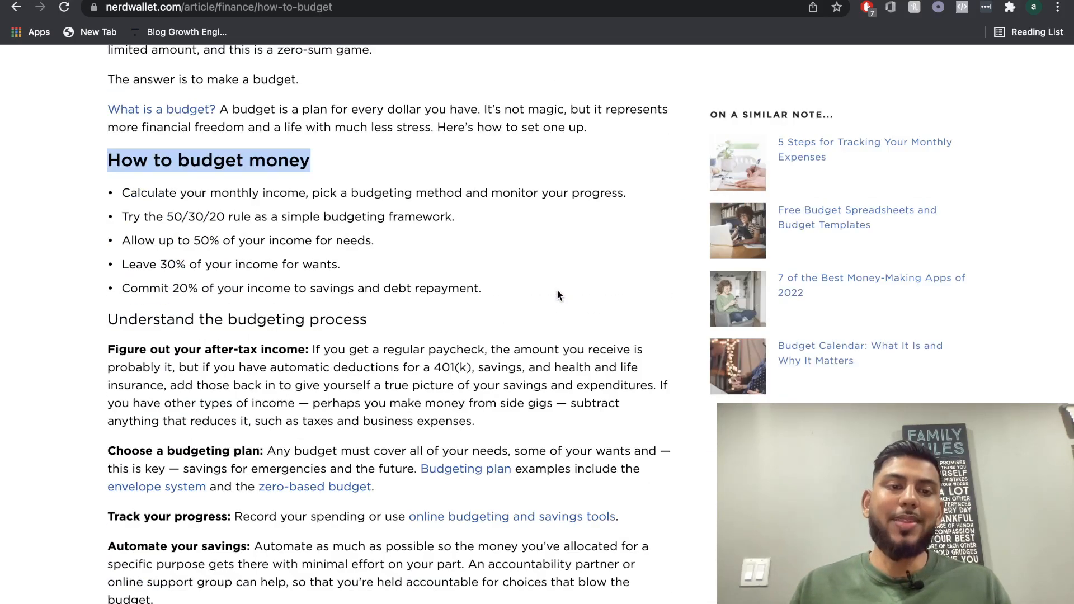
scroll(557, 292, "up", 6)
left_click(838, 19)
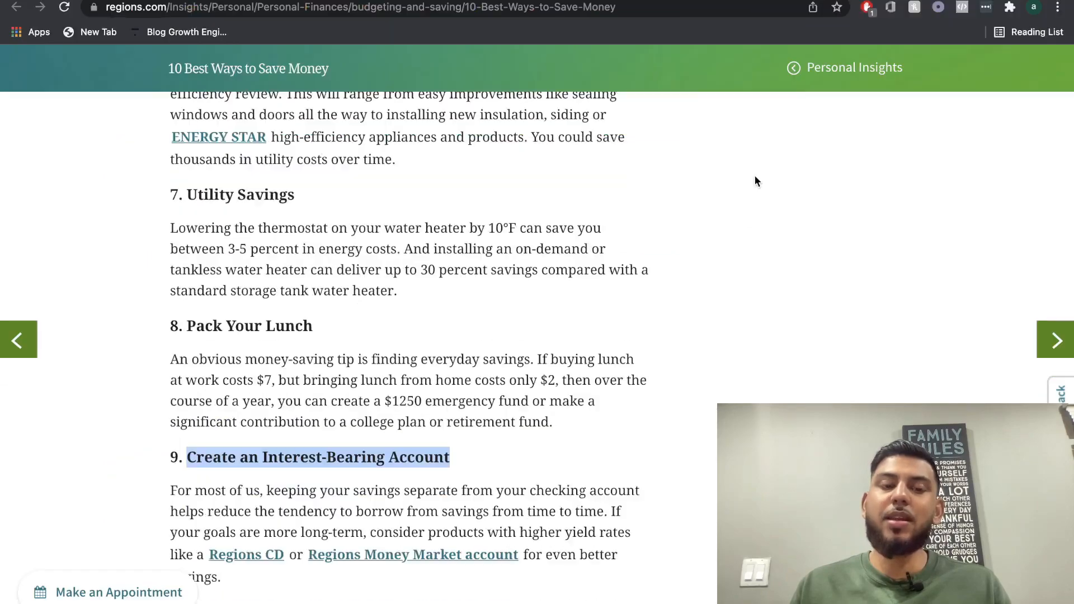
scroll(755, 181, "down", 5)
scroll(755, 181, "up", 10)
scroll(756, 181, "up", 3)
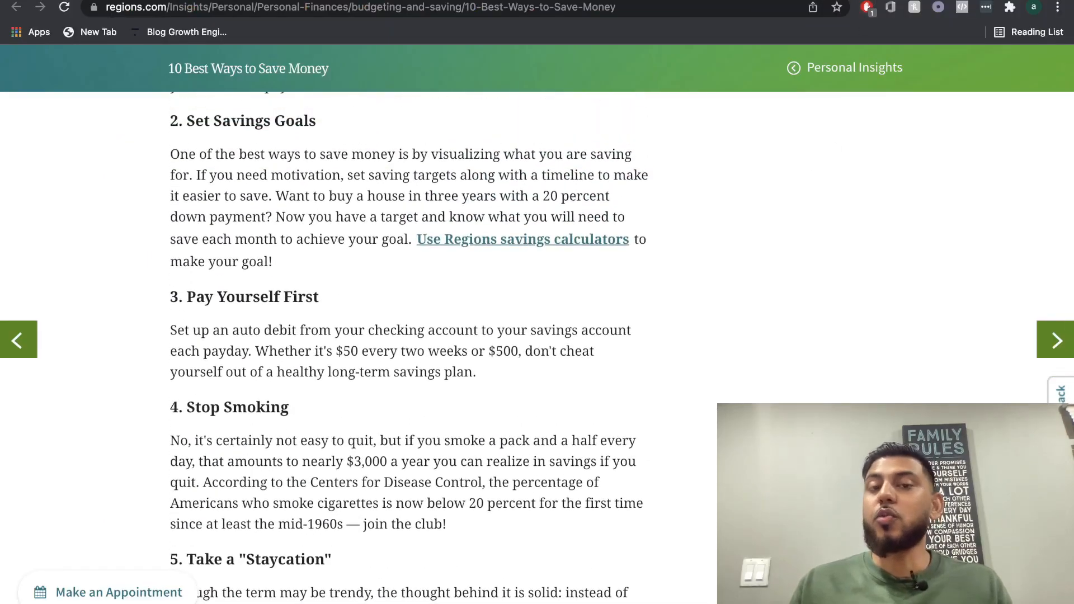
left_click(660, 1)
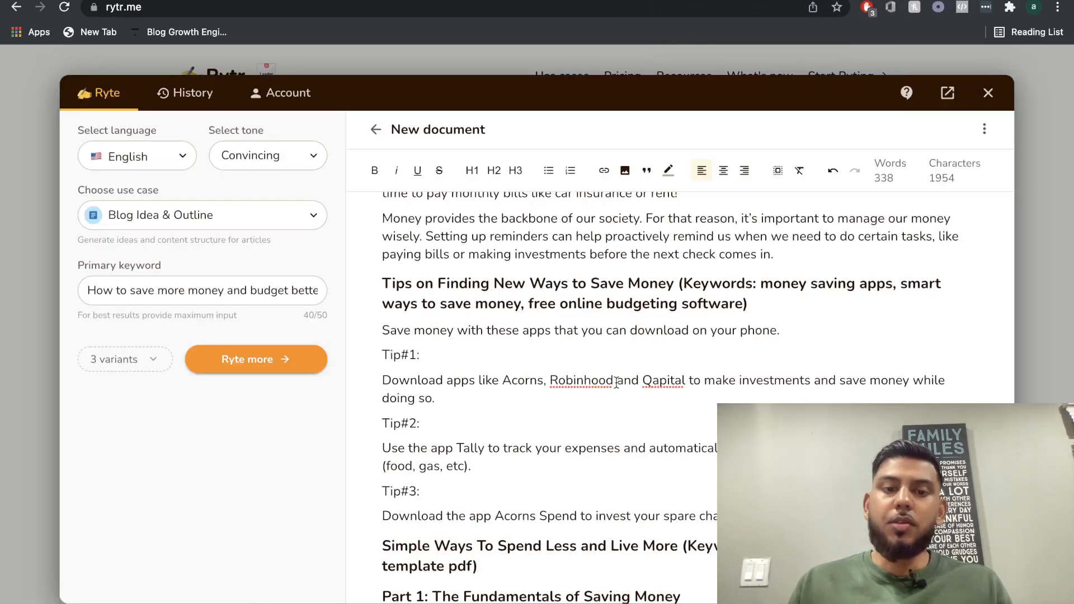
Generate a supporting paragraph from the Tip#3 sentence about downloading the Acorns Spend app.
scroll(619, 380, "down", 1)
scroll(618, 379, "up", 2)
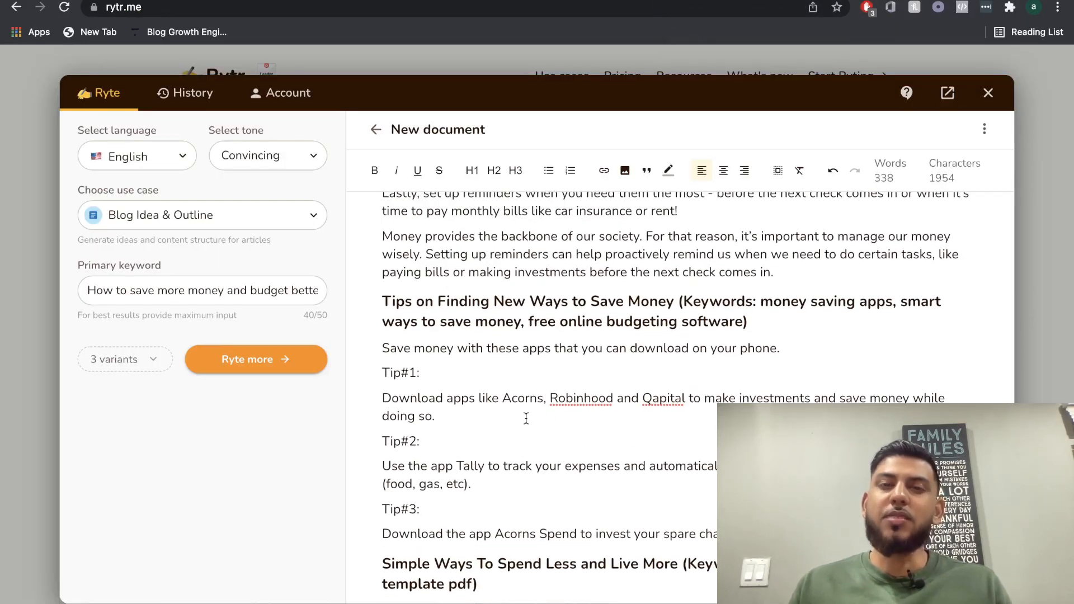
scroll(526, 418, "down", 1)
left_click_drag(502, 375, 592, 376)
scroll(591, 376, "down", 1)
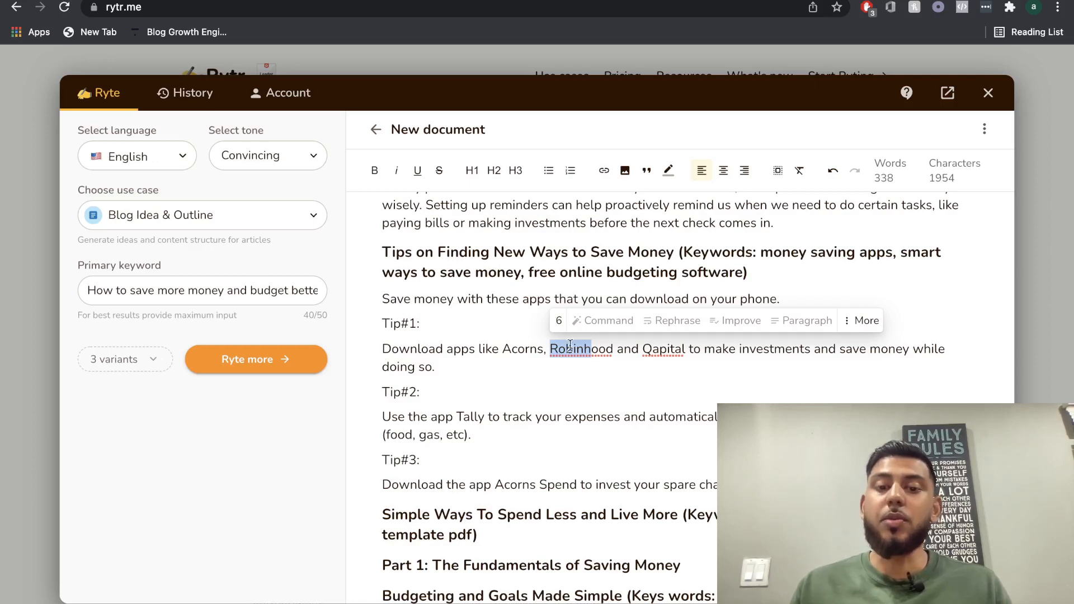
scroll(575, 421, "down", 1)
triple_click(560, 455)
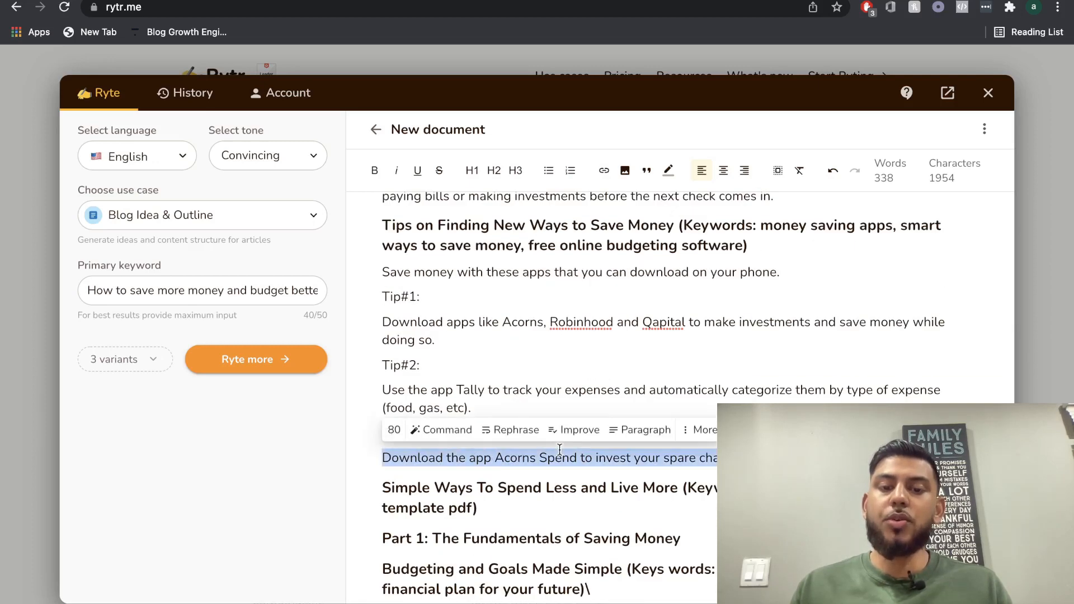
left_click(648, 430)
scroll(650, 348, "down", 2)
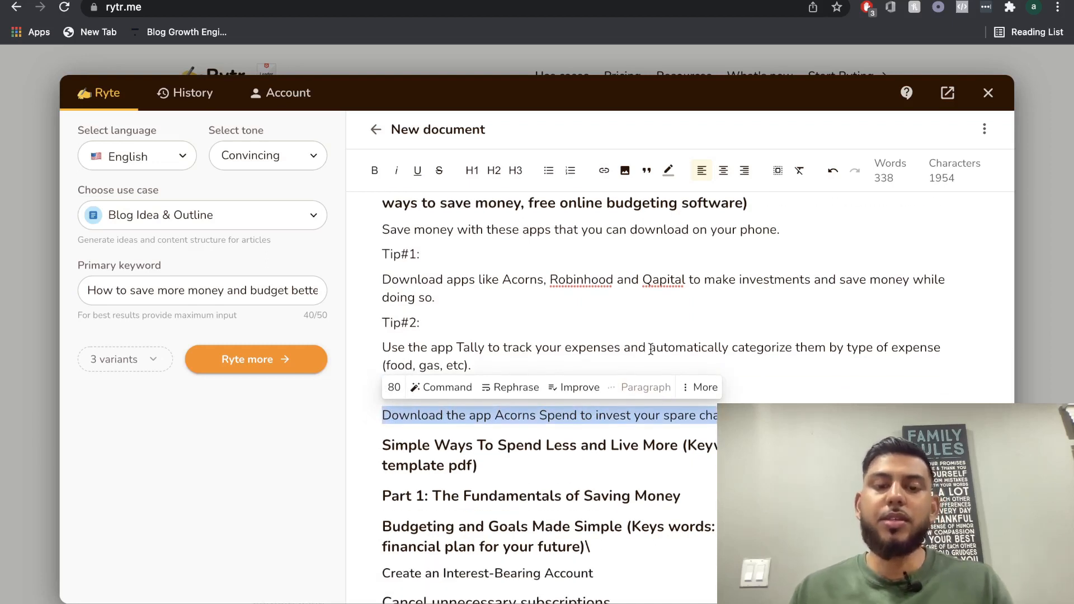
scroll(651, 350, "down", 1)
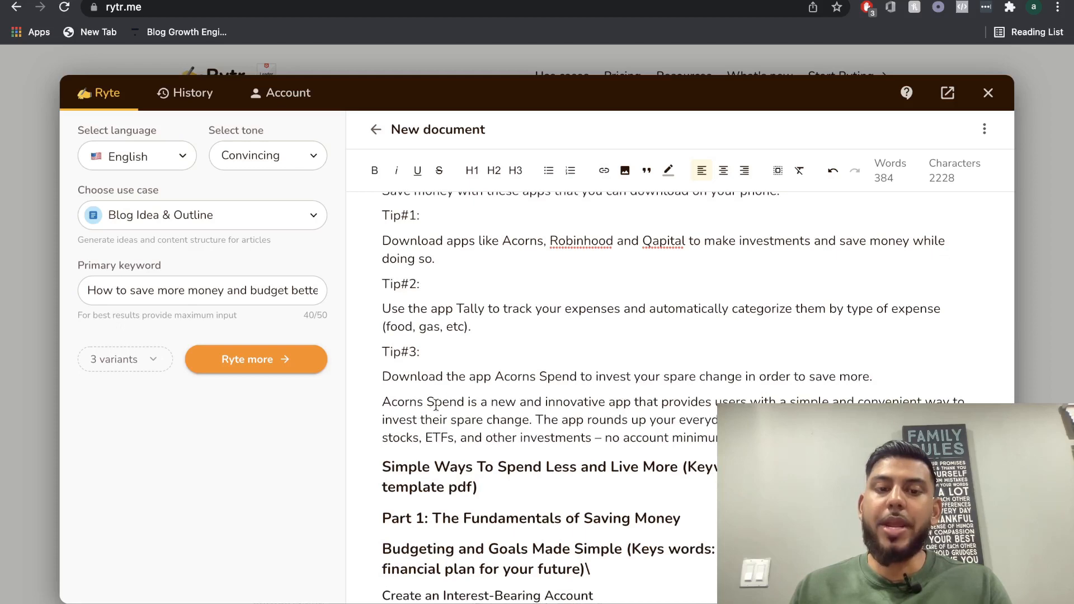
Generate a supporting paragraph from the Tip#2 sentence about tracking expenses with the Tally app.
scroll(492, 396, "up", 1)
triple_click(510, 357)
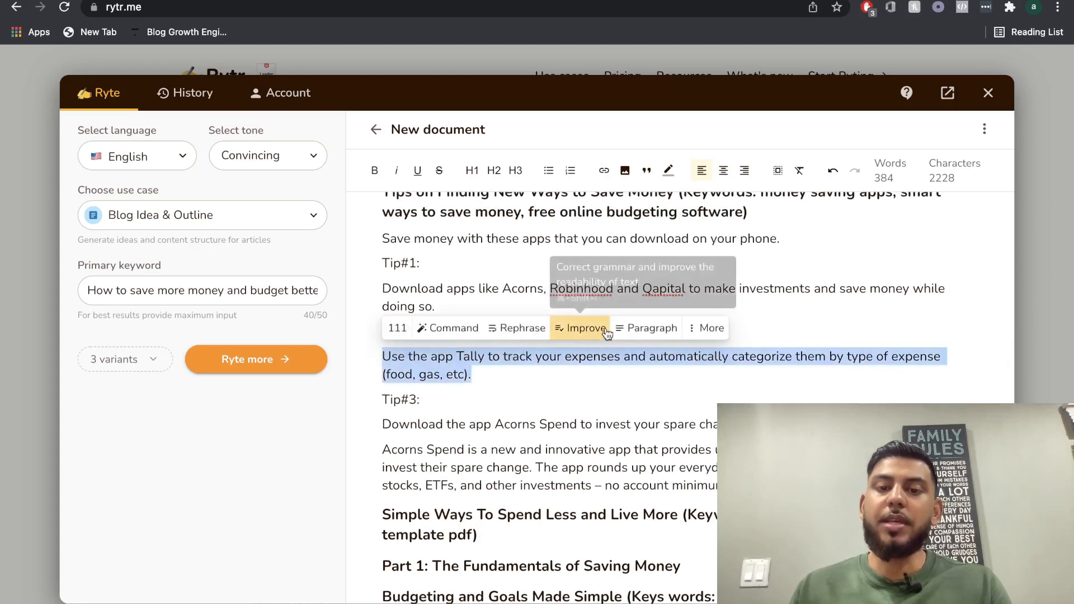
left_click(648, 329)
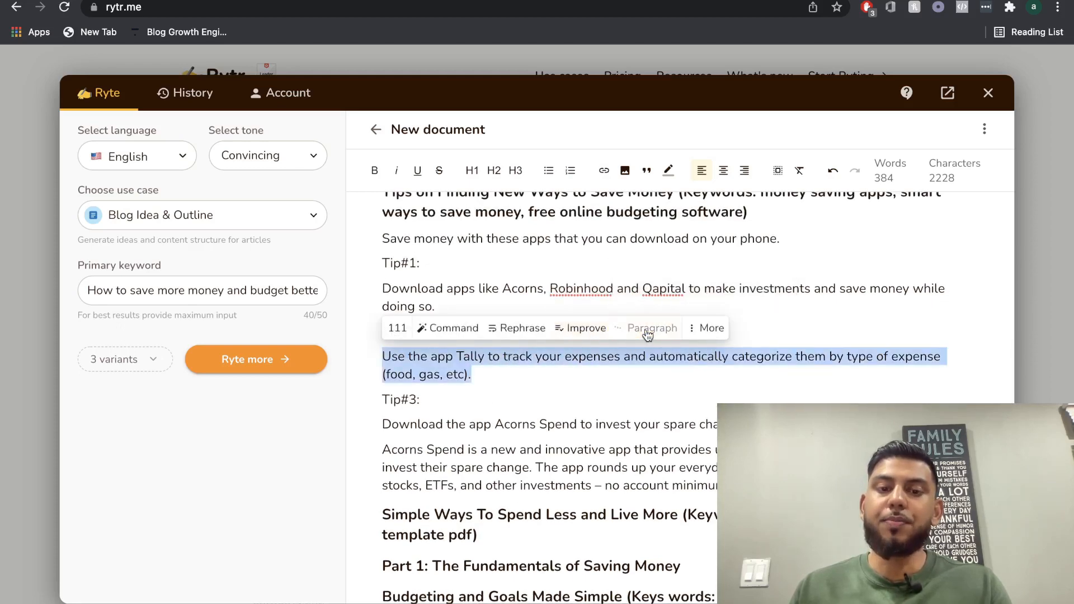
scroll(613, 375, "up", 2)
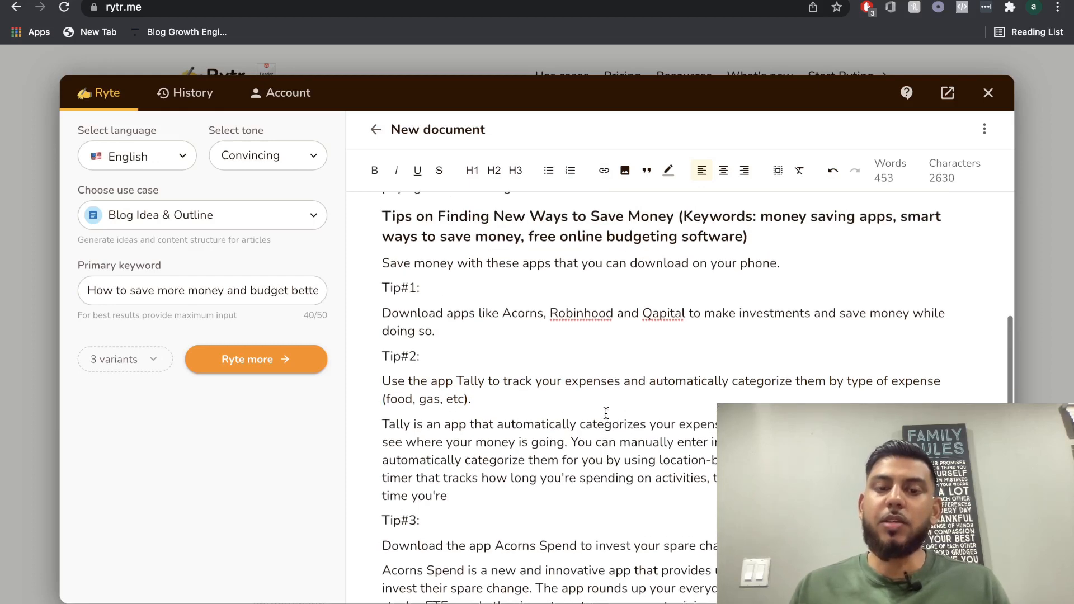
Generate a supporting paragraph from the Tip#1 sentence about the Acorns, Robinhood and Qapital apps.
scroll(605, 447, "down", 3)
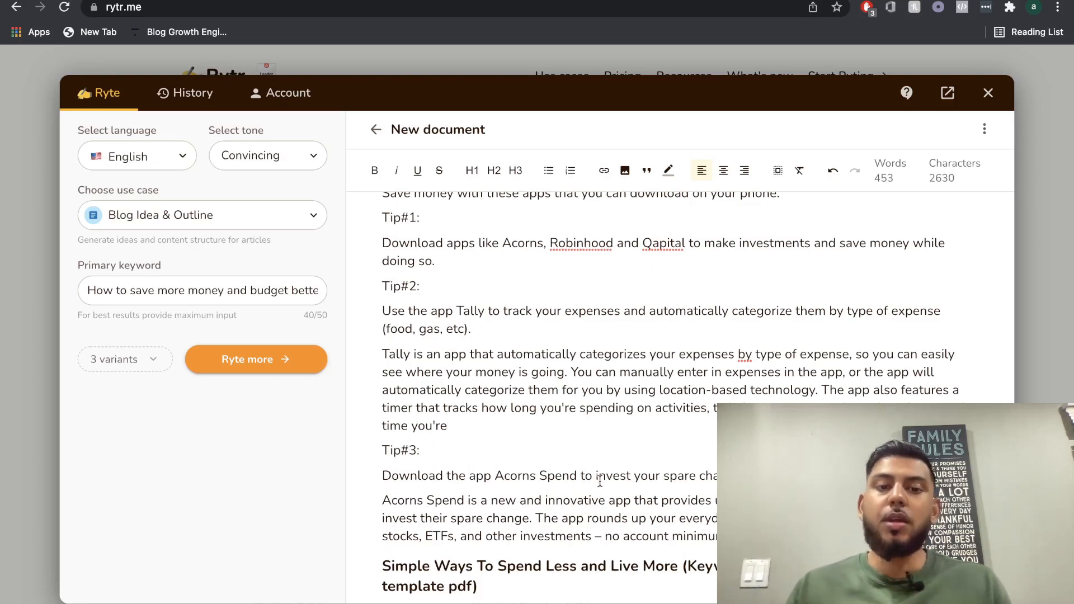
scroll(556, 283, "up", 1)
triple_click(493, 296)
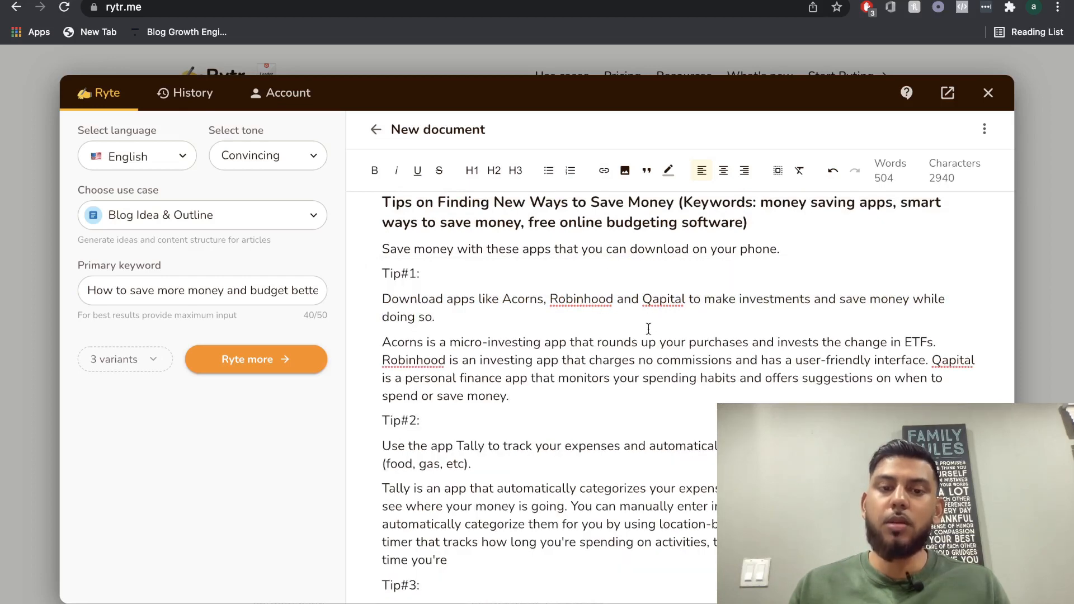
Review the expanded money-saving section from its heading through the explanatory paragraphs of all three tips.
scroll(648, 328, "down", 1)
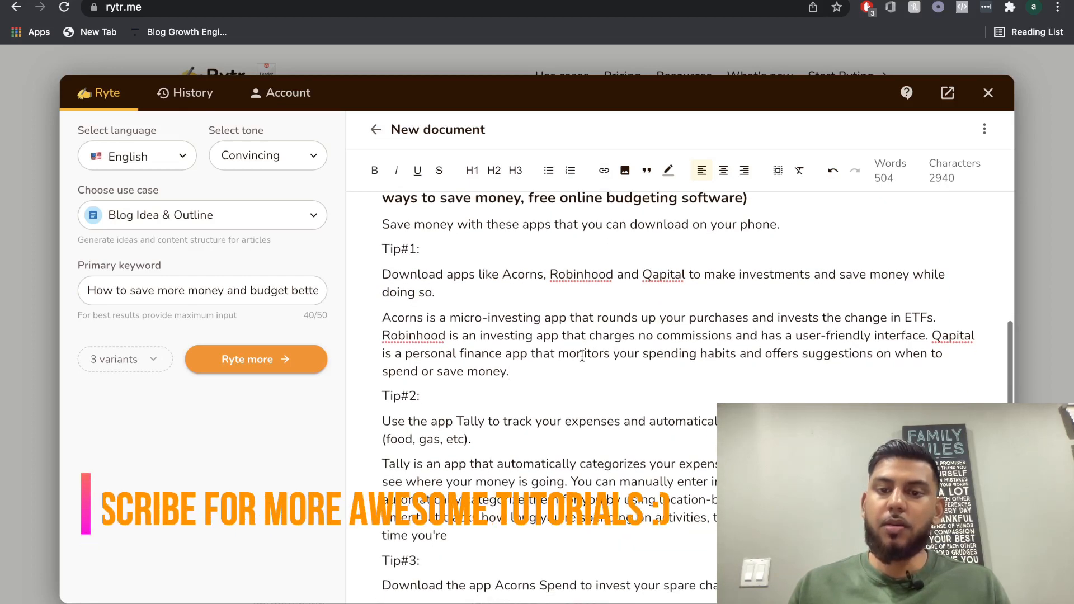
scroll(582, 356, "down", 1)
scroll(616, 339, "up", 2)
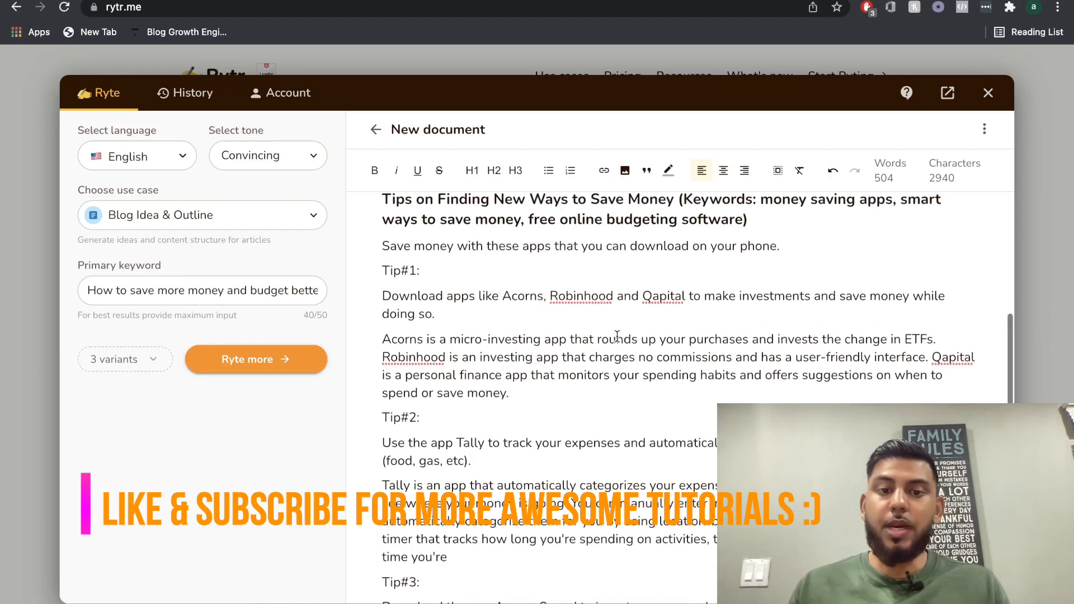
scroll(562, 350, "down", 1)
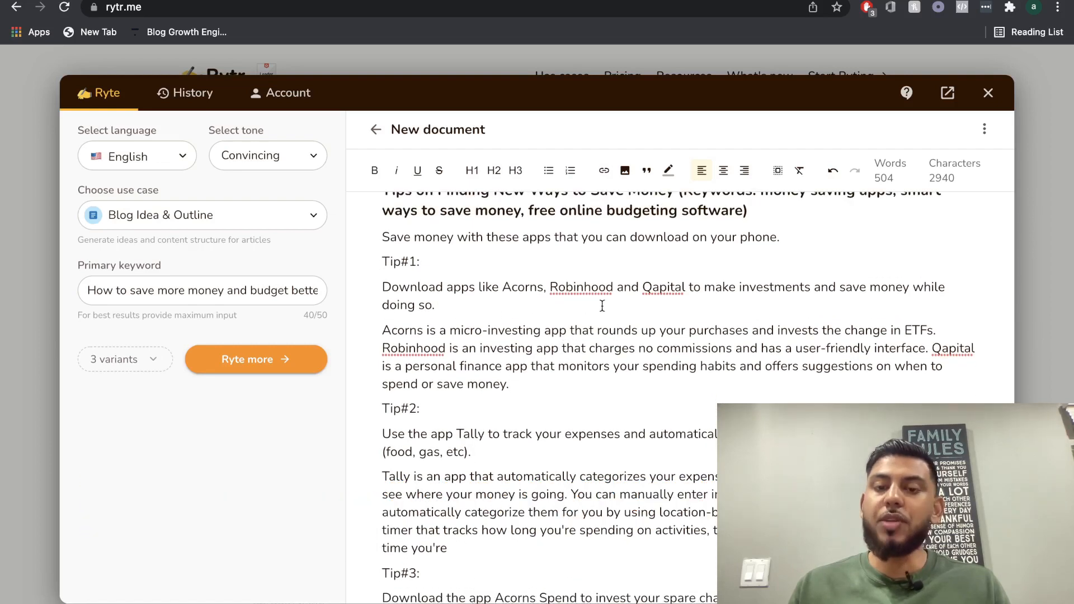
scroll(607, 308, "down", 3)
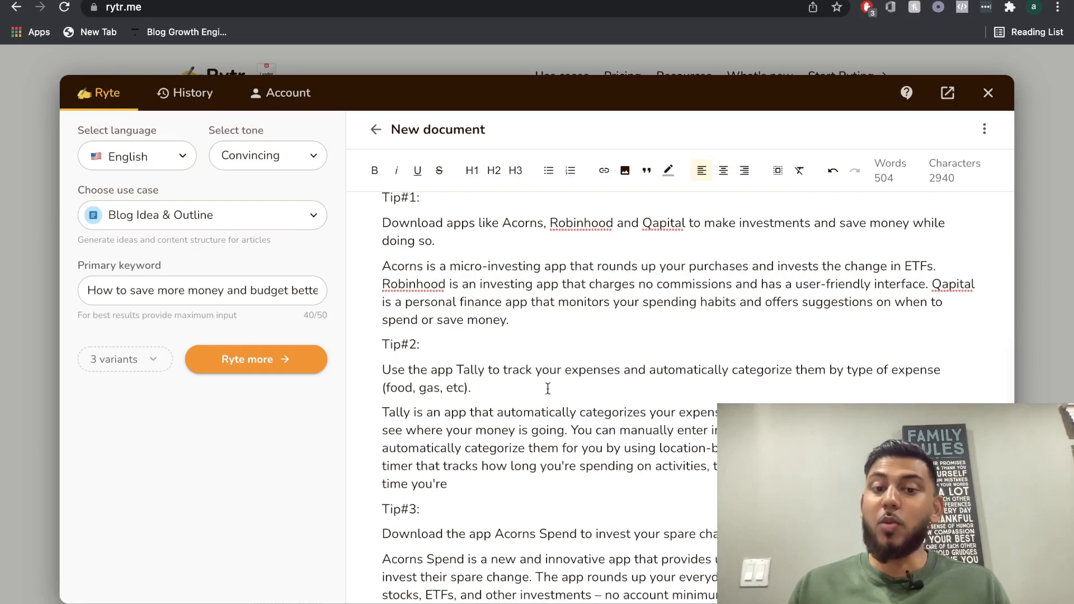
scroll(548, 388, "down", 5)
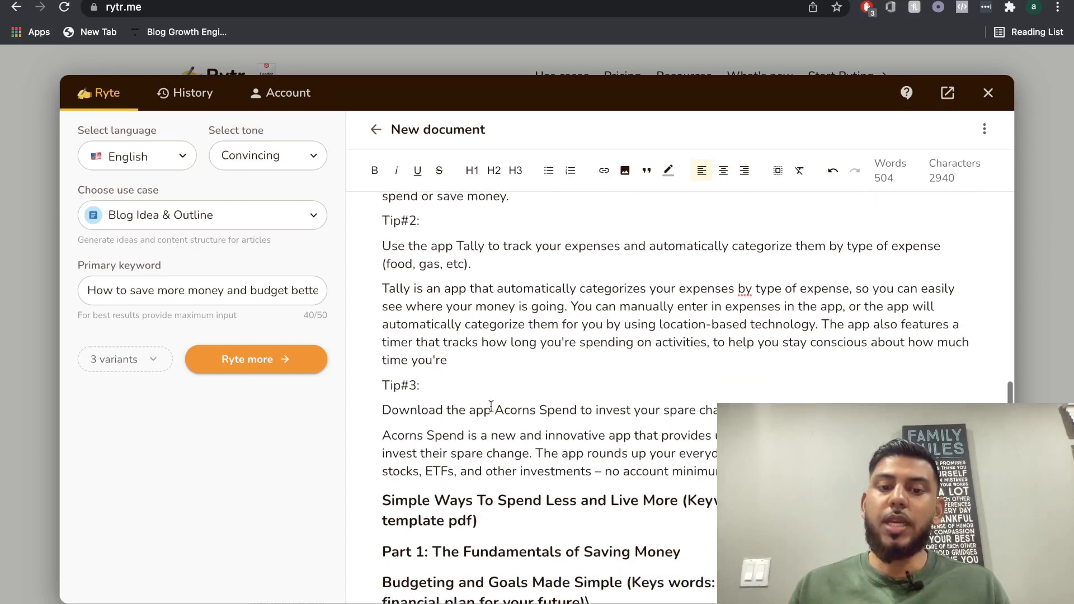
scroll(541, 415, "up", 10)
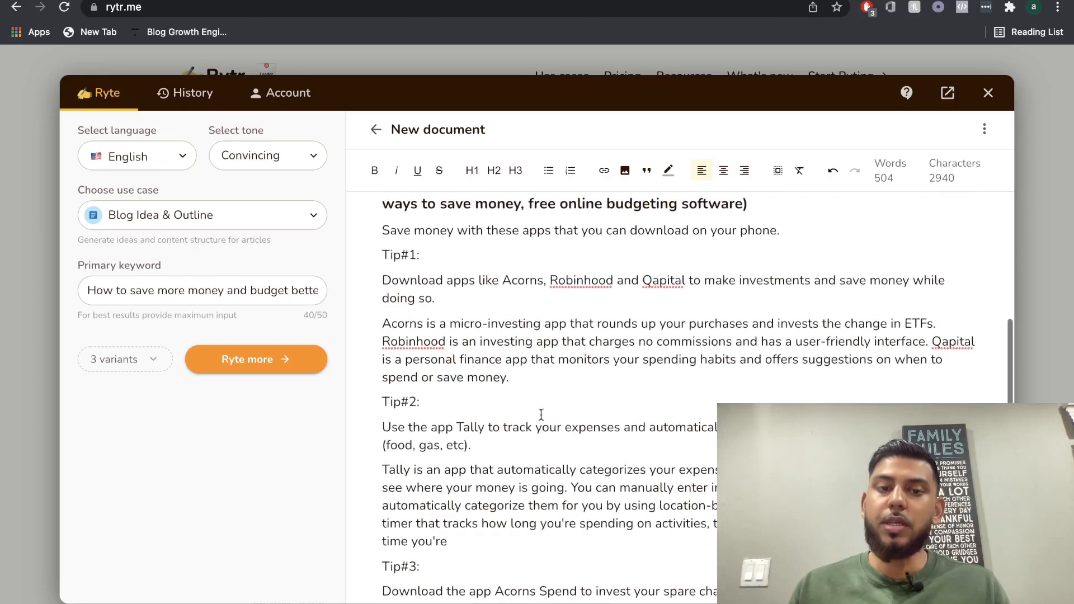
triple_click(489, 274)
scroll(532, 269, "down", 1)
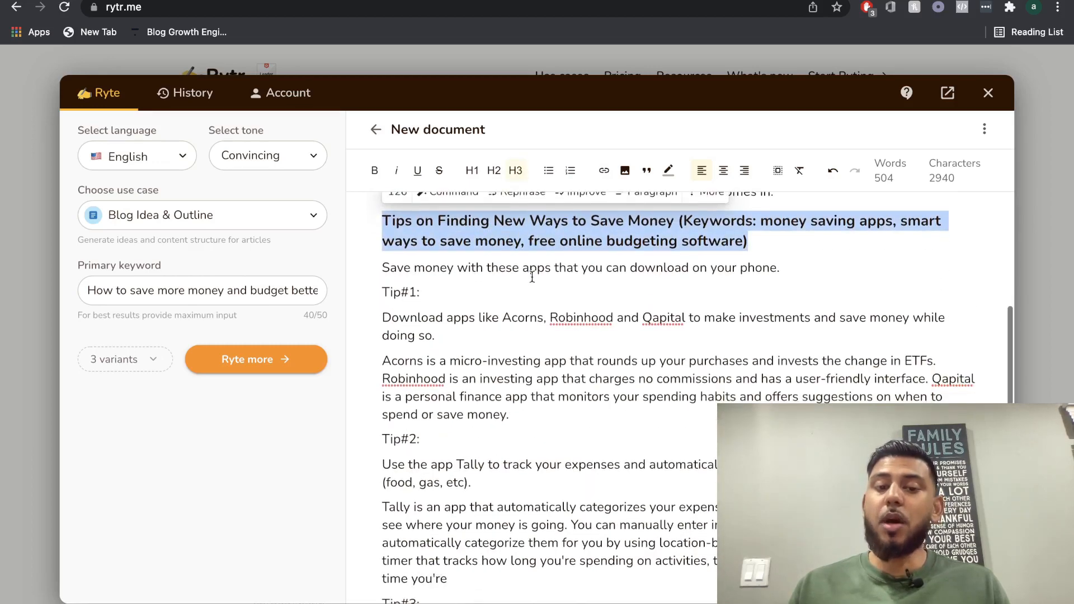
scroll(532, 277, "down", 3)
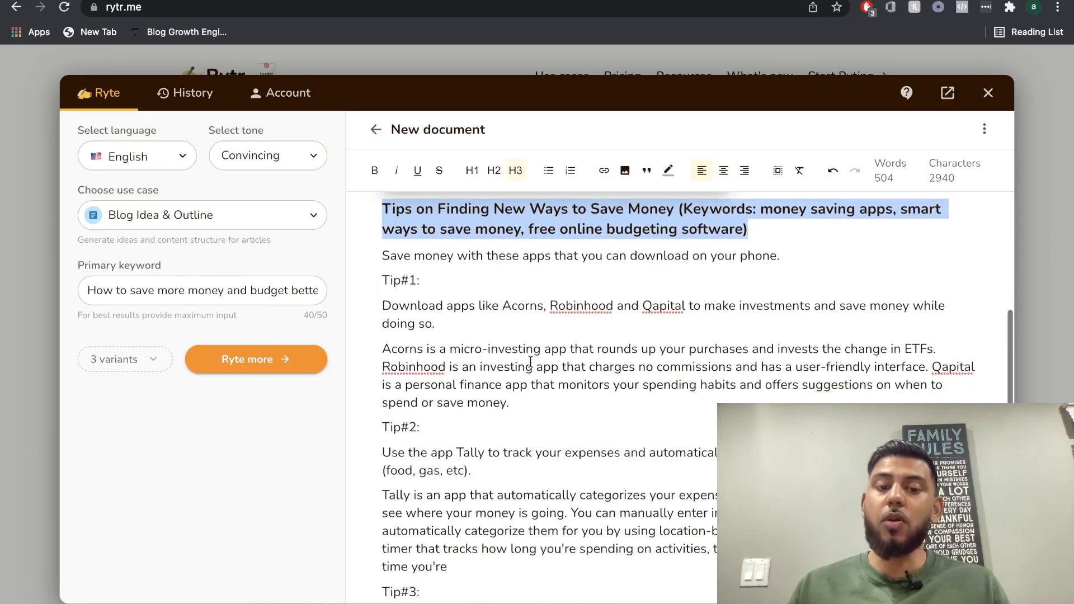
Generate paragraph text from the heading "Simple Ways To Spend Less and Live More" together with its keywords.
scroll(531, 361, "down", 9)
triple_click(566, 398)
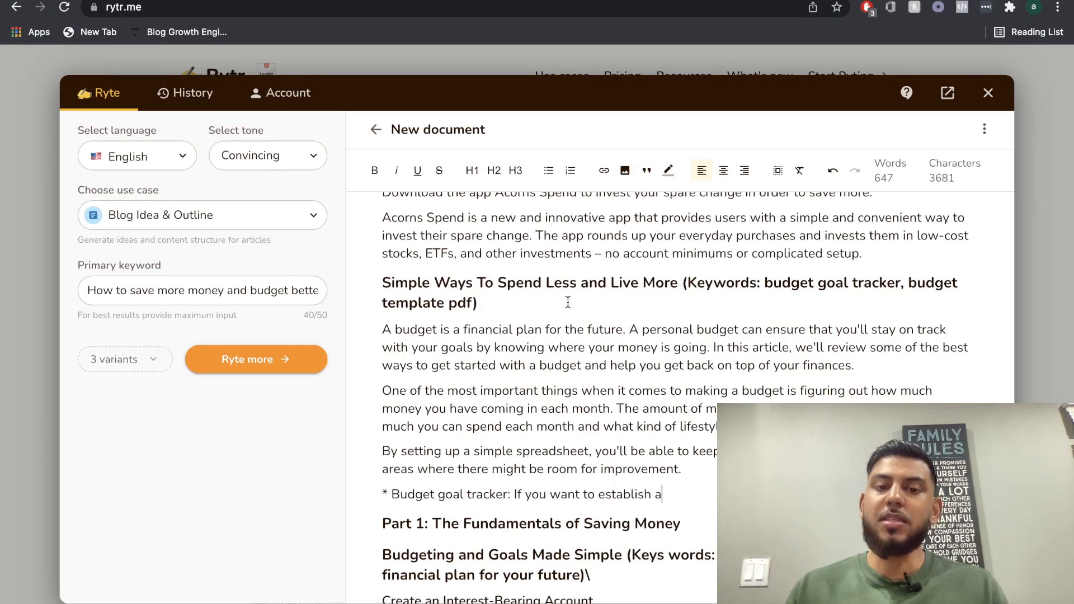
scroll(596, 303, "down", 1)
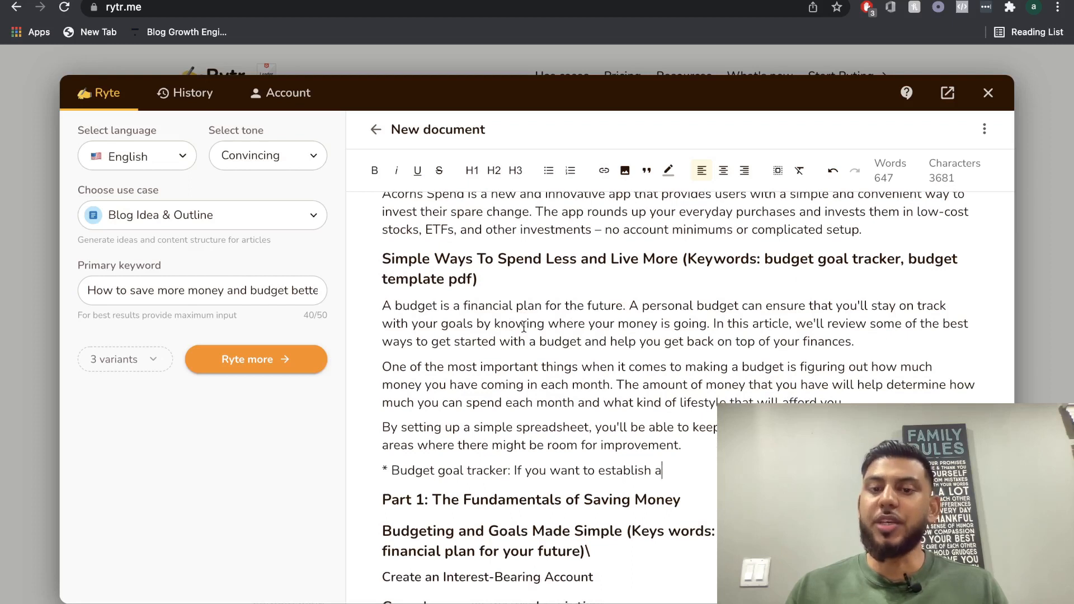
Generate full paragraphs from the simple spreadsheet sentences and the unfinished "Budget goal tracker" line under the Simple Ways To Spend Less heading.
scroll(597, 320, "down", 2)
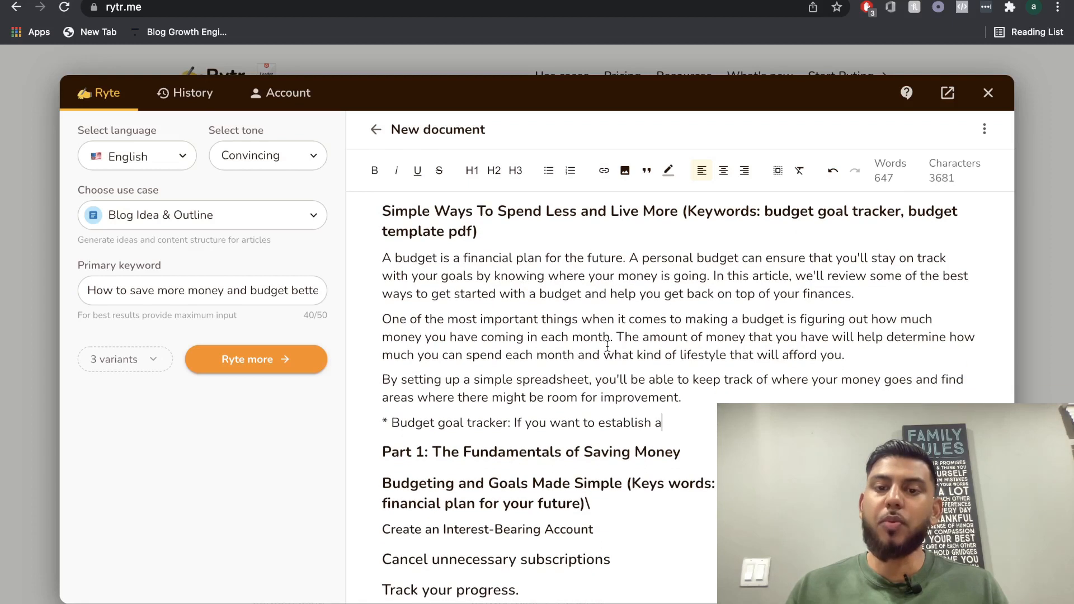
scroll(684, 341, "down", 1)
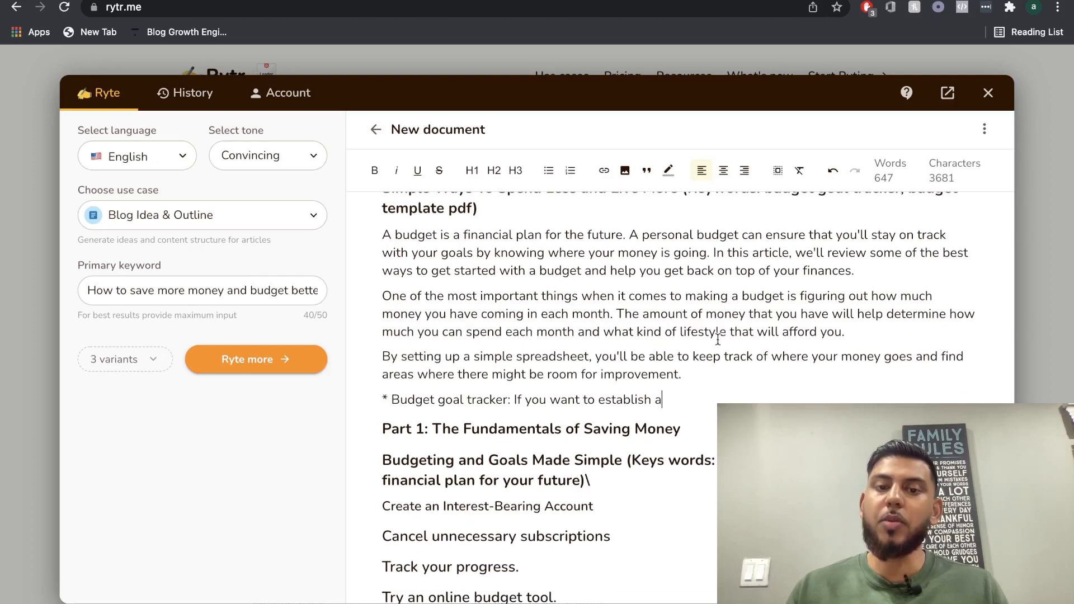
scroll(600, 339, "down", 1)
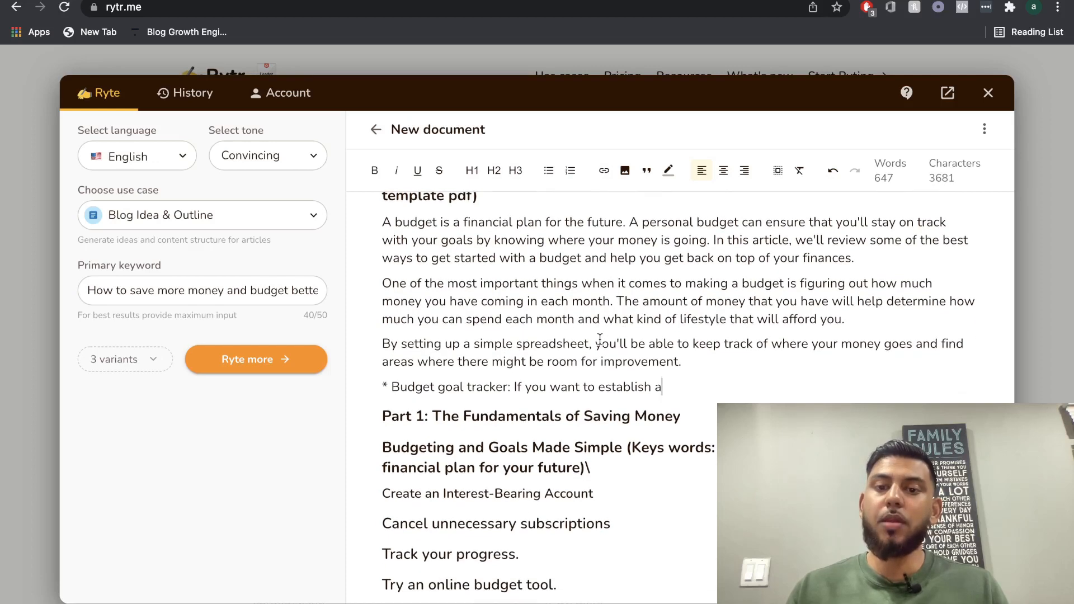
scroll(602, 364, "up", 3)
left_click_drag(661, 478, 362, 435)
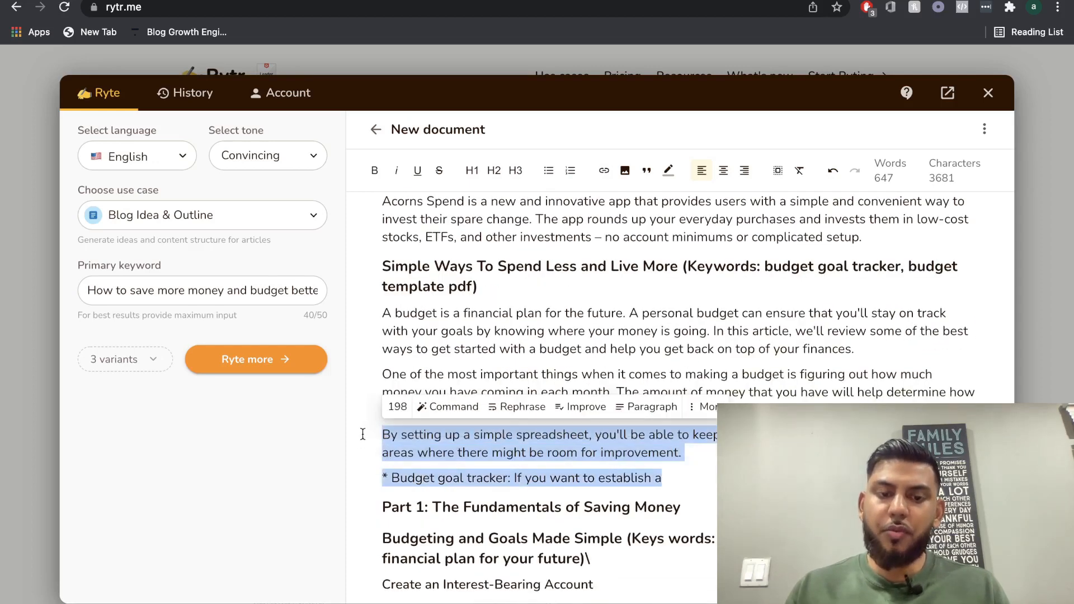
scroll(559, 425, "down", 1)
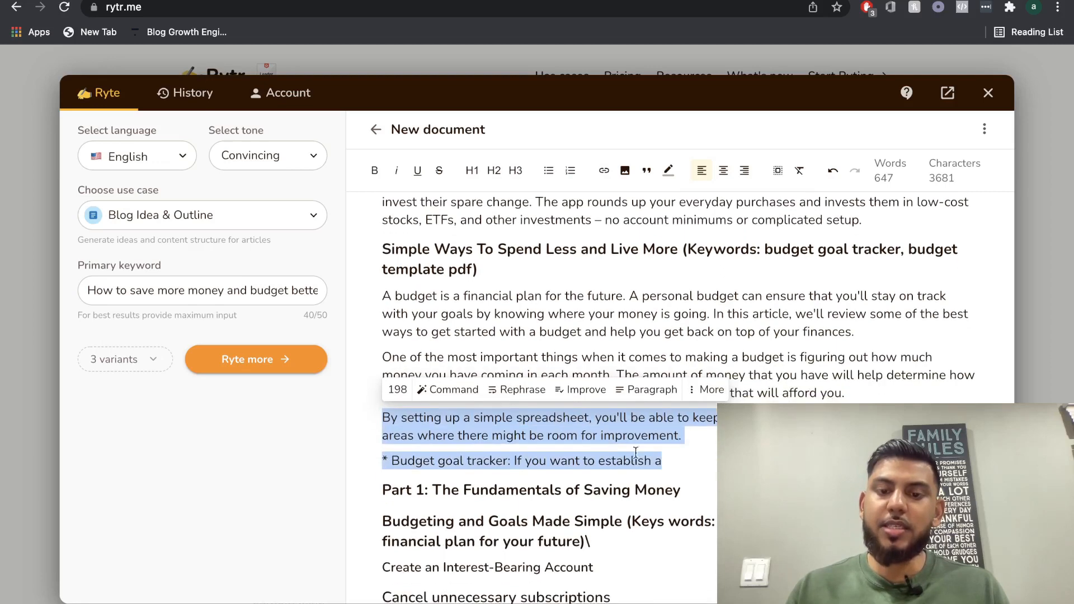
left_click(653, 391)
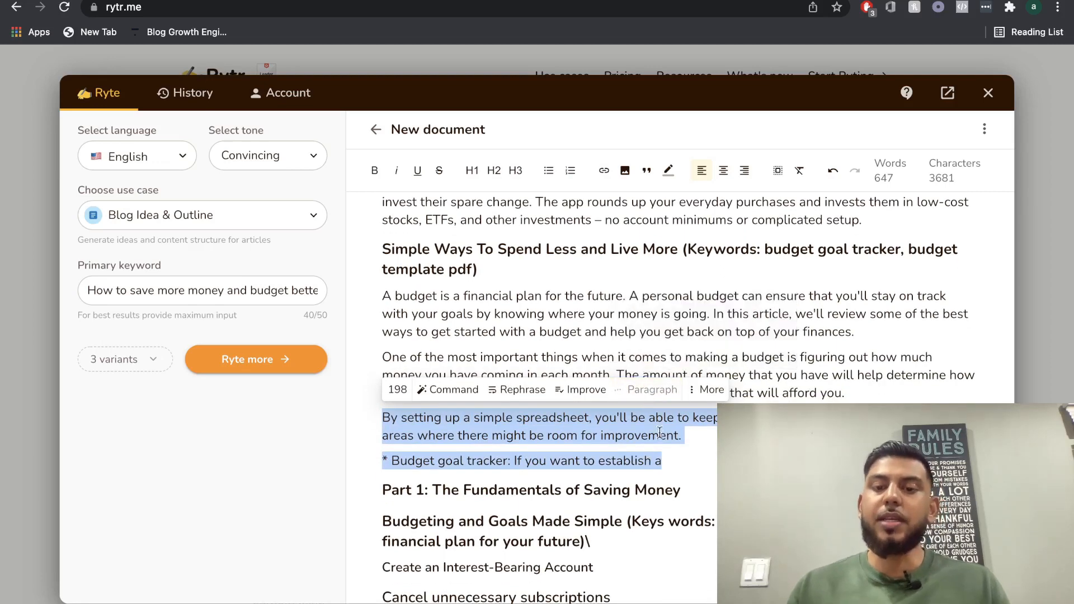
scroll(667, 454, "down", 1)
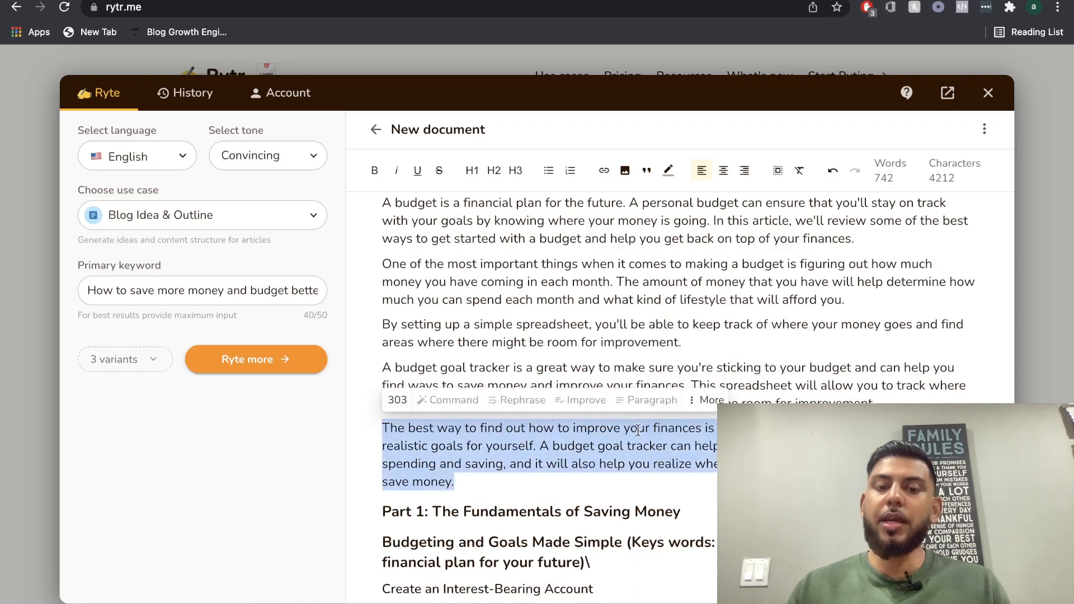
left_click(649, 400)
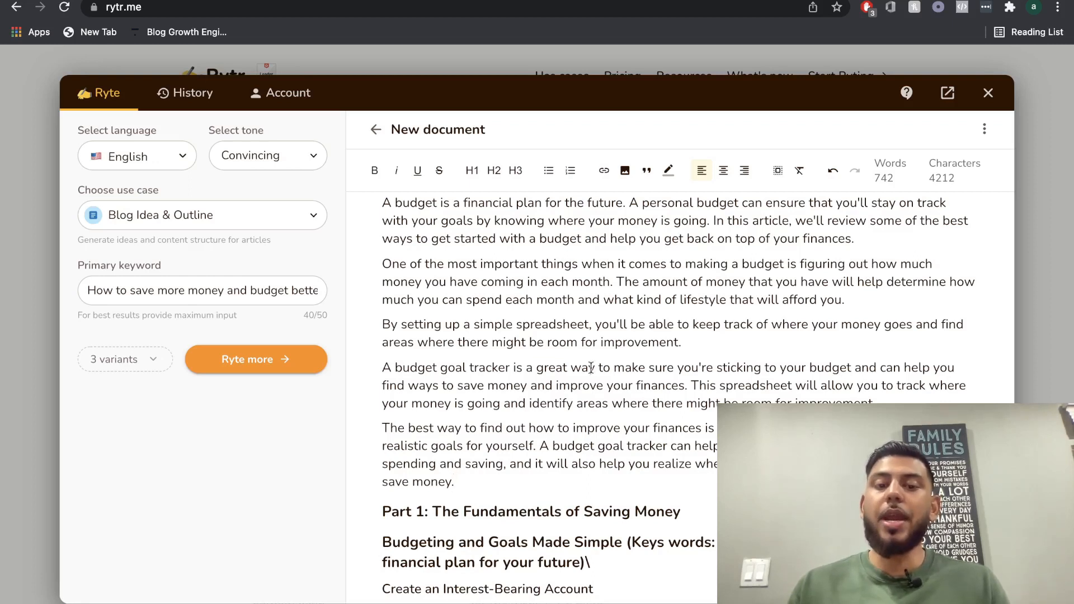
scroll(576, 430, "down", 1)
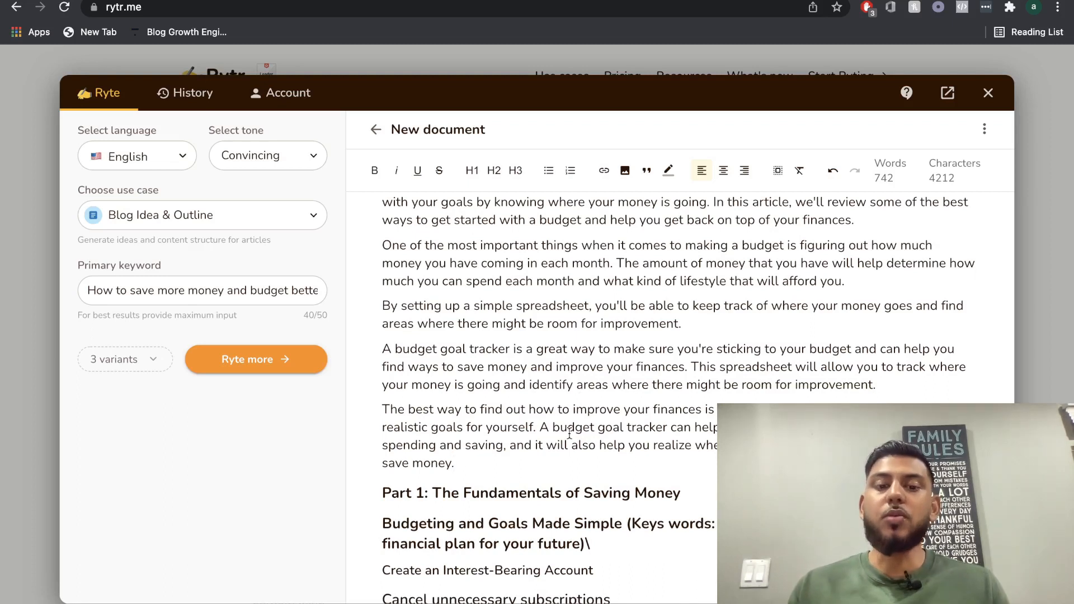
left_click(454, 463)
key("Return")
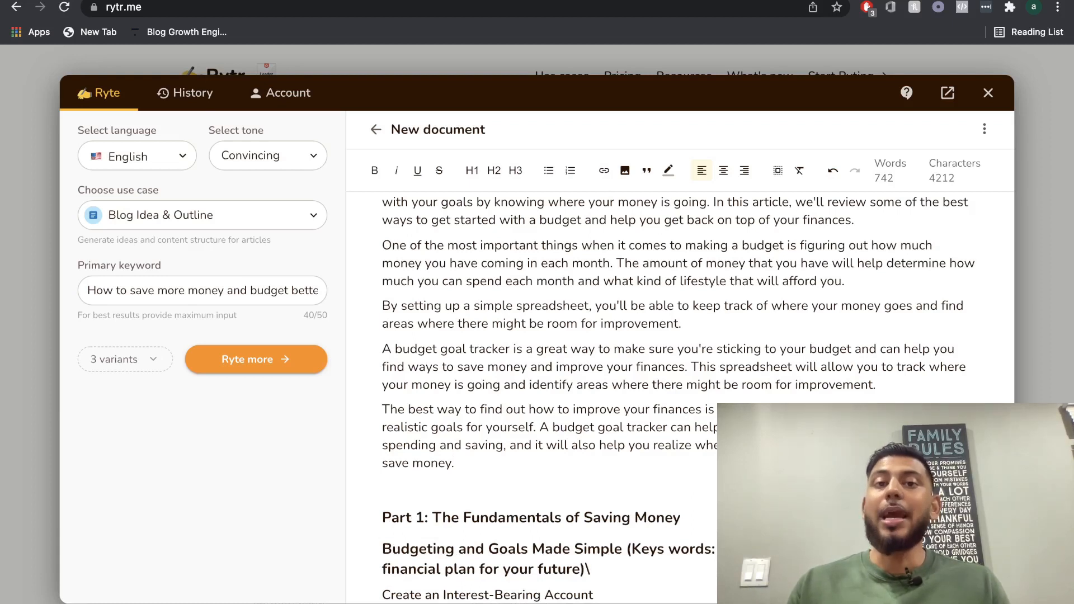
key("BackSpace")
Generate paragraph text from the heading "Part 1: The Fundamentals of Saving Money".
scroll(625, 363, "up", 1)
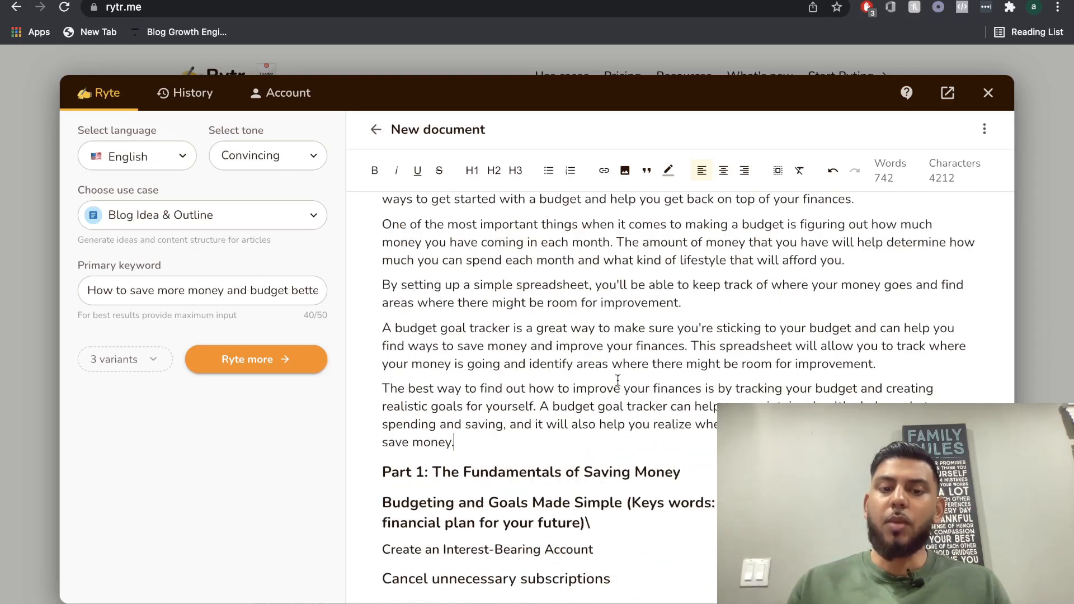
scroll(626, 363, "down", 2)
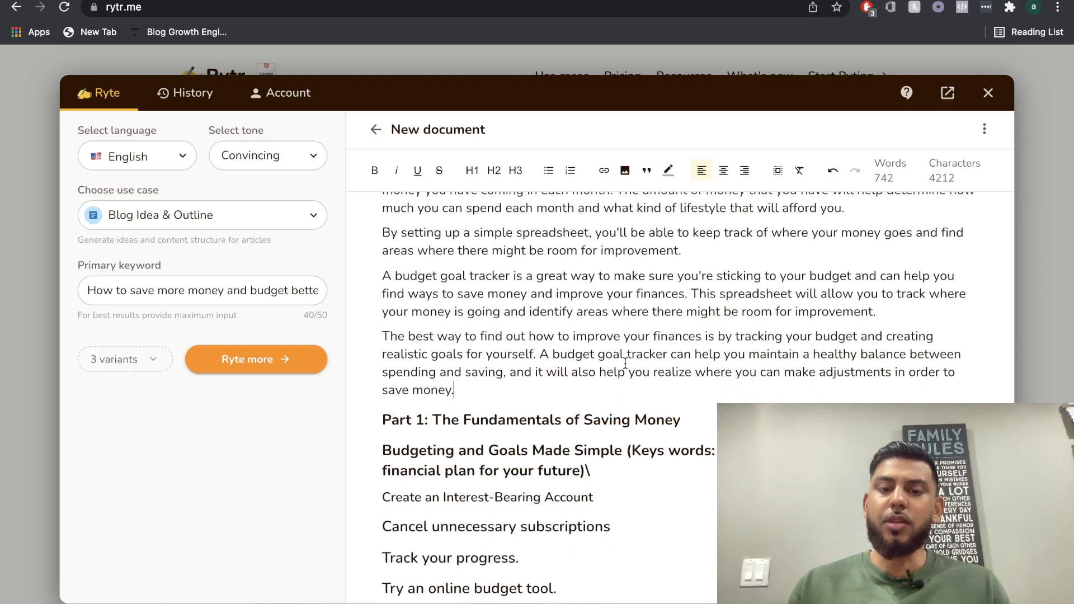
triple_click(568, 419)
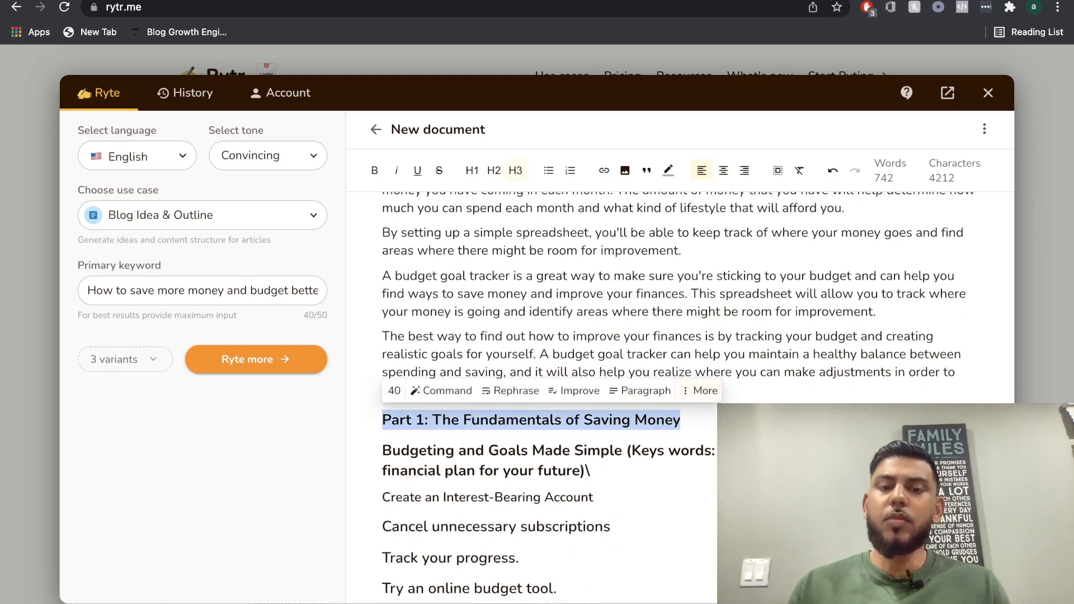
left_click(683, 420)
double_click(592, 423)
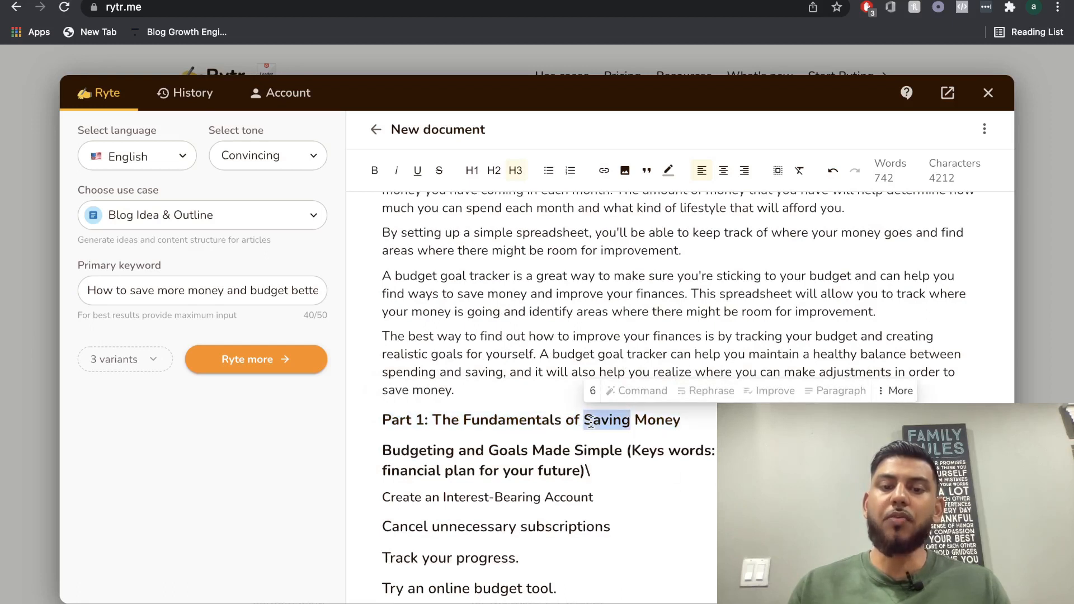
left_click(591, 423)
scroll(637, 417, "down", 1)
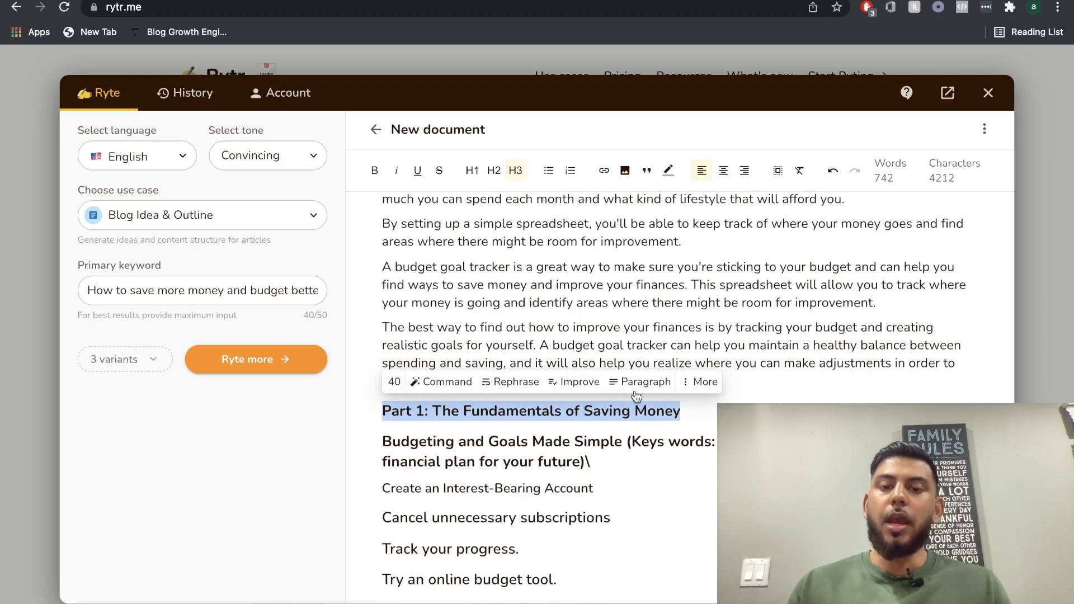
left_click(643, 382)
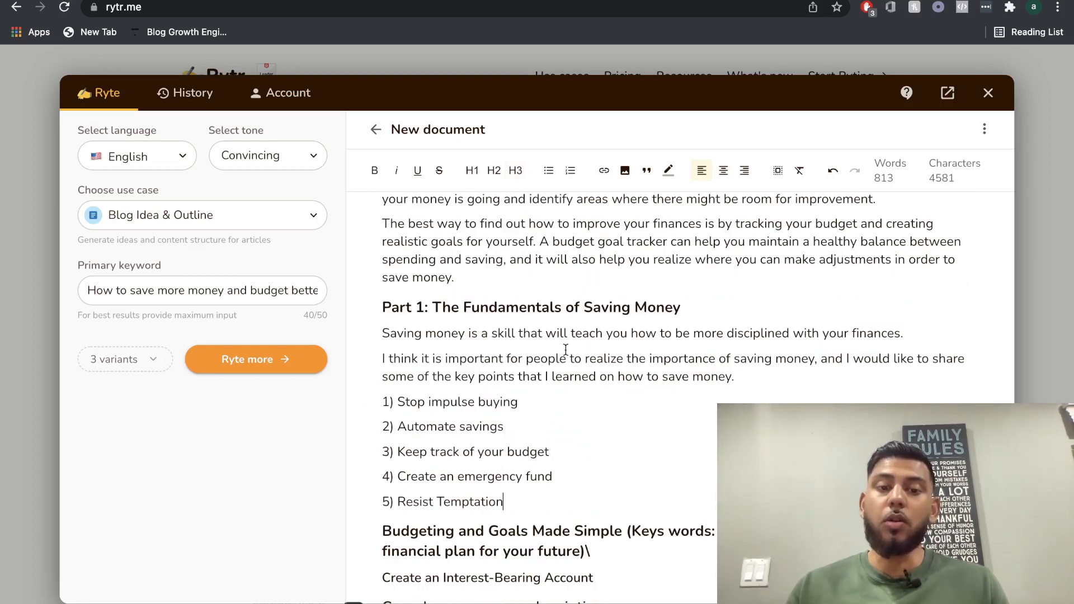
Review the Part 1 text and its numbered list together with the preceding tips and the Simple Ways To Spend Less section.
triple_click(546, 305)
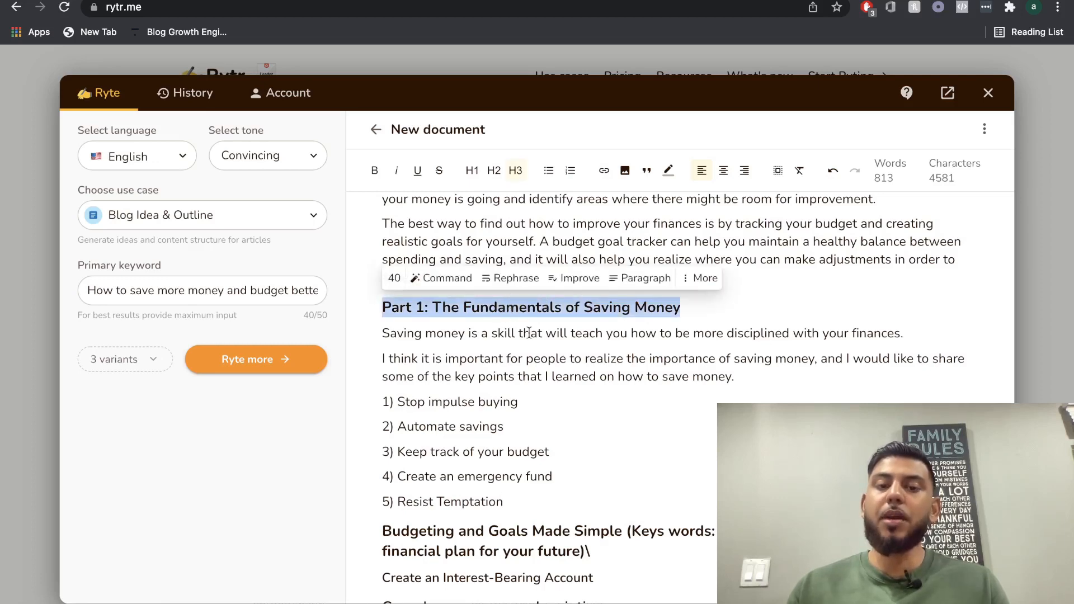
scroll(527, 331, "down", 3)
scroll(529, 334, "up", 2)
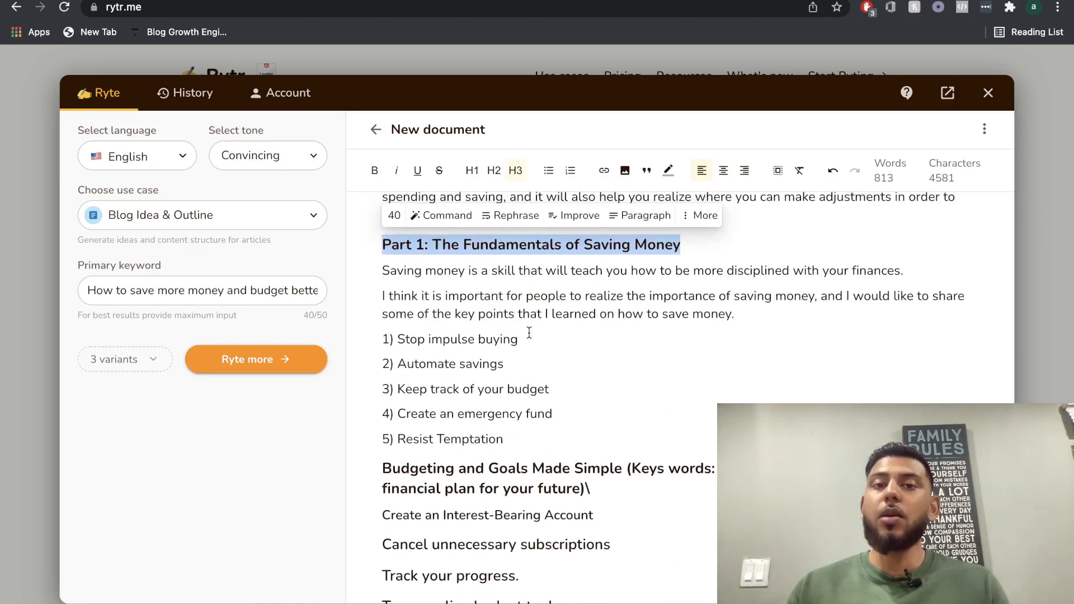
scroll(529, 334, "up", 1)
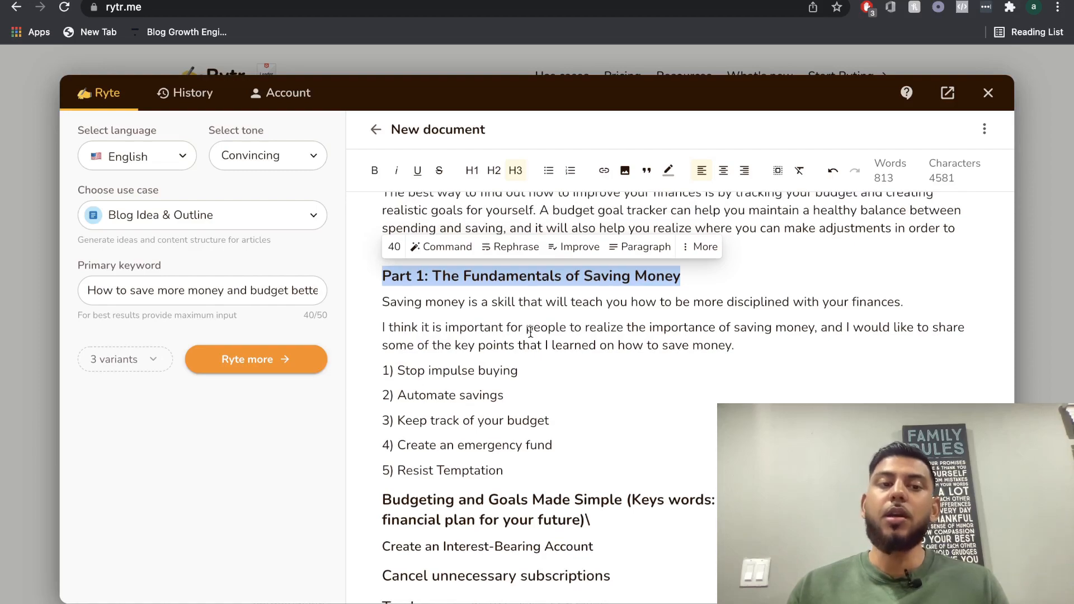
left_click(538, 293)
scroll(544, 319, "up", 10)
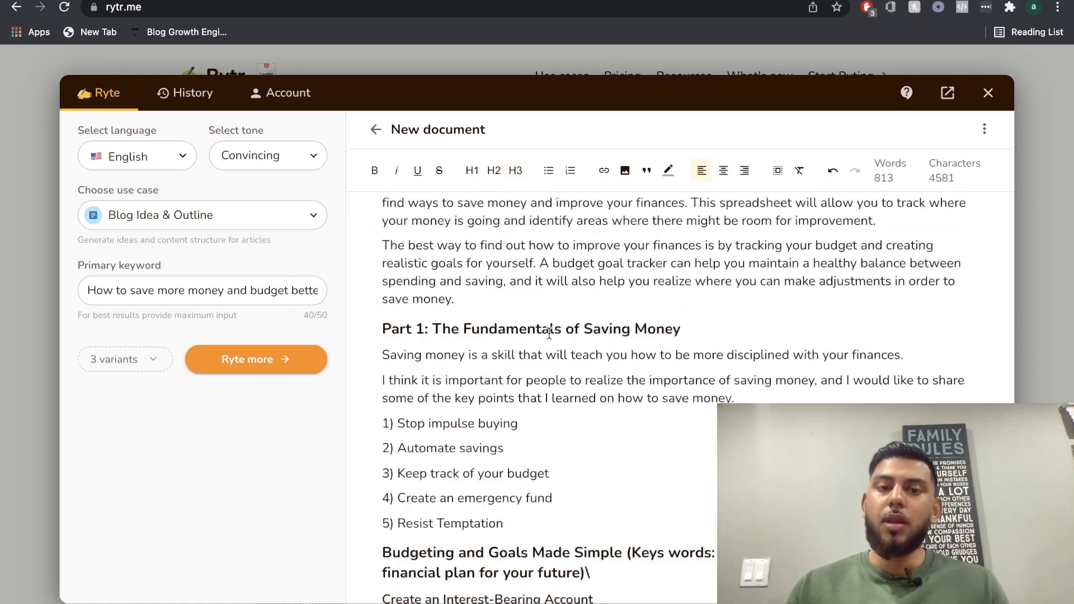
scroll(549, 333, "up", 5)
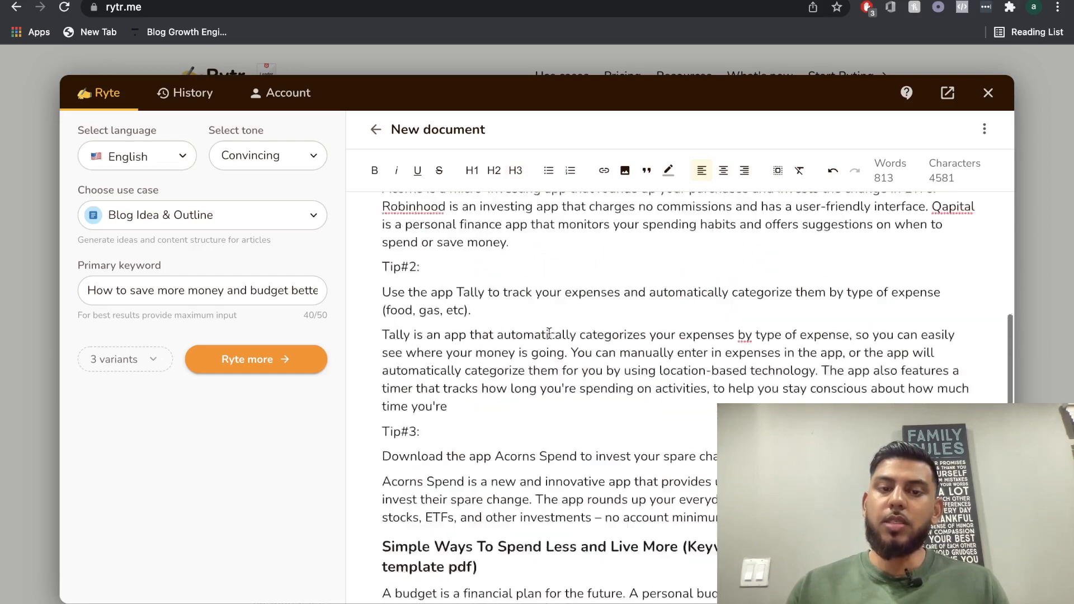
scroll(711, 331, "down", 7)
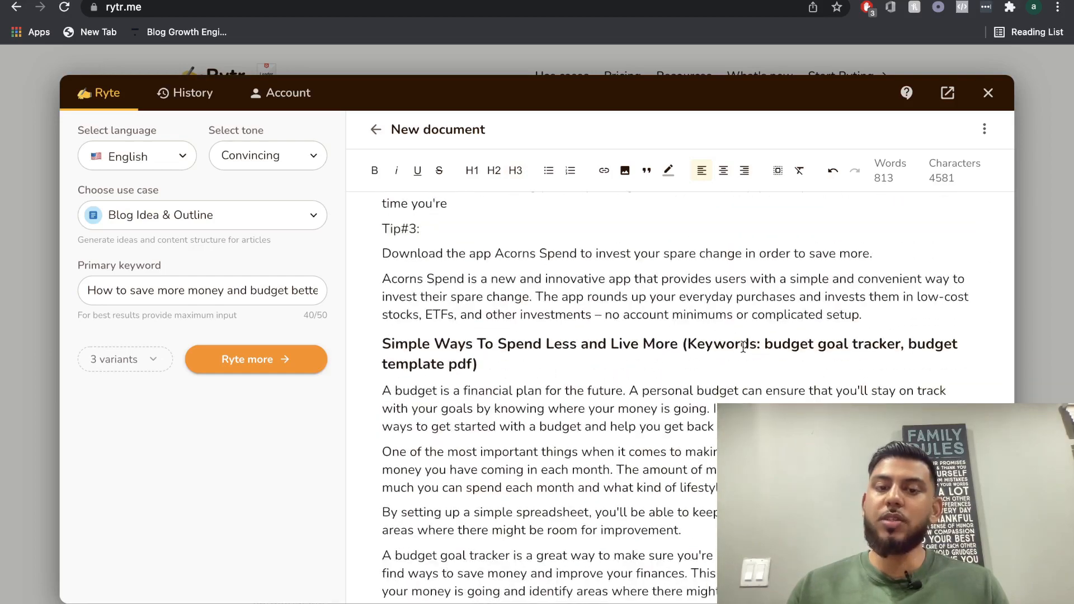
scroll(661, 376, "down", 8)
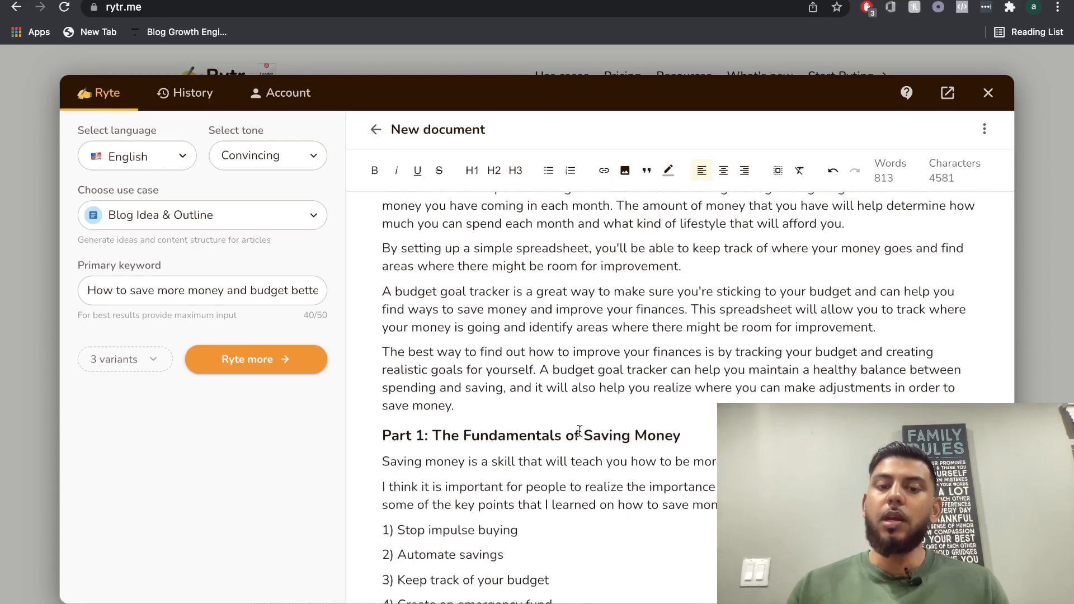
scroll(579, 430, "up", 1)
scroll(643, 429, "down", 2)
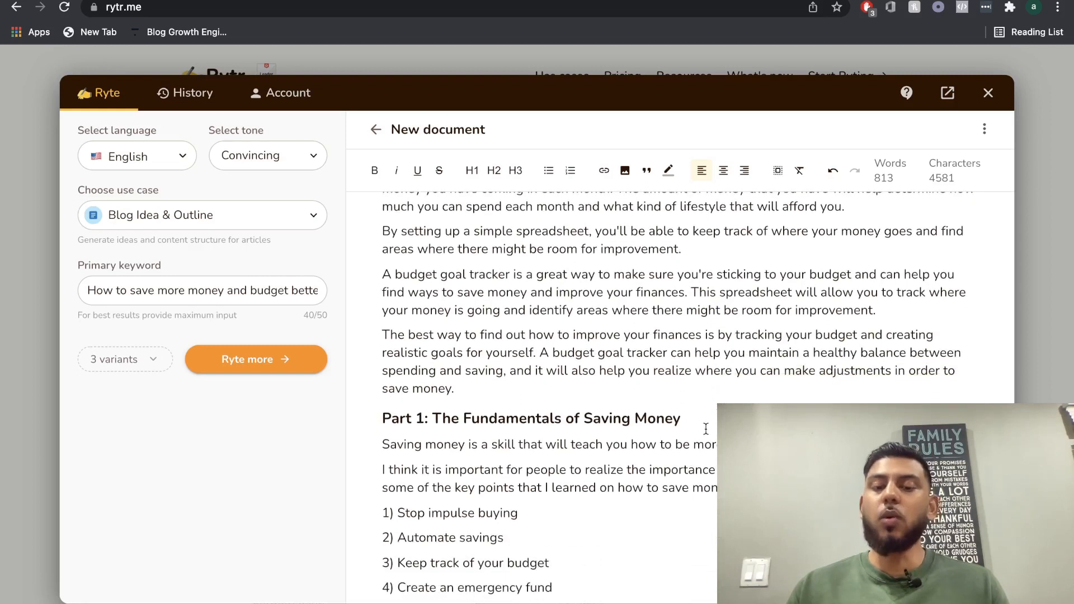
scroll(686, 428, "down", 1)
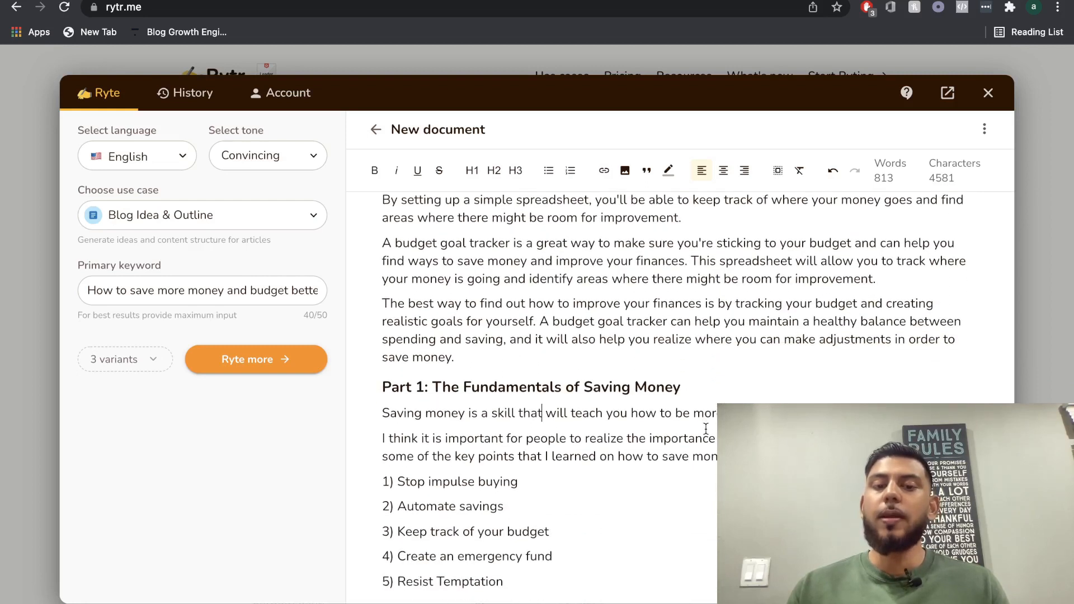
left_click(691, 387)
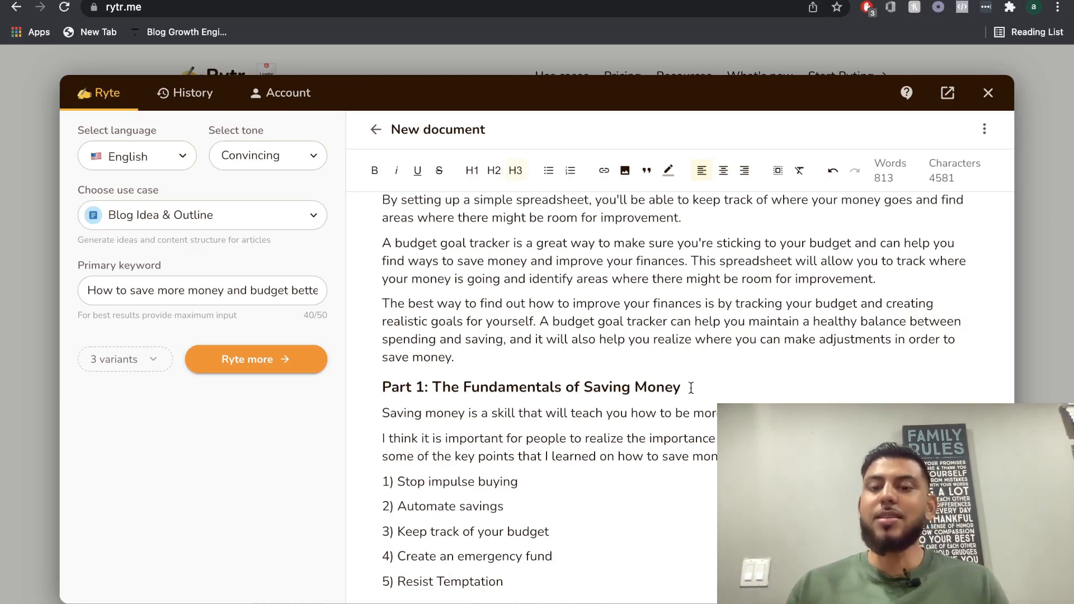
scroll(691, 387, "up", 7)
scroll(718, 400, "down", 1)
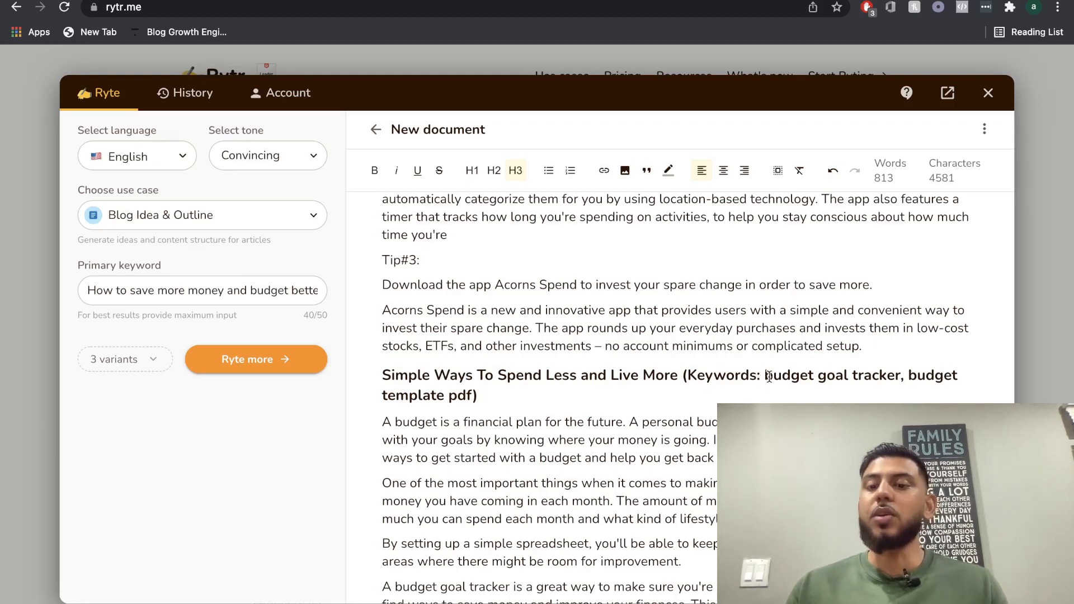
scroll(743, 379, "up", 1)
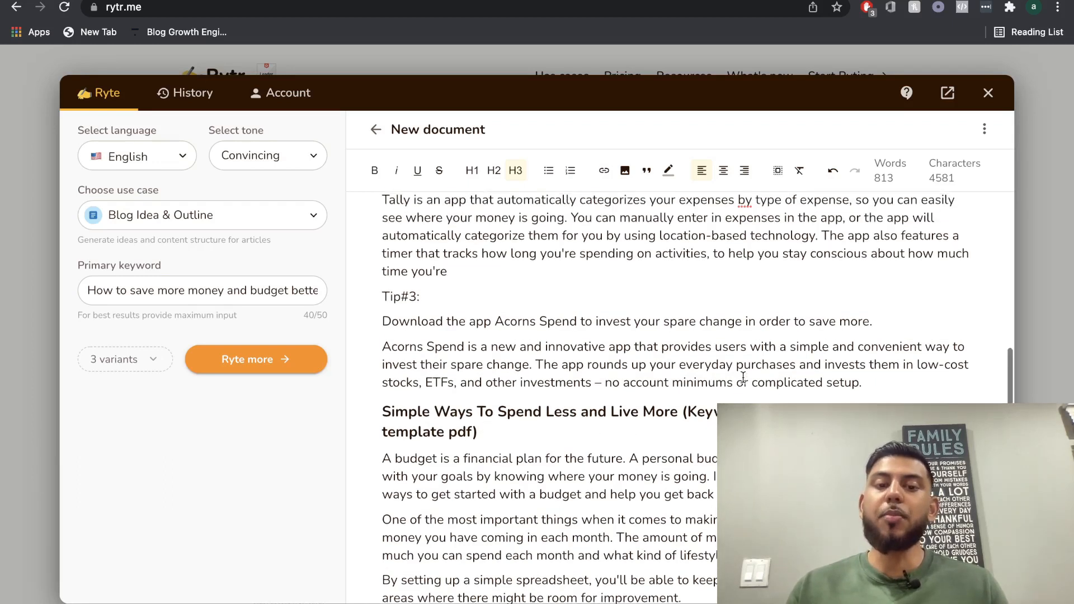
scroll(743, 378, "down", 10)
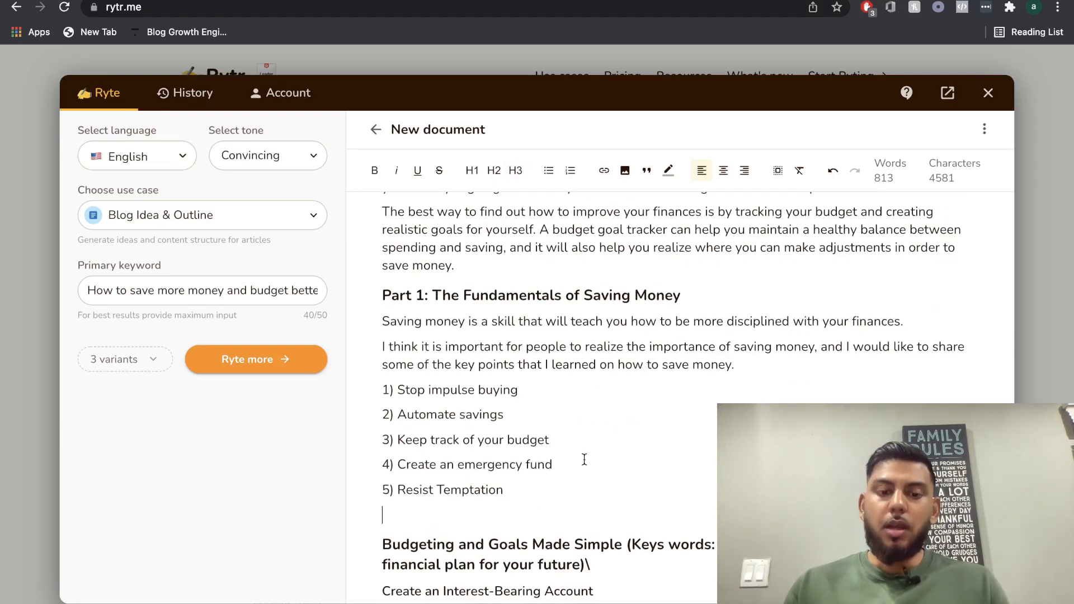
Remove the blank line after "5) Resist Temptation" and generate paragraph text from the heading "Budgeting and Goals Made Simple" with its keywords.
key("BackSpace")
scroll(515, 402, "down", 3)
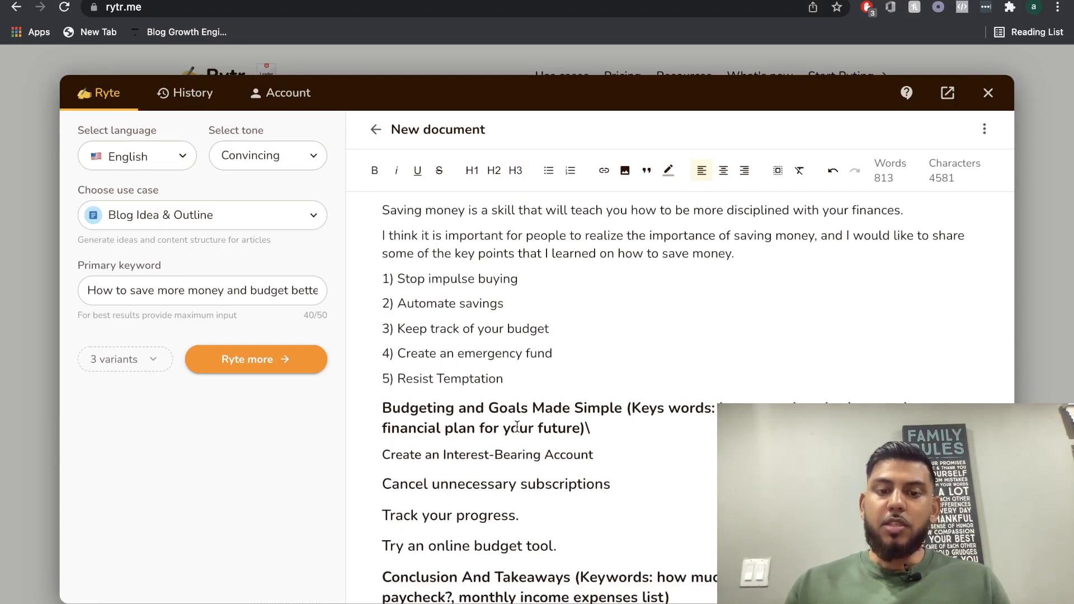
triple_click(526, 426)
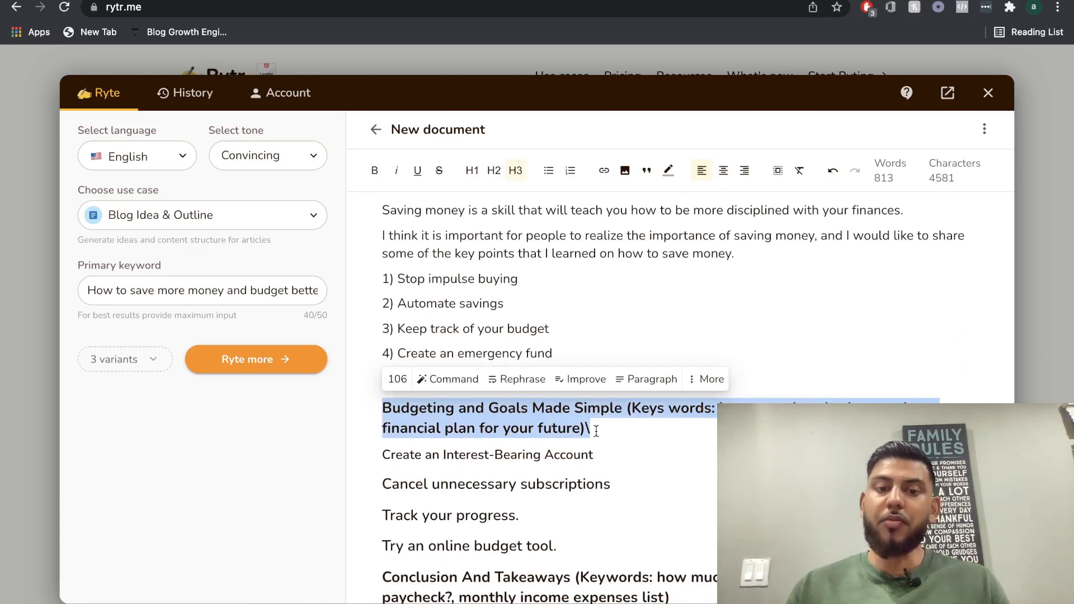
left_click(643, 384)
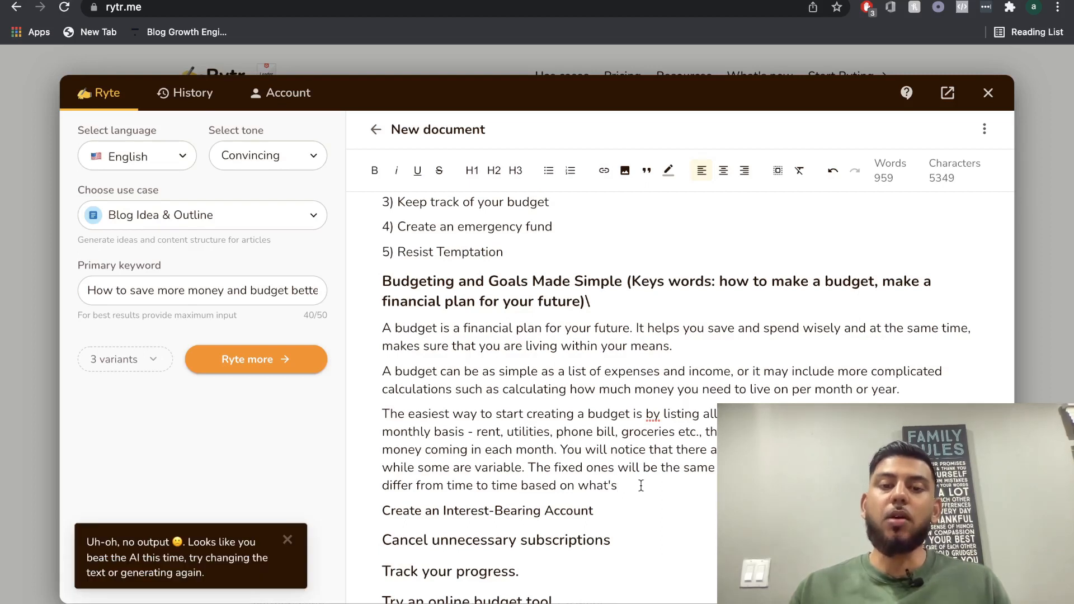
scroll(642, 485, "down", 1)
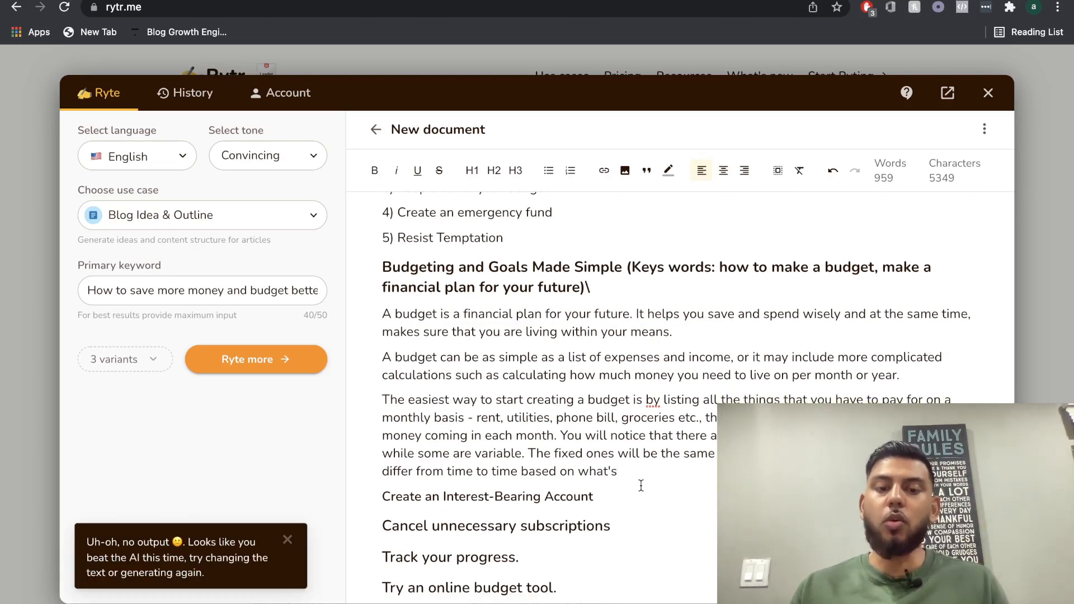
scroll(641, 486, "down", 1)
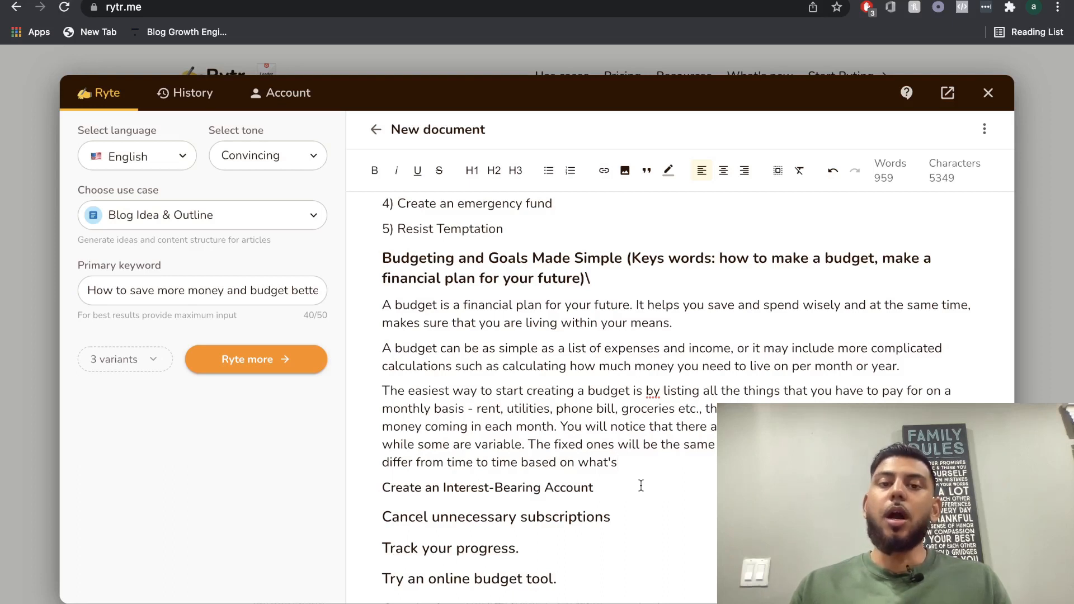
scroll(641, 486, "up", 1)
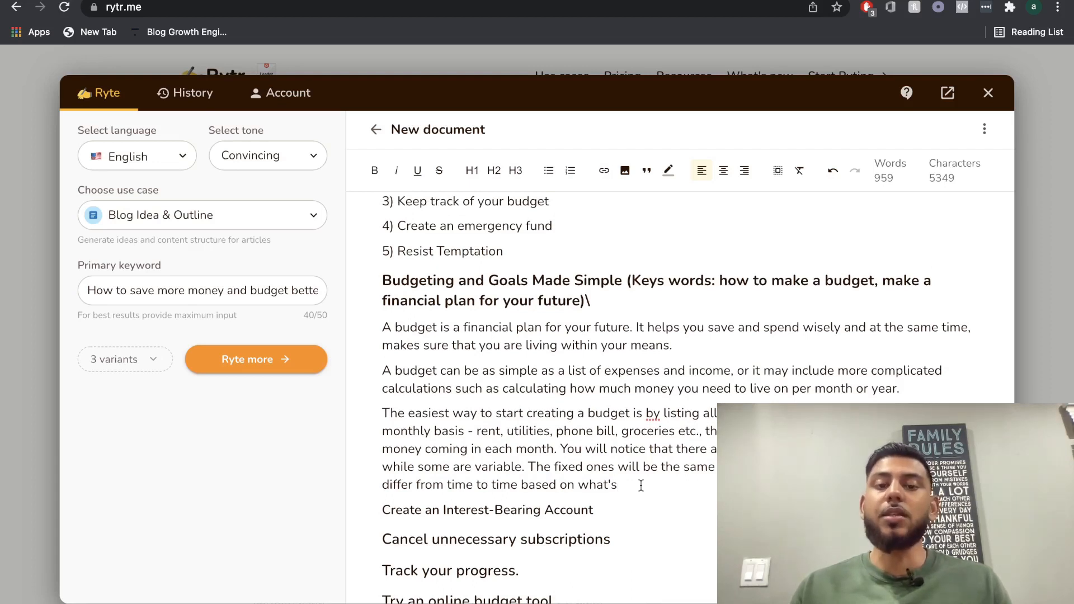
Reword the "Create an Interest-Bearing Account" line as "How to Create an Interest-Bearing Account (Keywords: How to create an interest - bearing account)".
scroll(641, 486, "down", 1)
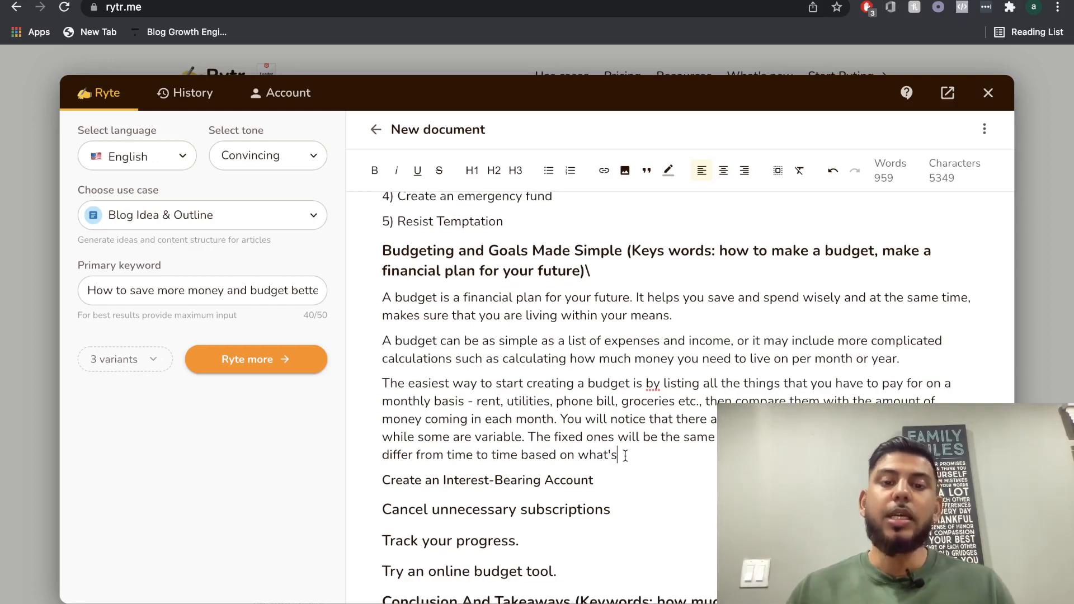
scroll(626, 456, "down", 1)
scroll(625, 456, "down", 2)
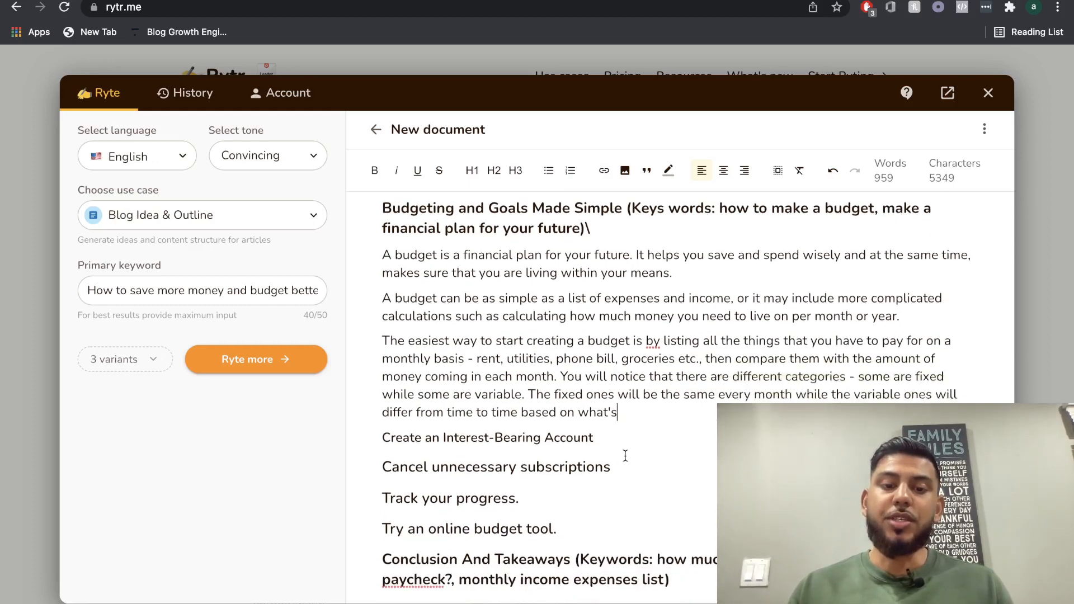
left_click(502, 400)
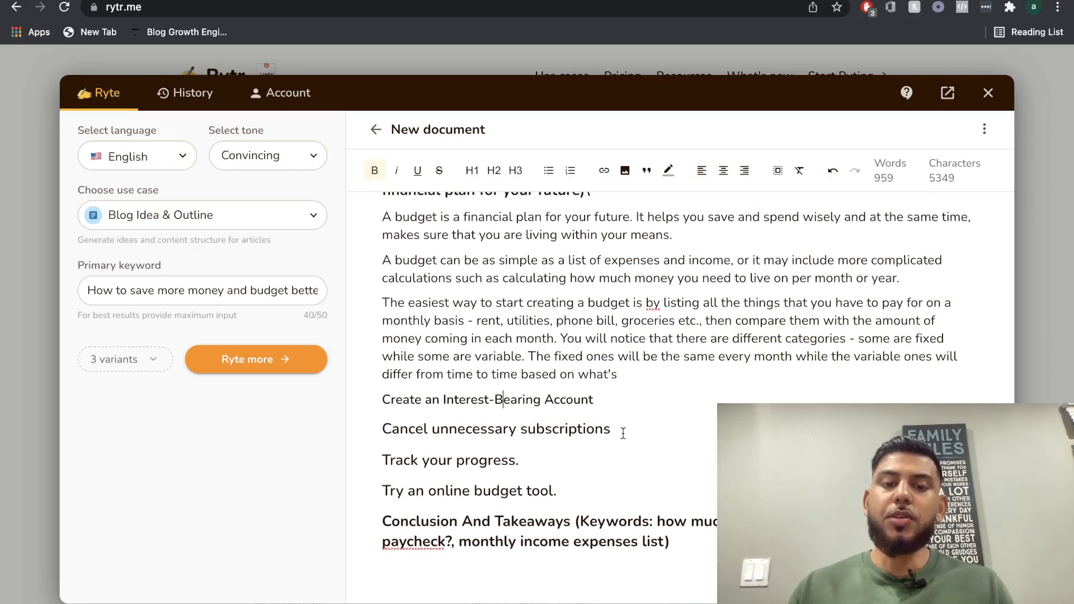
left_click_drag(559, 491, 381, 408)
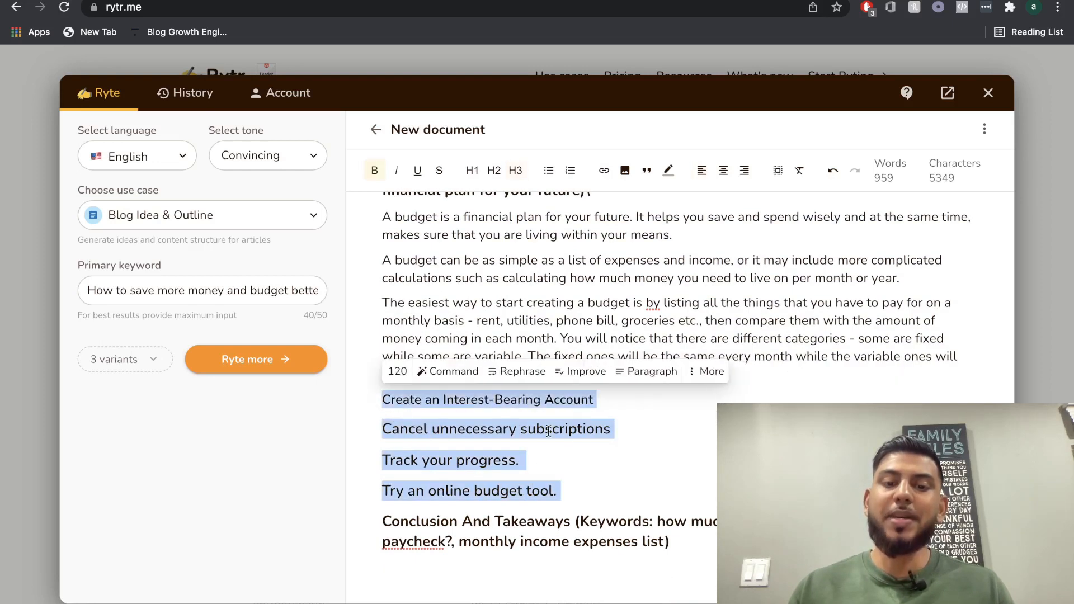
left_click(381, 404)
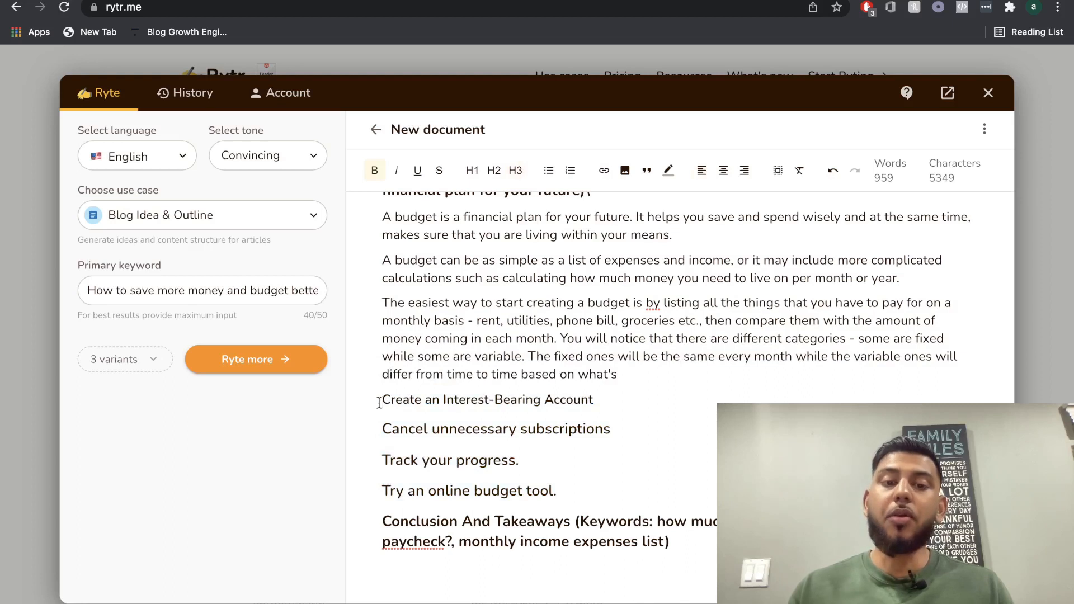
type("How to")
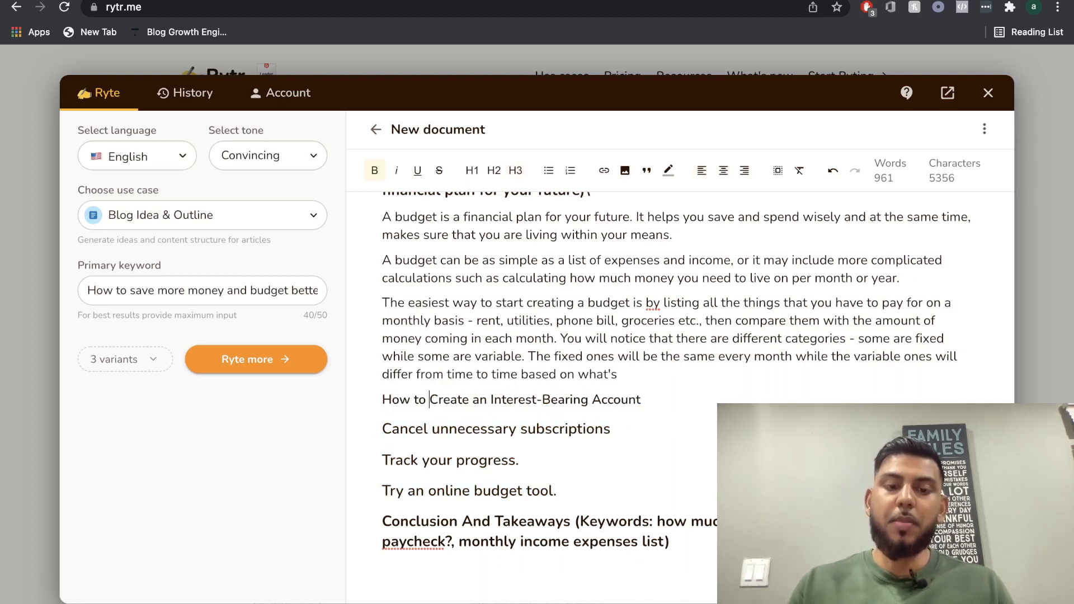
left_click(659, 398)
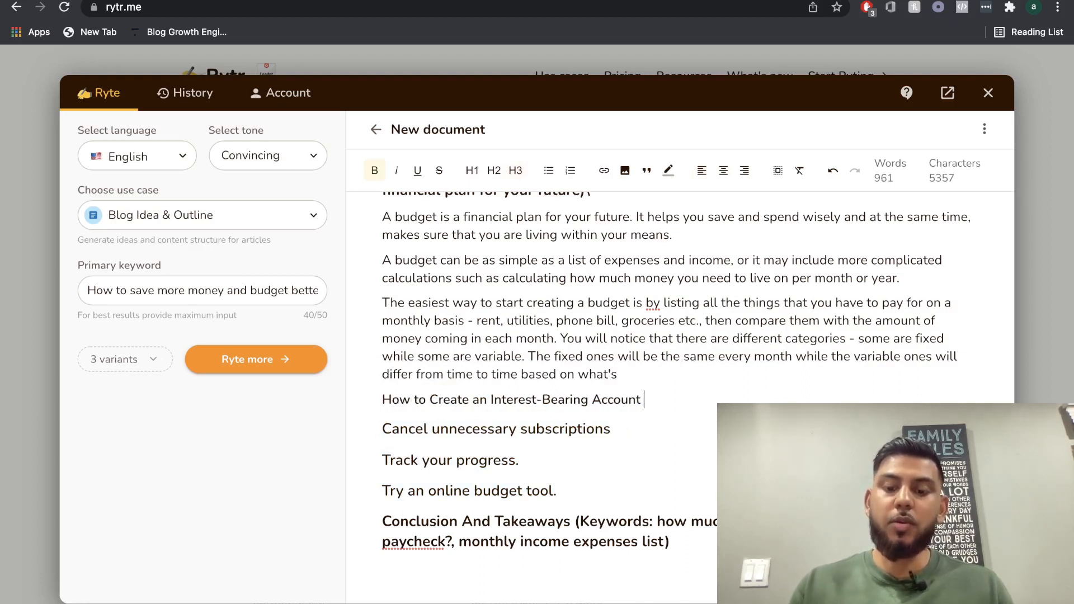
type("(")
scroll(660, 396, "up", 3)
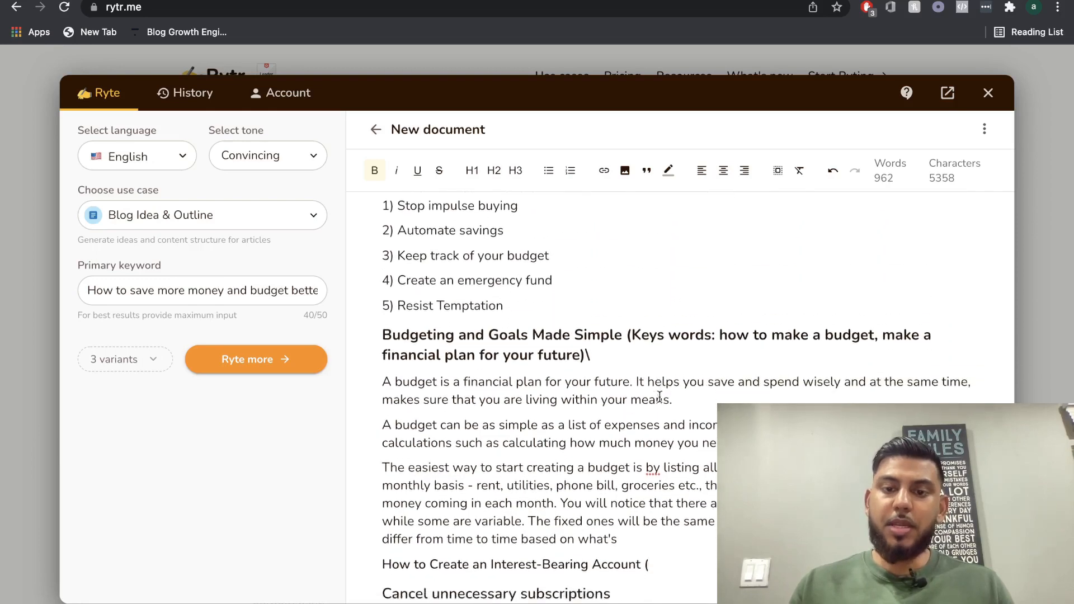
scroll(659, 397, "down", 2)
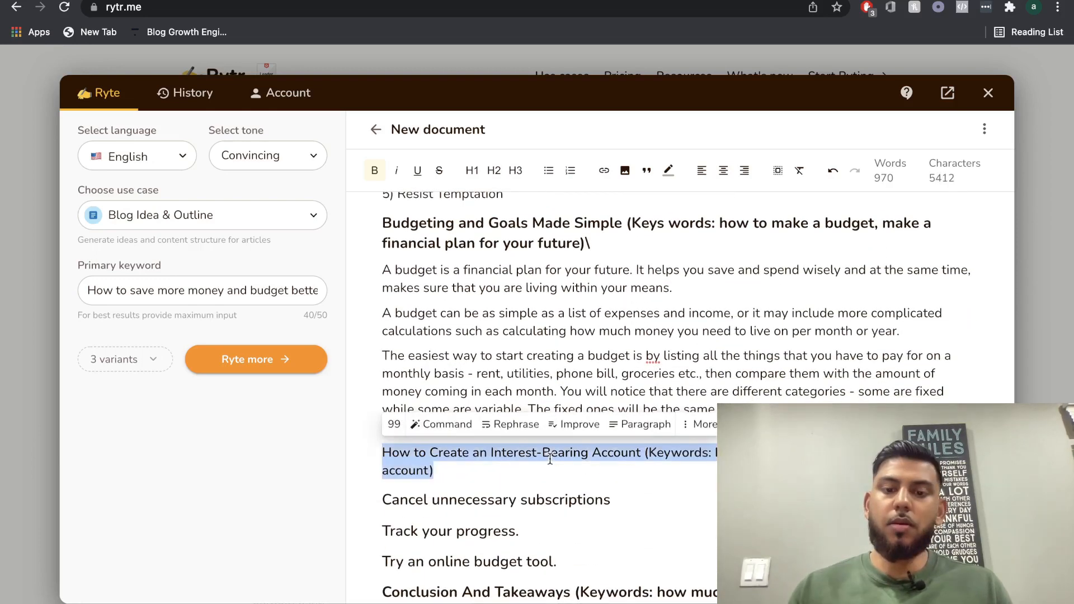
Format the "How to Create an Interest-Bearing Account" line as heading level 2 and check the heading level of "Budgeting and Goals Made Simple".
left_click(621, 452)
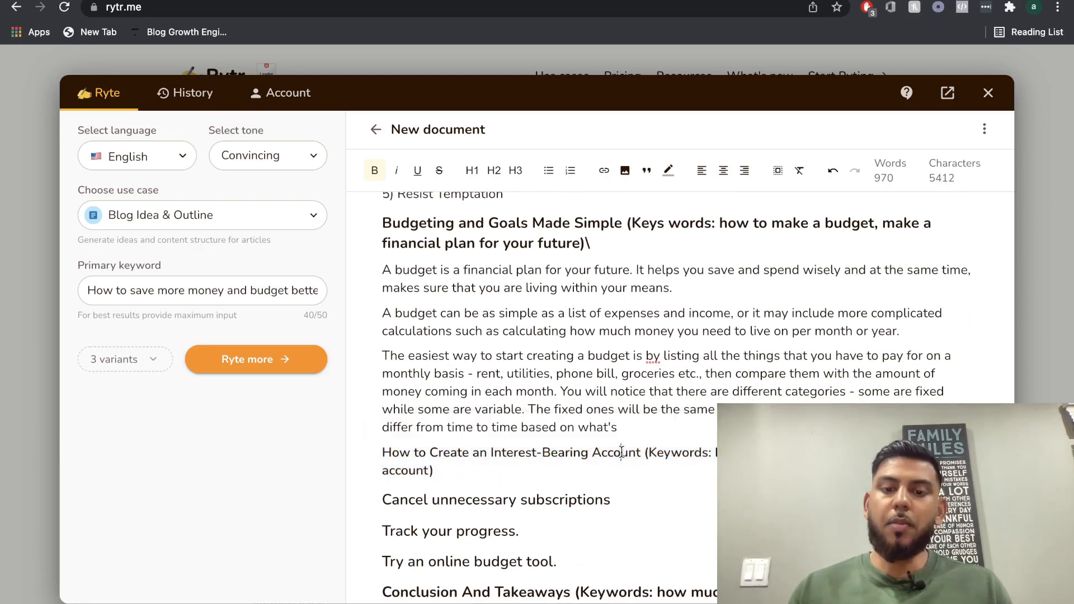
left_click_drag(641, 452, 380, 456)
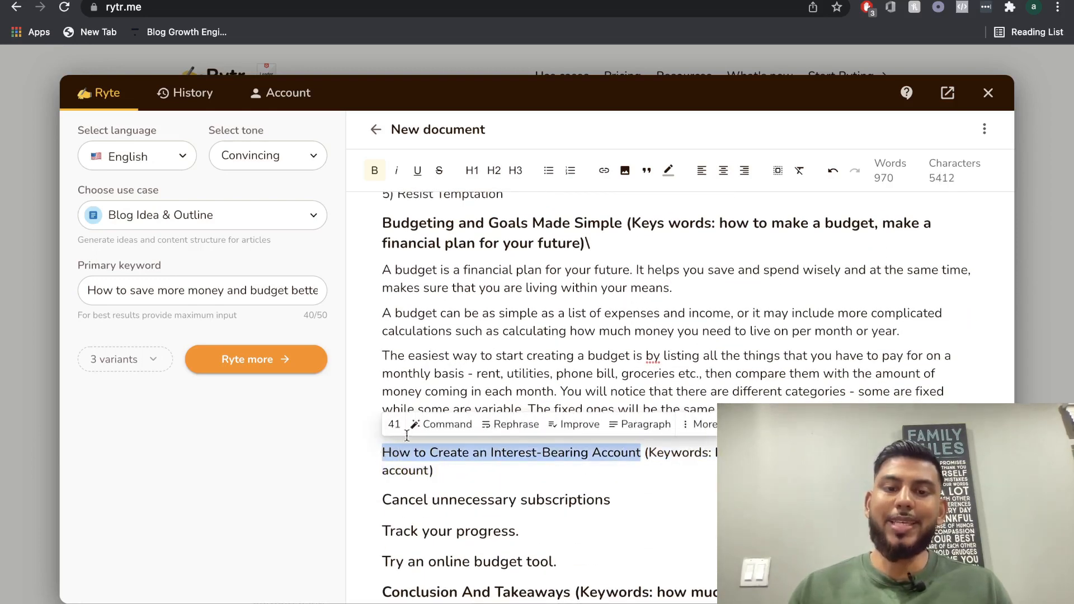
left_click(492, 173)
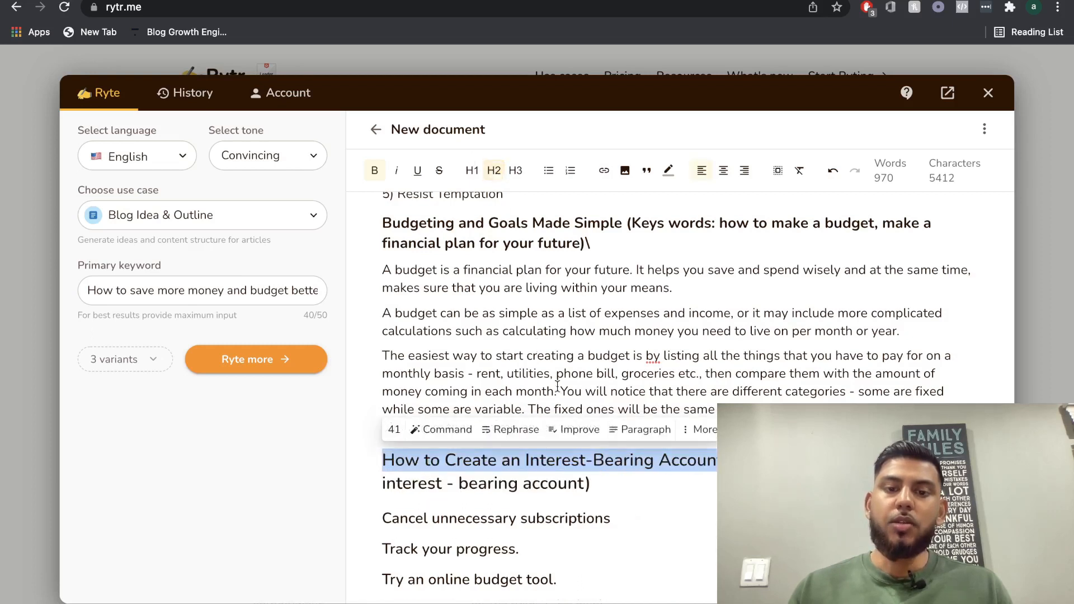
scroll(567, 406, "up", 1)
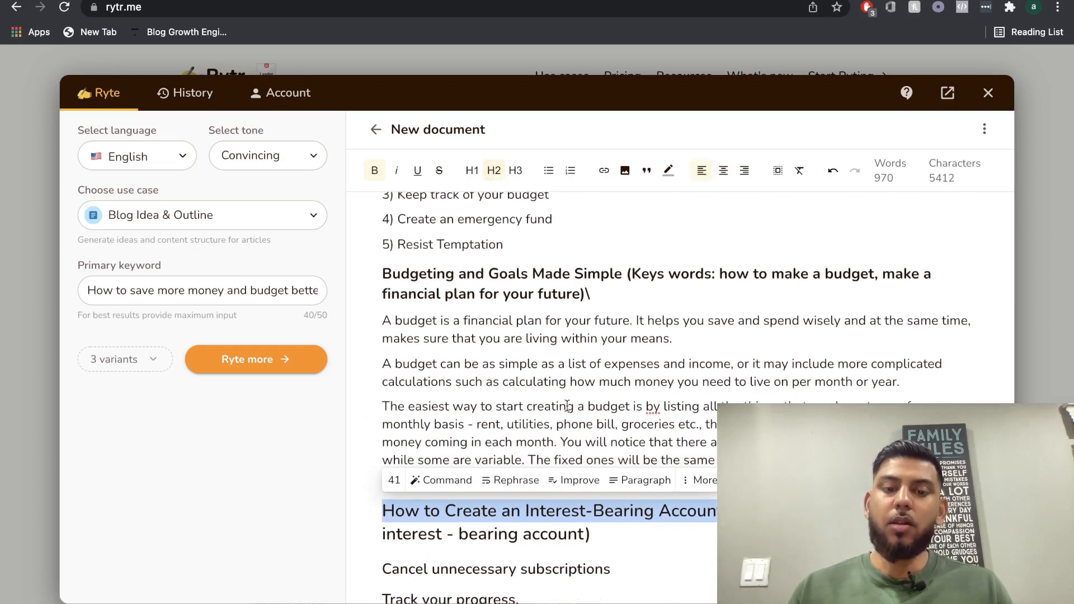
scroll(571, 520, "down", 1)
left_click(582, 505)
scroll(588, 501, "up", 3)
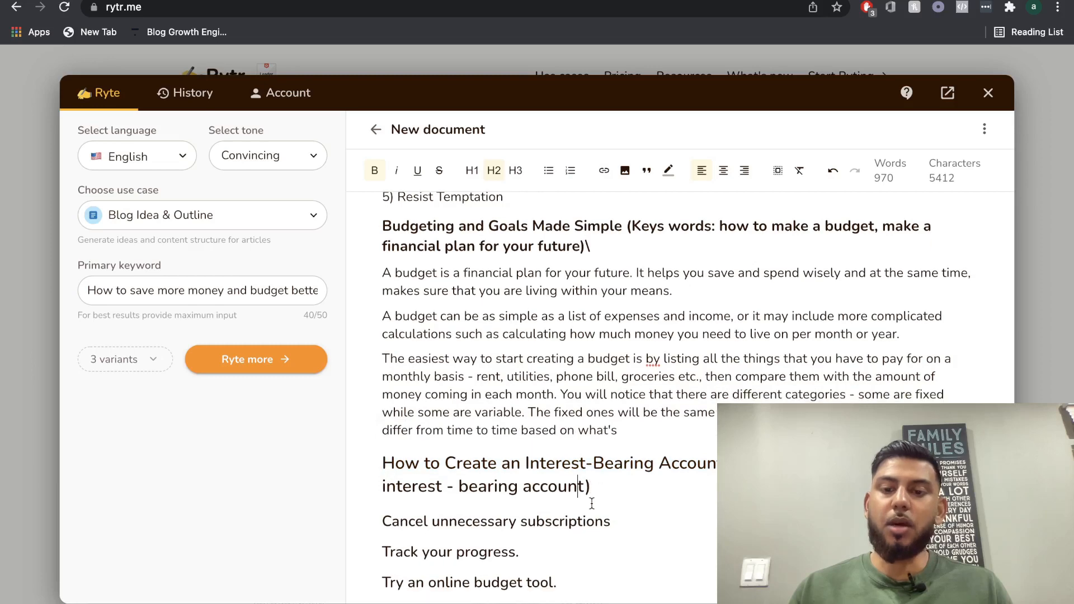
left_click(545, 292)
triple_click(545, 292)
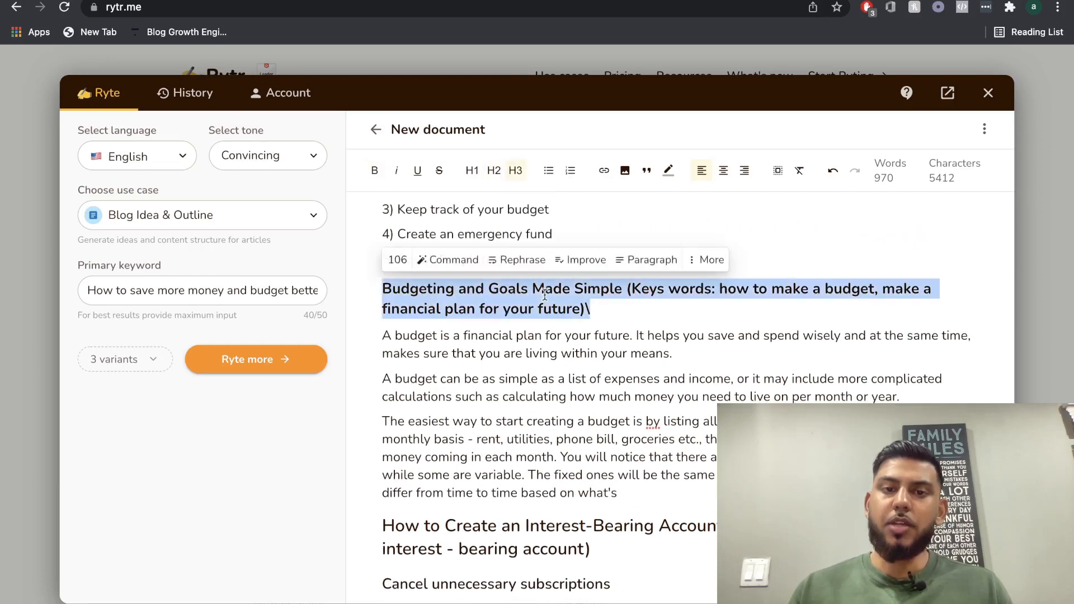
scroll(567, 392, "down", 3)
Format the whole "How to Create an Interest-Bearing Account" line as heading level 3 and generate paragraph text from it.
triple_click(567, 424)
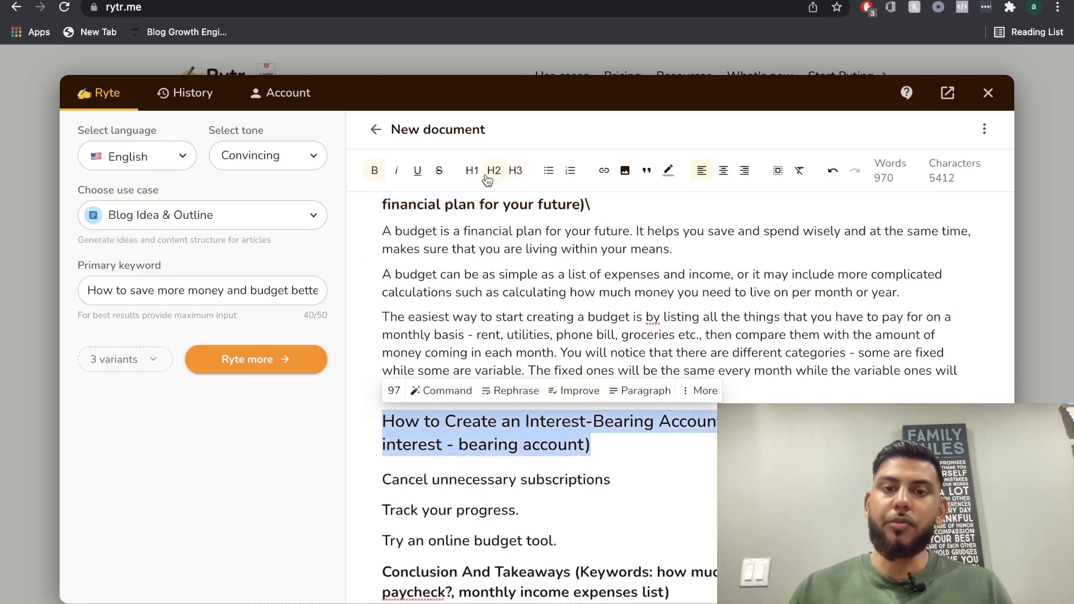
left_click(515, 170)
scroll(544, 397, "down", 1)
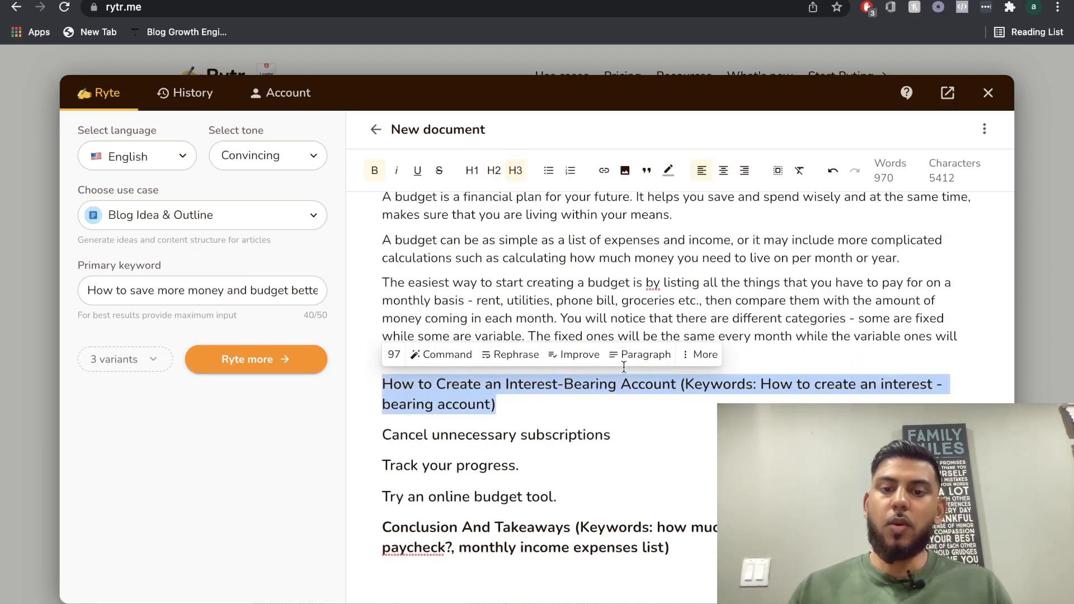
left_click(643, 355)
scroll(650, 382, "down", 1)
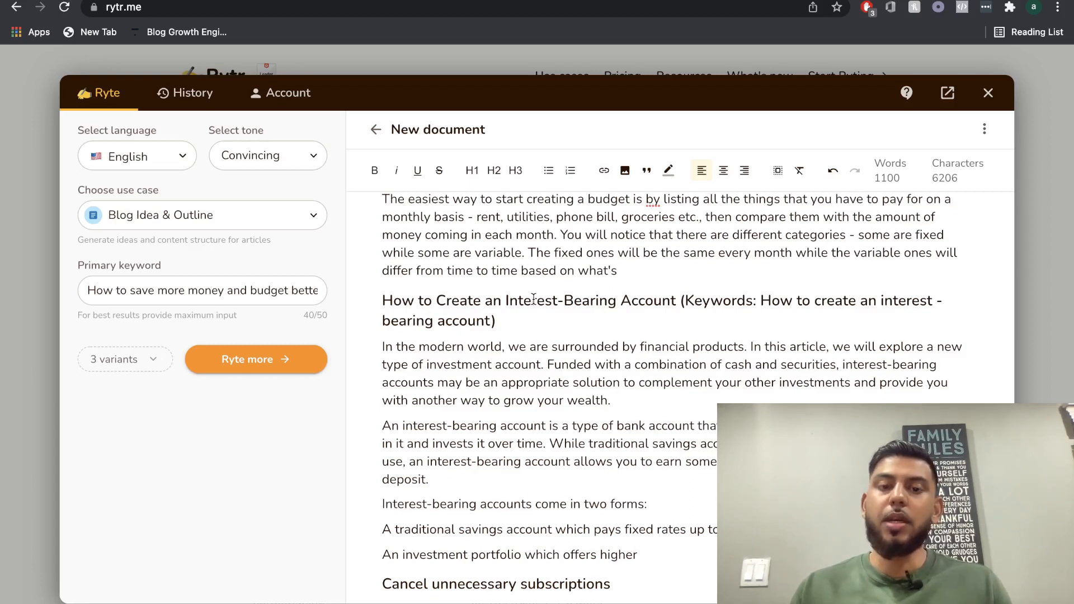
Review the generated text on interest-bearing accounts against its heading and keywords, down to the two account forms.
scroll(542, 344, "down", 1)
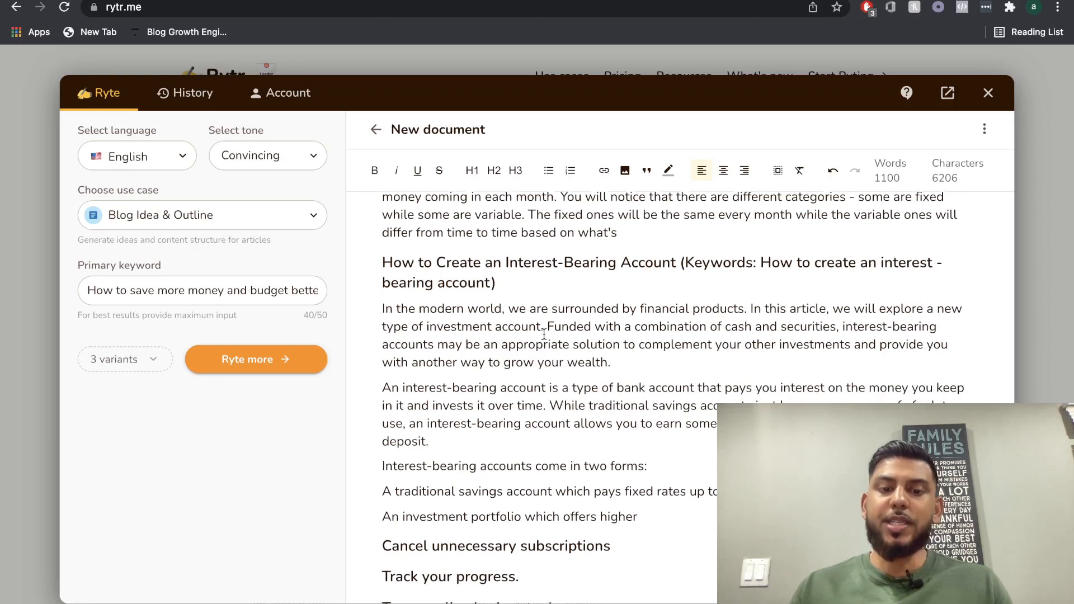
scroll(544, 334, "down", 1)
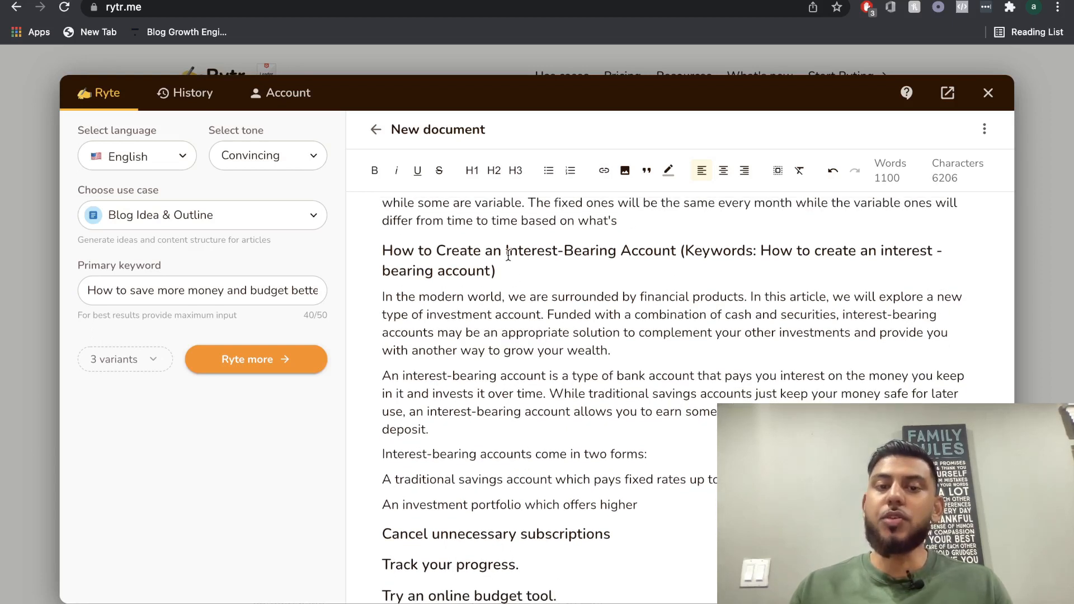
triple_click(527, 252)
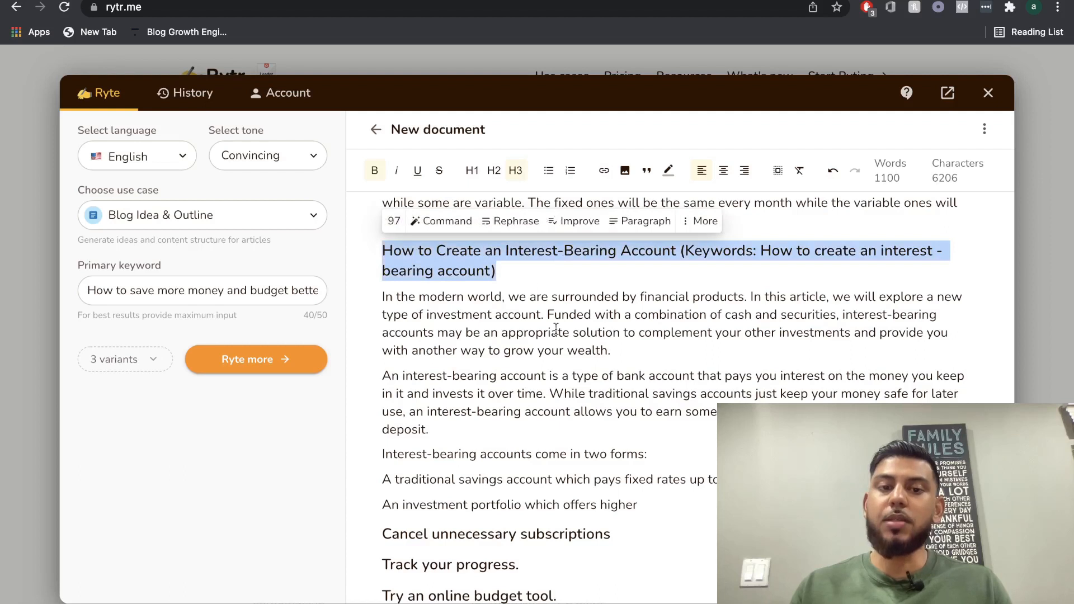
left_click(827, 294)
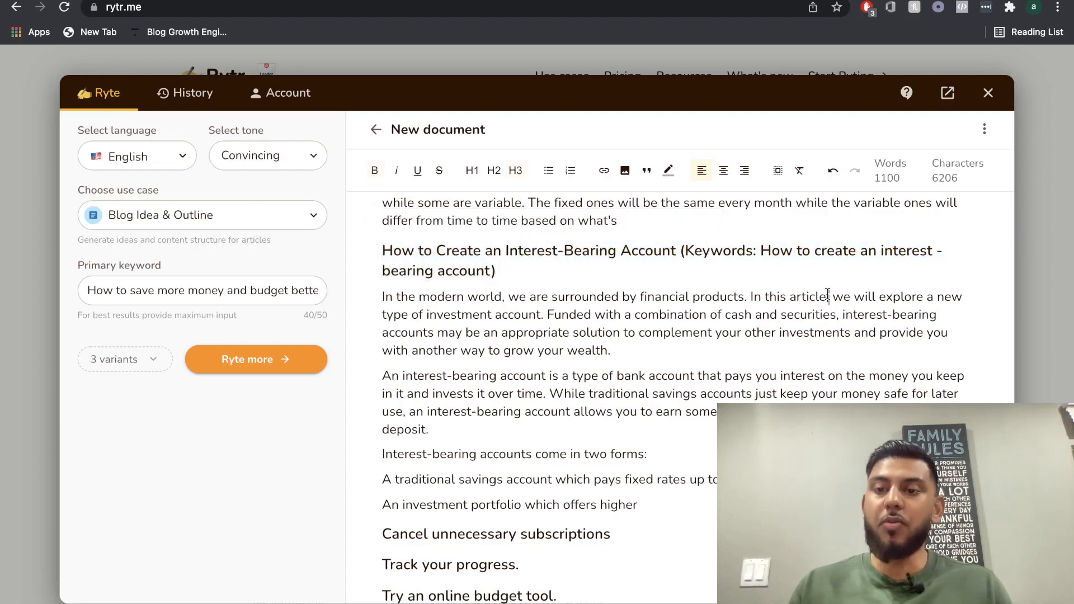
scroll(721, 347, "down", 1)
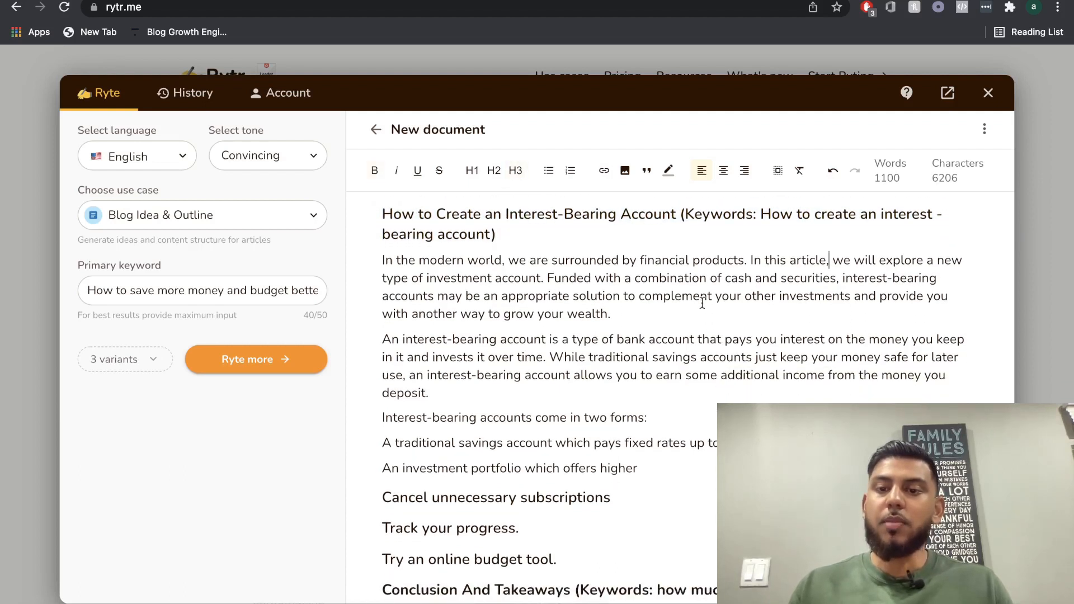
scroll(702, 302, "up", 1)
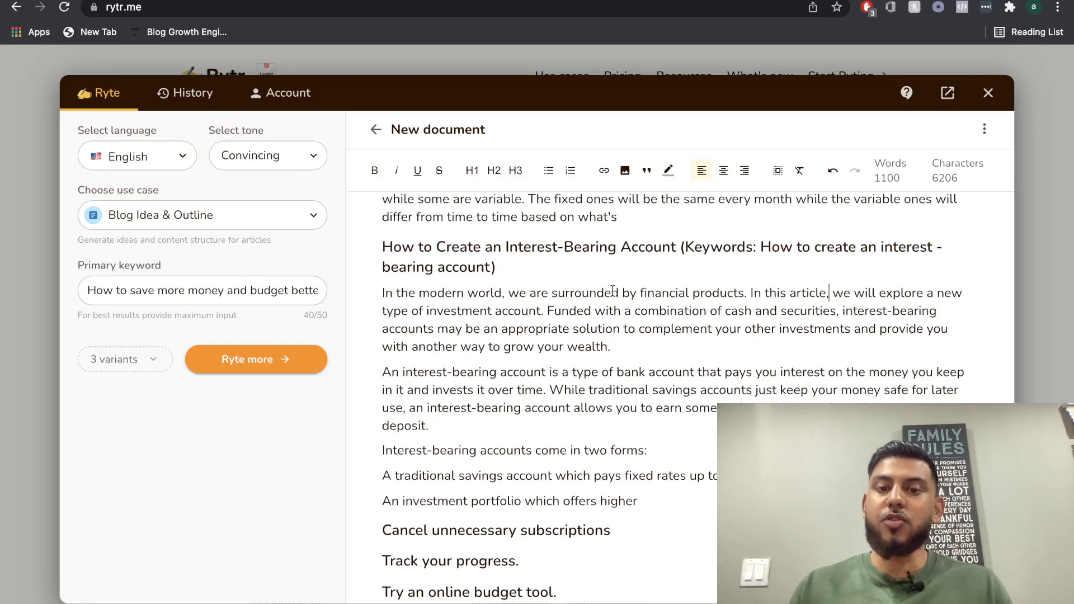
scroll(612, 288, "down", 1)
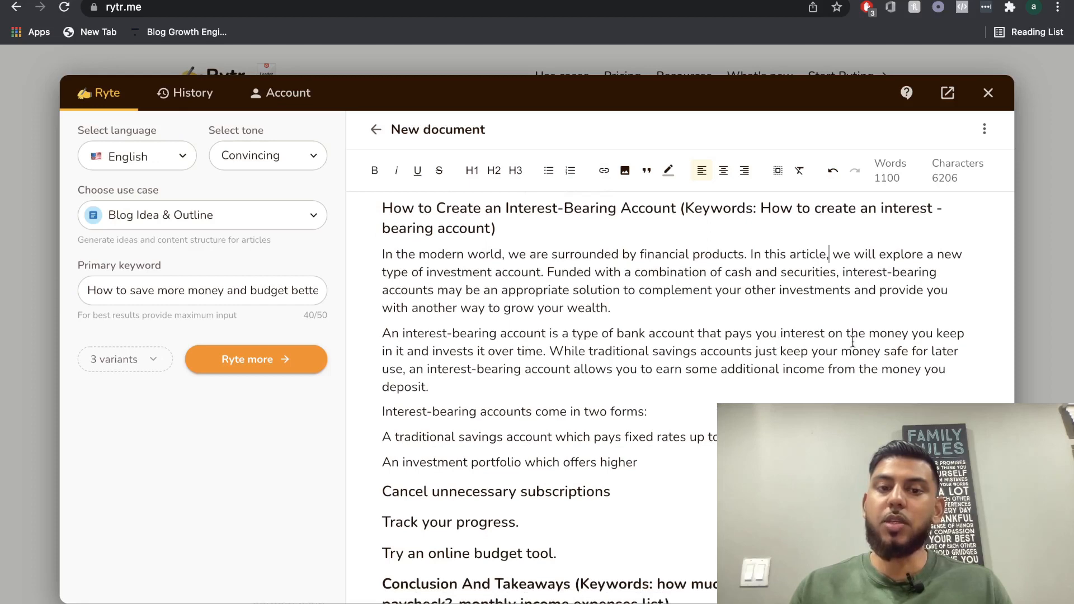
scroll(651, 382, "down", 2)
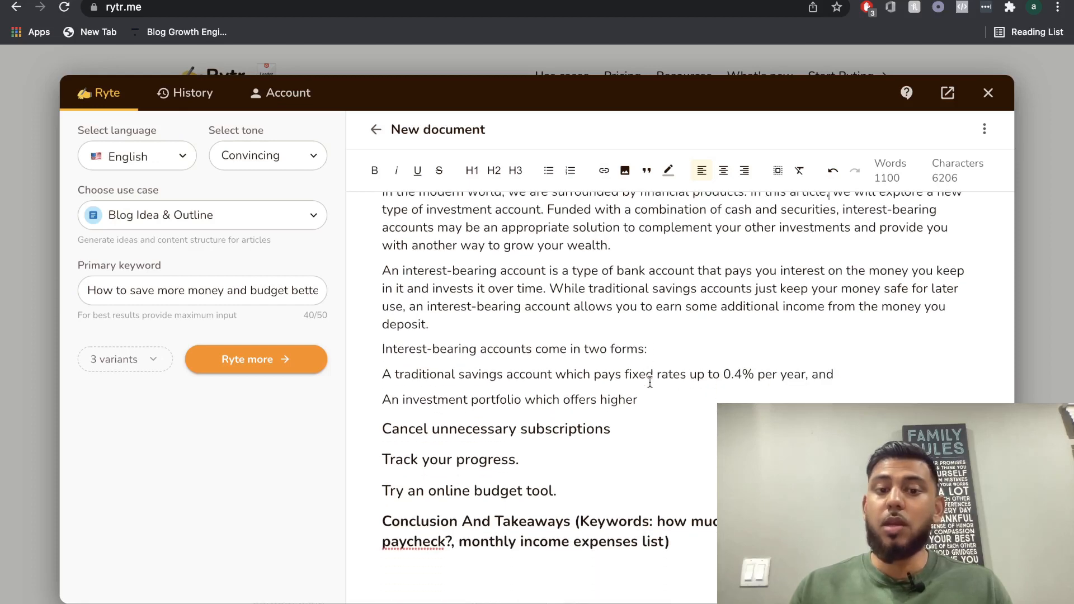
Add the level 3 heading "Types Of interest bearing accounts (keywords: types of interest bearing accounts, savings and investment)" above the two-forms line.
left_click_drag(669, 392, 383, 374)
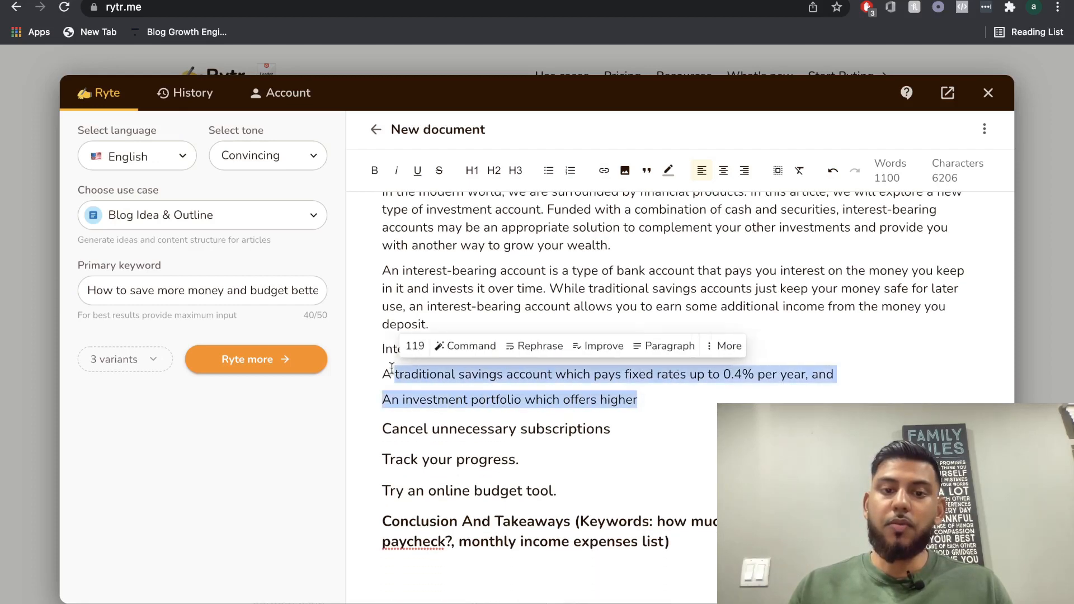
key("ctrl+z")
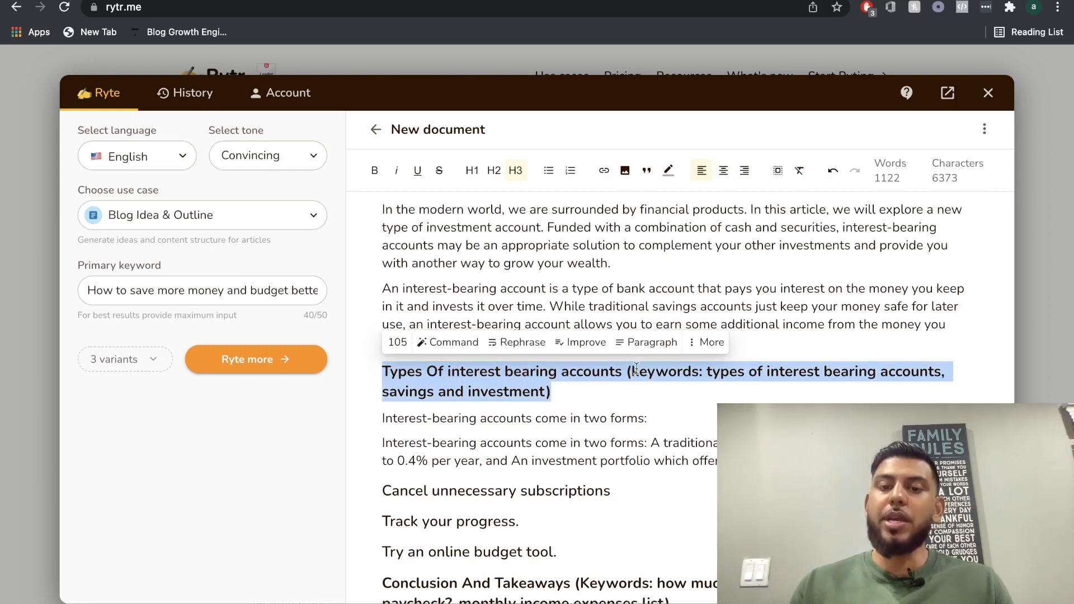
Generate paragraph text from the "Types Of interest bearing accounts" heading, and a further paragraph from the sentence produced under it.
left_click(649, 343)
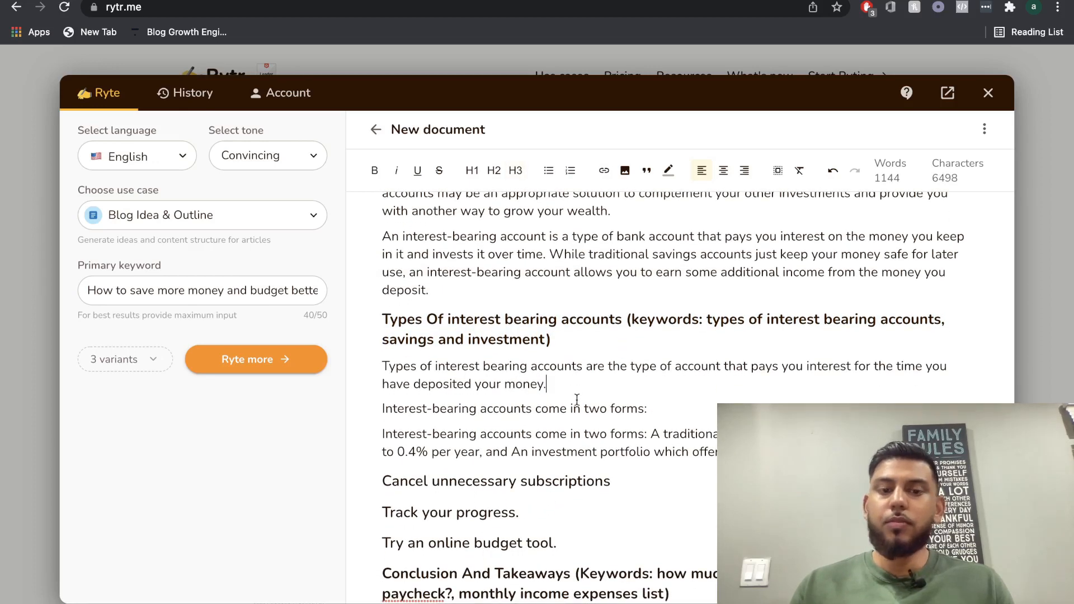
triple_click(526, 379)
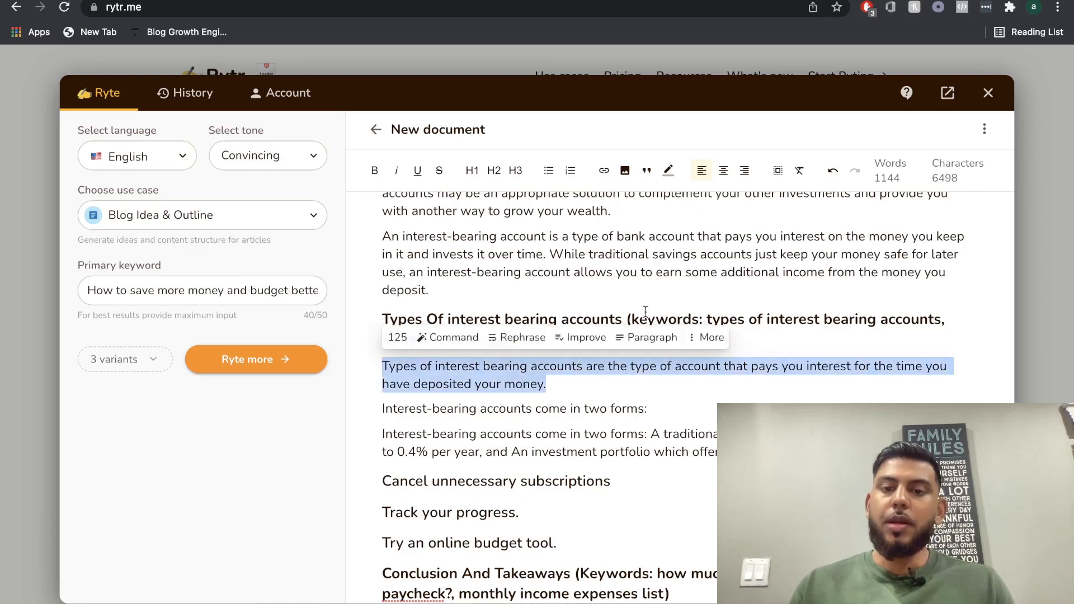
left_click(644, 337)
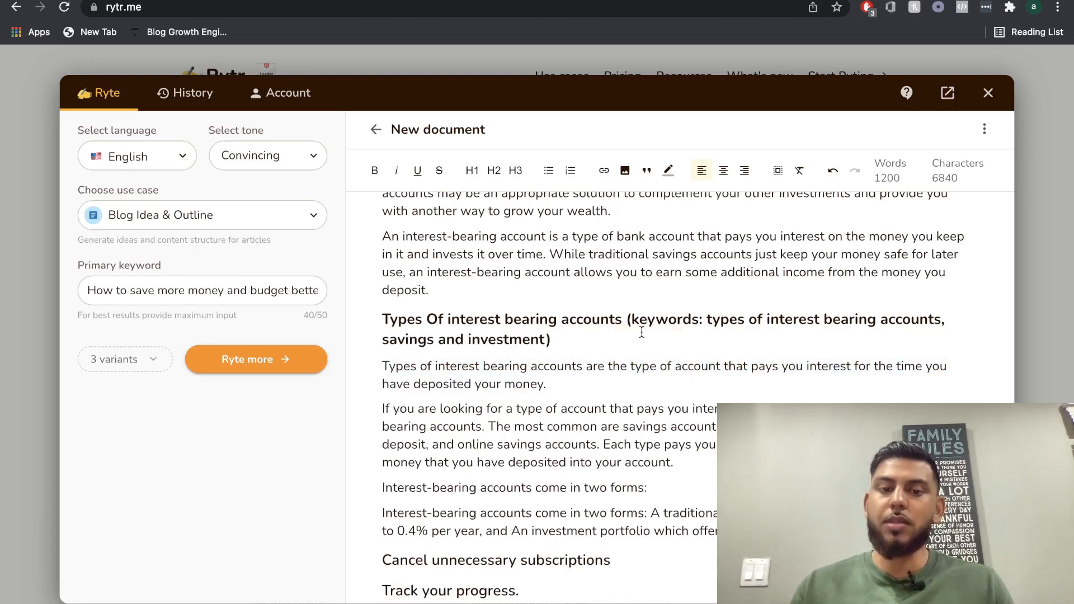
Delete the two leftover "Interest-bearing accounts come in two forms" lines above "Cancel unnecessary subscriptions".
scroll(641, 332, "down", 2)
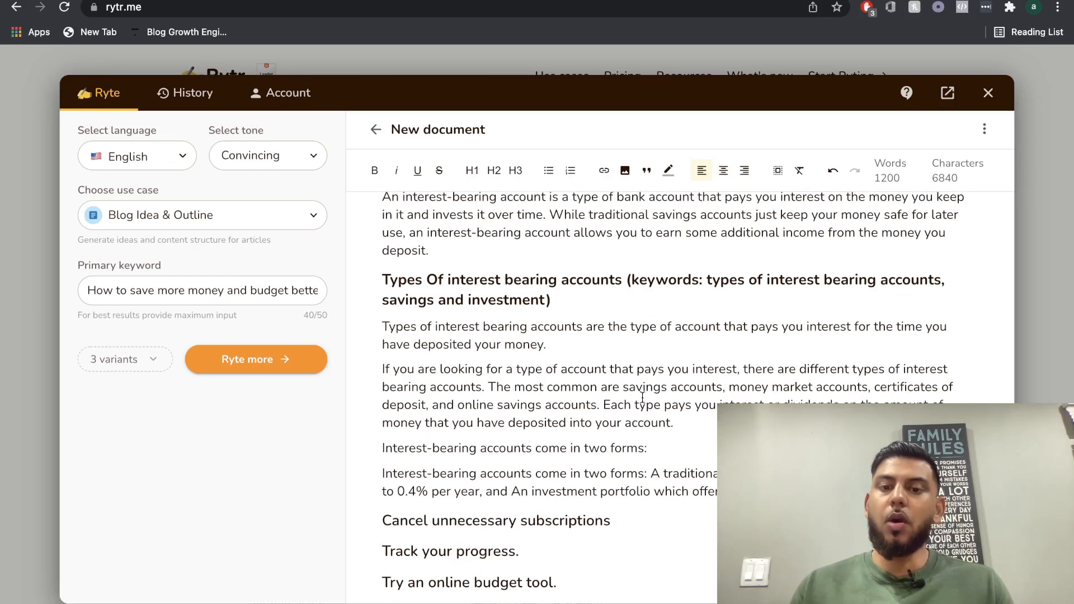
scroll(642, 397, "down", 1)
scroll(467, 365, "down", 1)
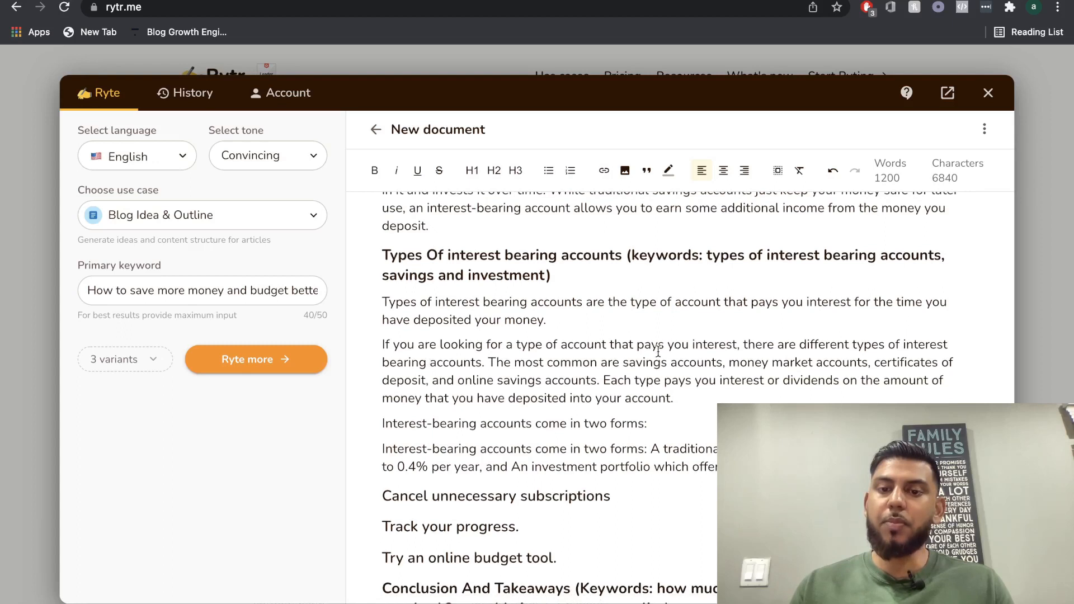
scroll(649, 373, "down", 1)
scroll(649, 373, "down", 3)
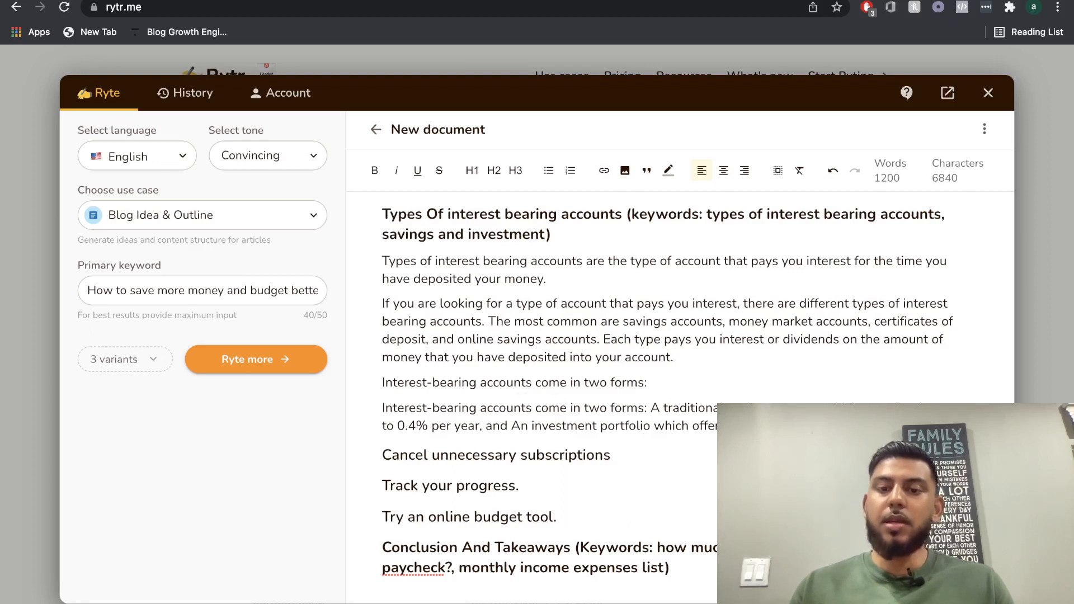
left_click_drag(890, 426, 383, 385)
key("BackSpace")
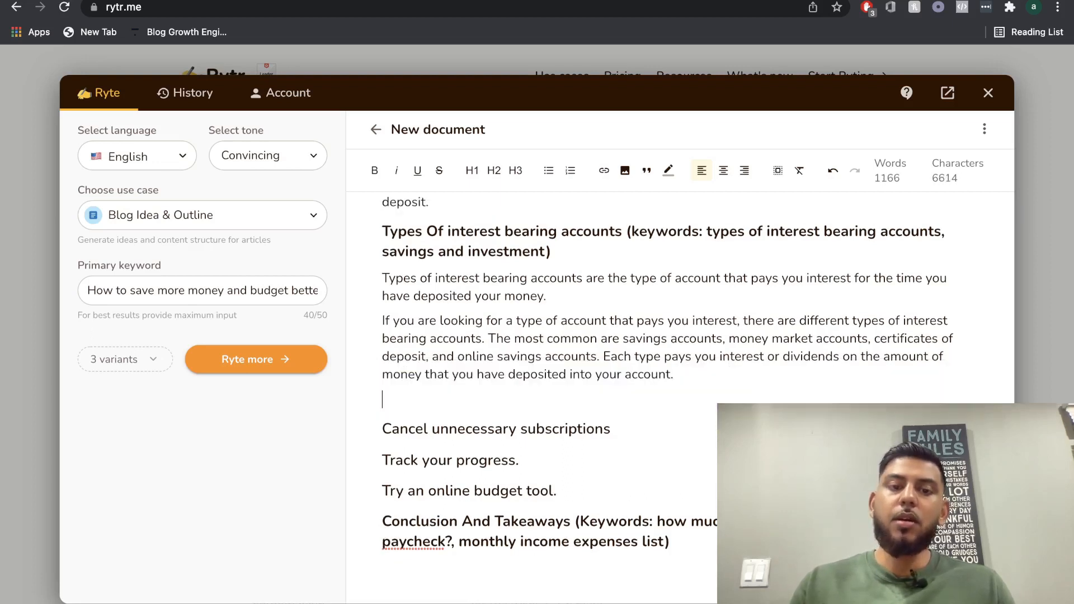
Generate a further paragraph from the sentences starting "The most common are savings accounts" under the "Types Of interest bearing accounts" heading.
triple_click(472, 338)
left_click(599, 371)
left_click(492, 338)
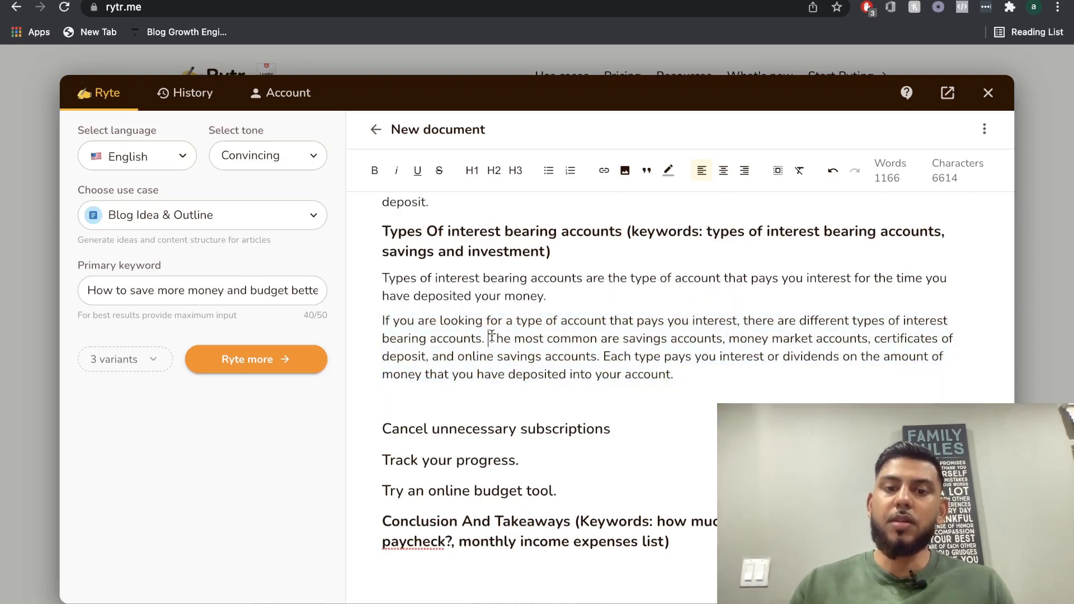
left_click_drag(491, 338, 674, 374)
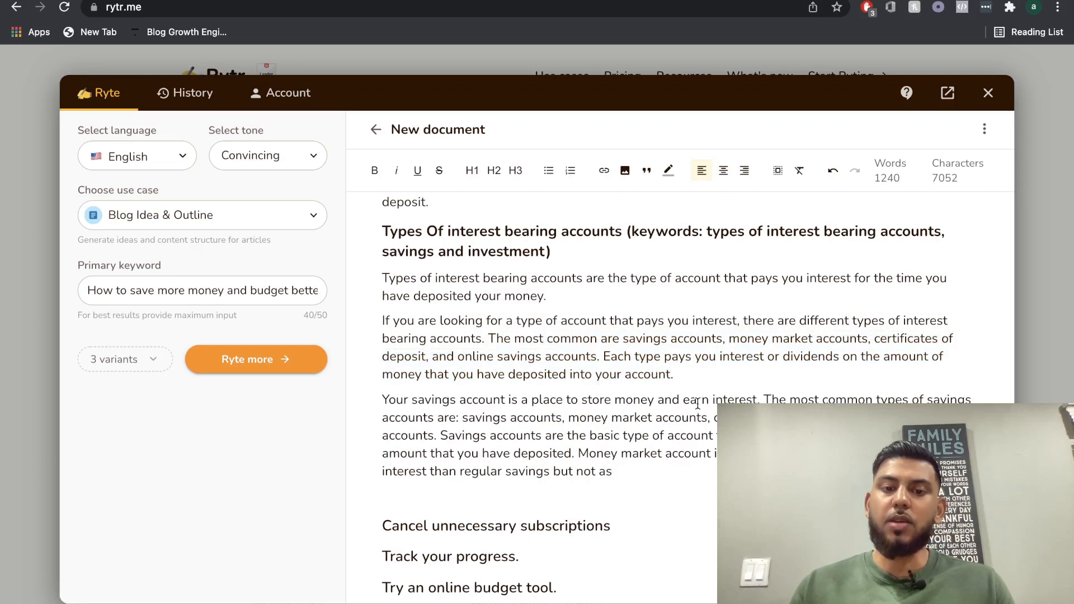
Generate a paragraph from the cut-off "Money market account" sentence, and more text from the passage starting "These accounts can also be accessible" in the result.
scroll(693, 404, "down", 1)
left_click_drag(629, 409, 630, 415)
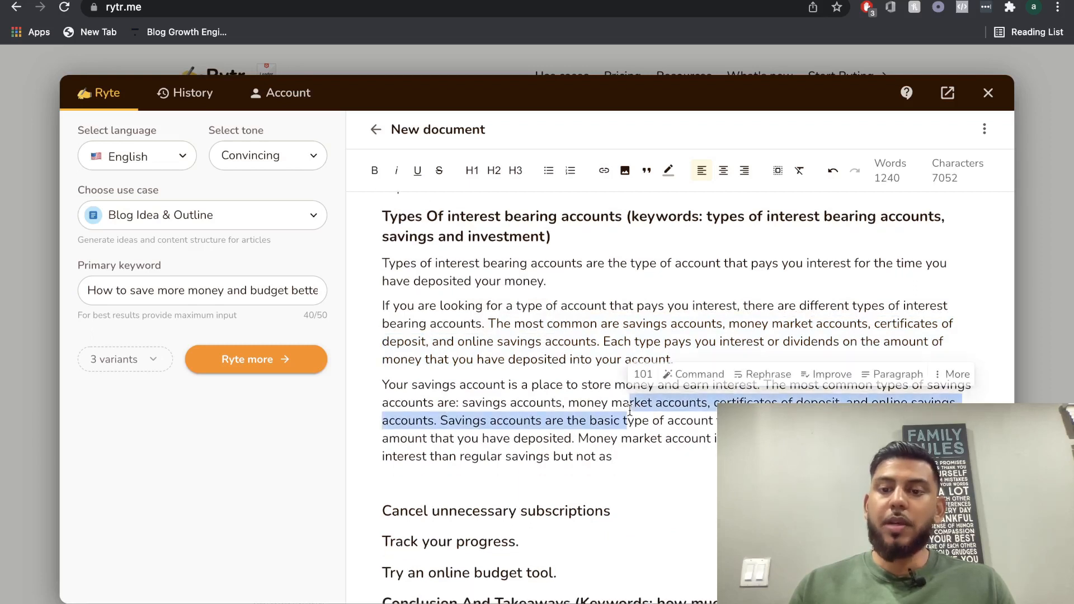
triple_click(630, 414)
left_click(631, 415)
left_click_drag(580, 438, 613, 457)
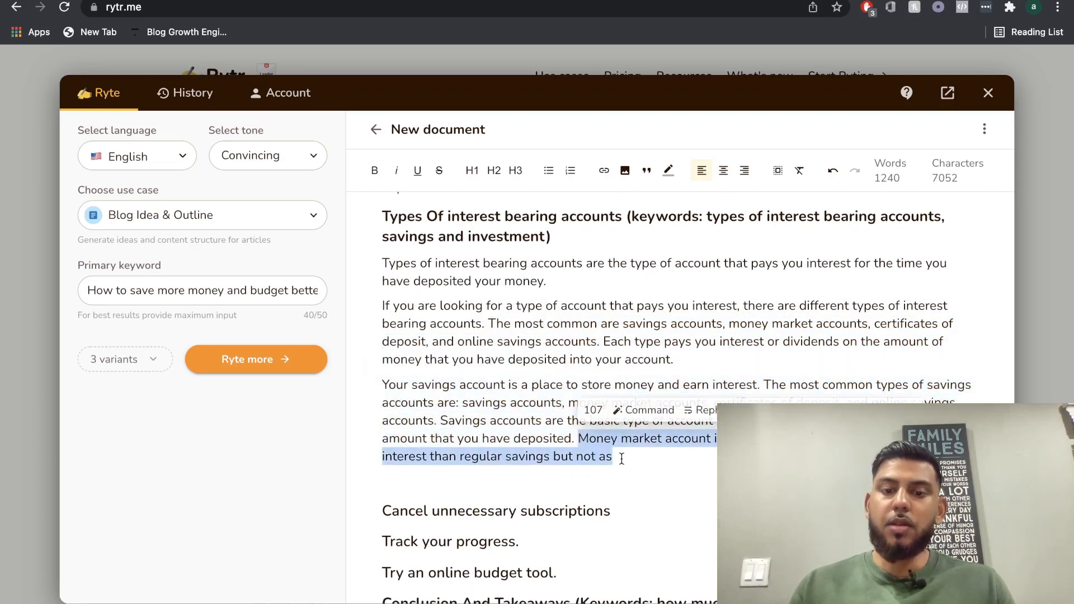
scroll(743, 314, "down", 2)
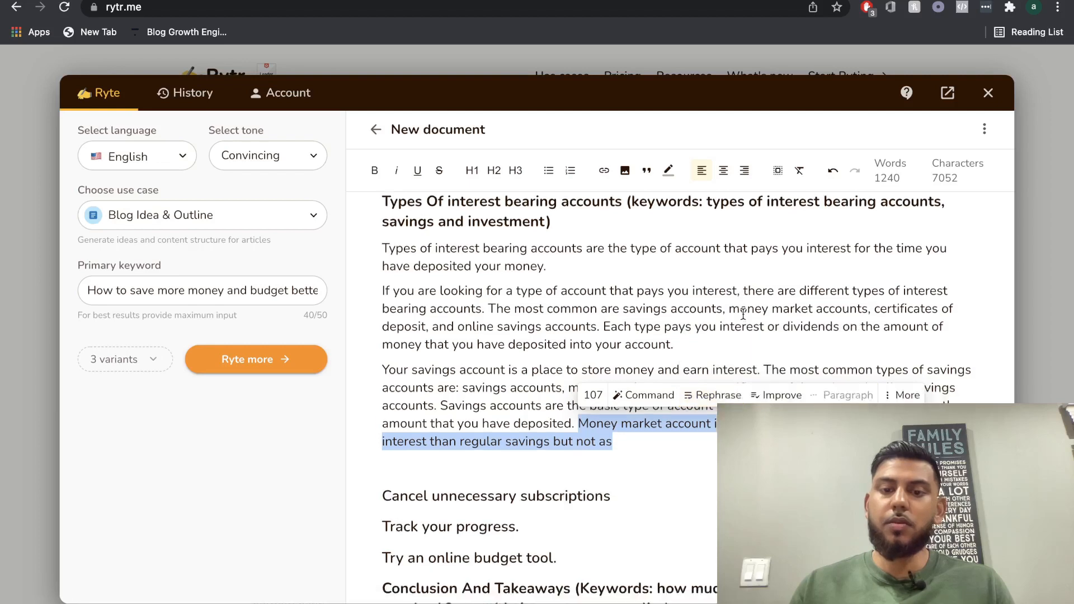
left_click_drag(531, 439, 628, 468)
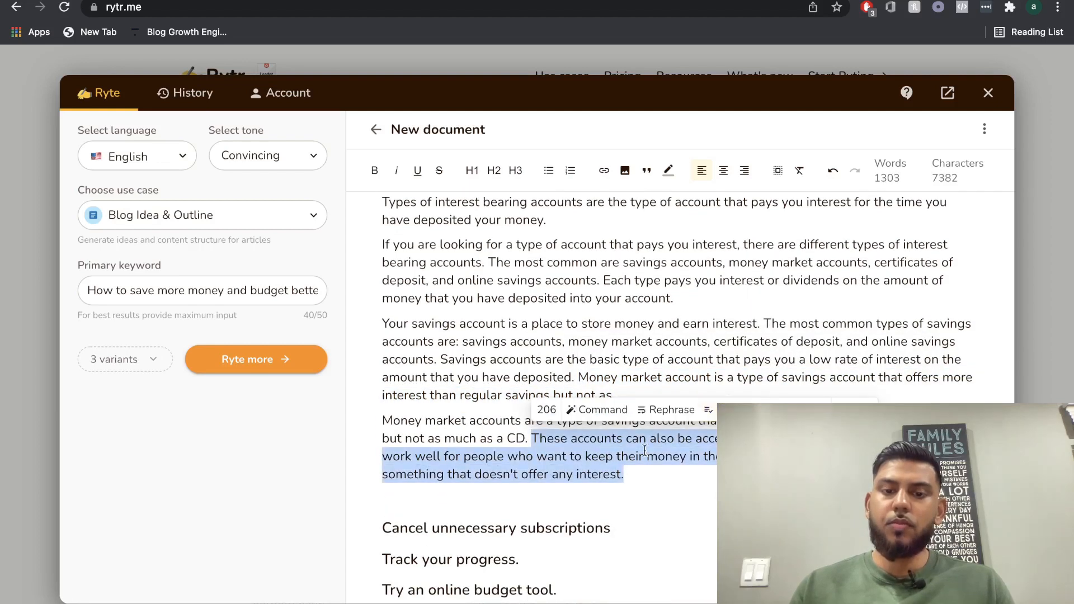
scroll(562, 412, "up", 3)
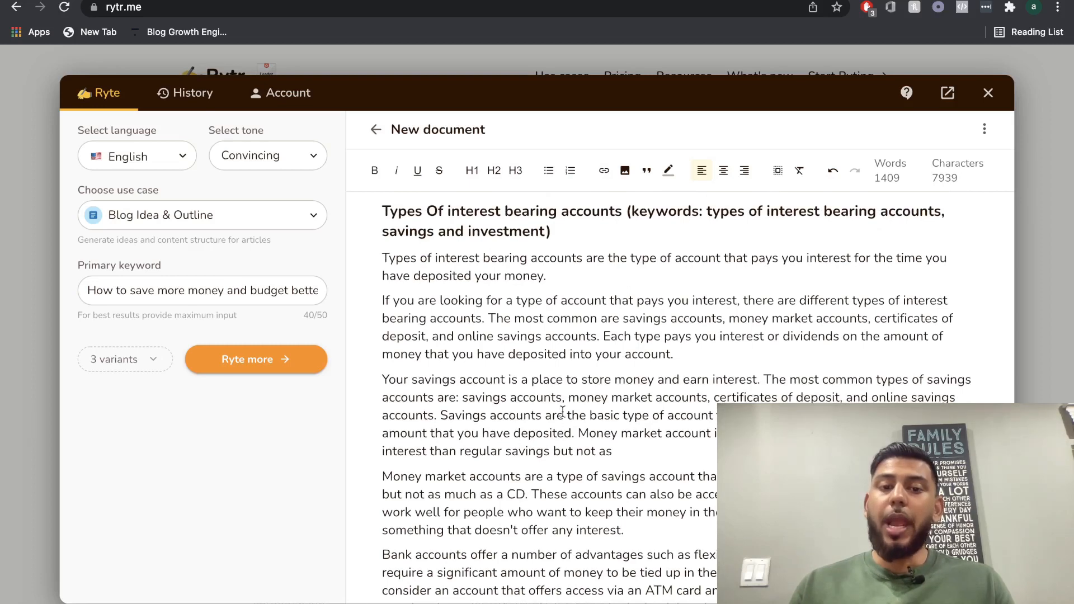
Review the "Types Of interest bearing accounts" heading and its keywords against the paragraphs generated below it, down to "Cancel unnecessary subscriptions".
scroll(562, 413, "up", 3)
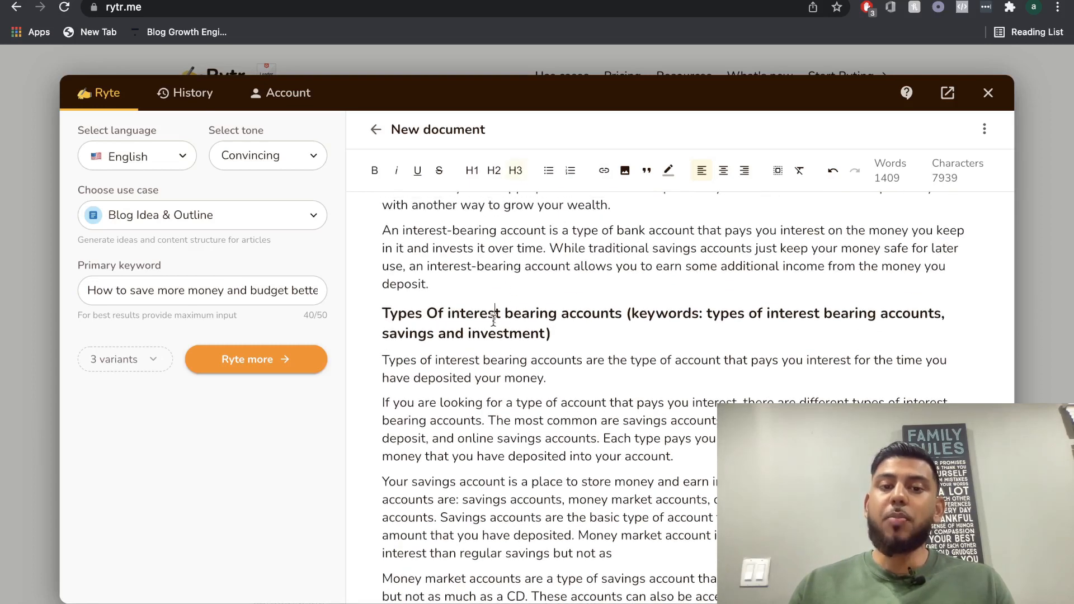
triple_click(494, 319)
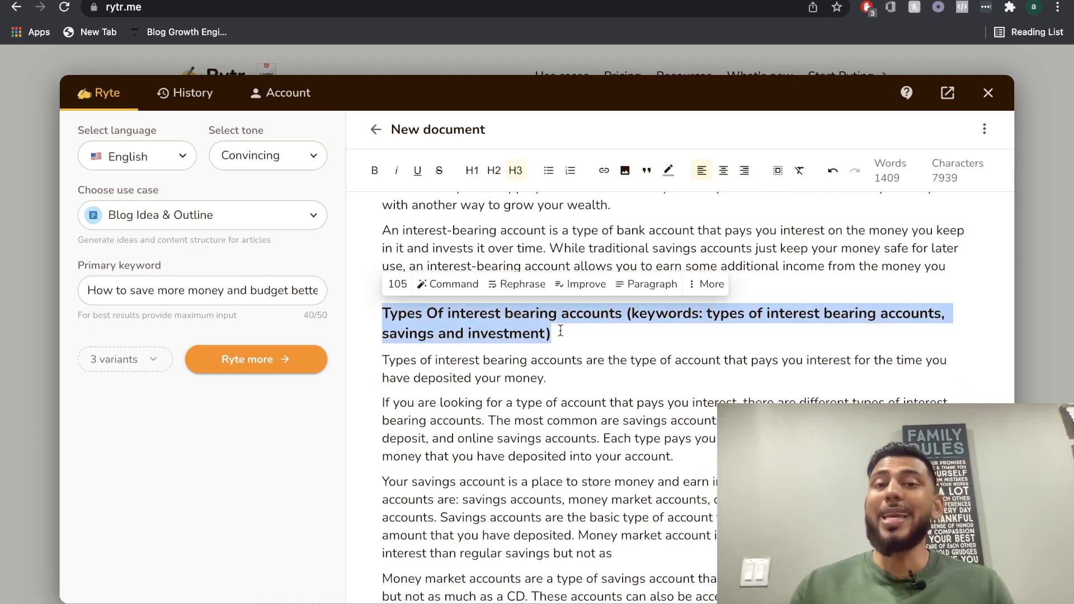
left_click(706, 318)
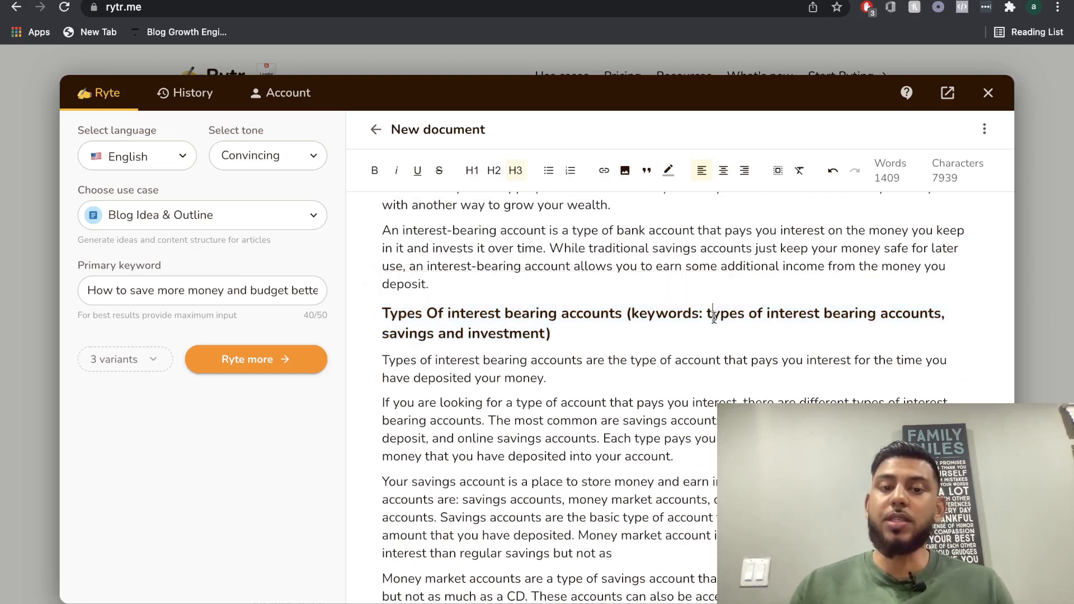
scroll(634, 347, "up", 2)
scroll(635, 347, "down", 1)
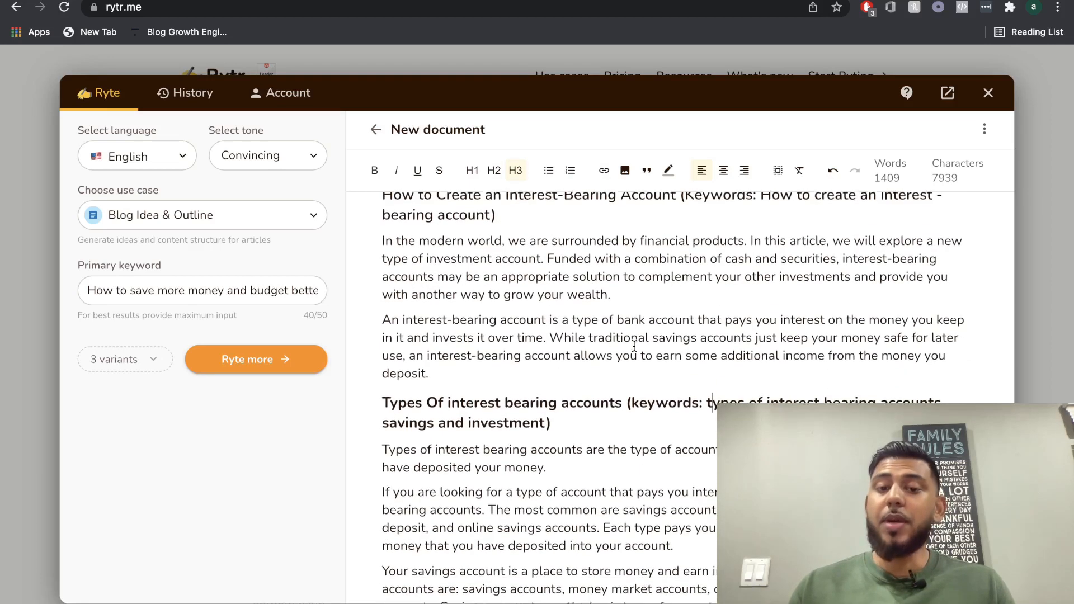
scroll(635, 347, "up", 2)
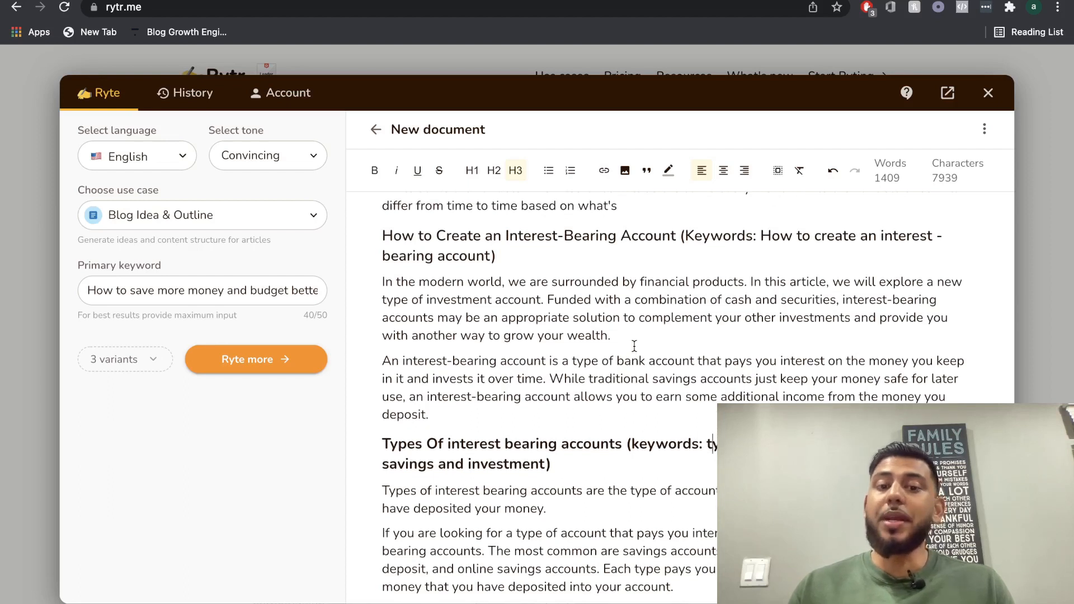
scroll(713, 439, "down", 1)
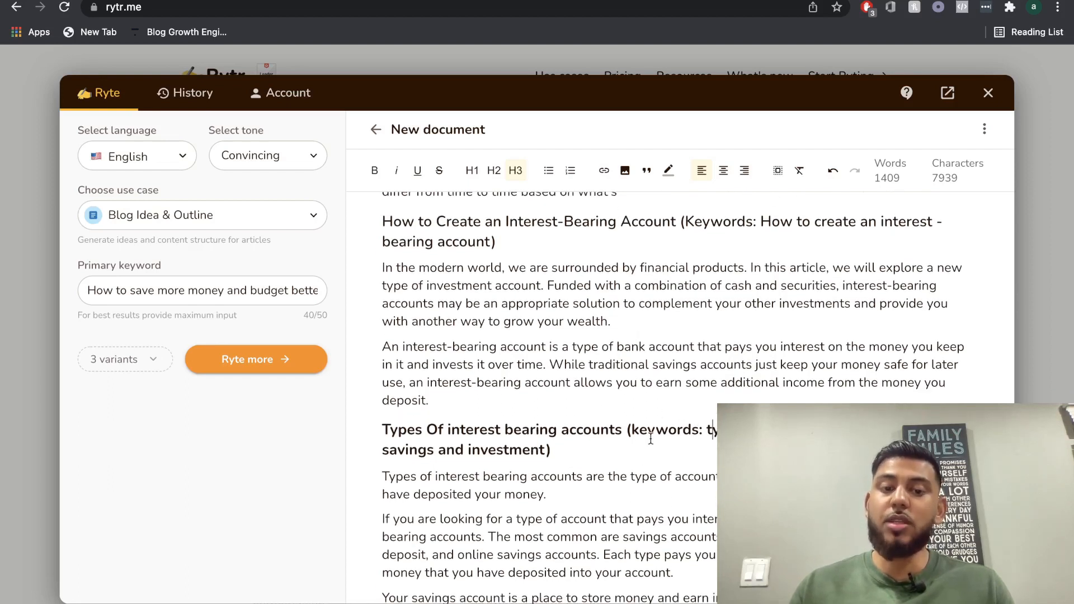
scroll(651, 439, "down", 5)
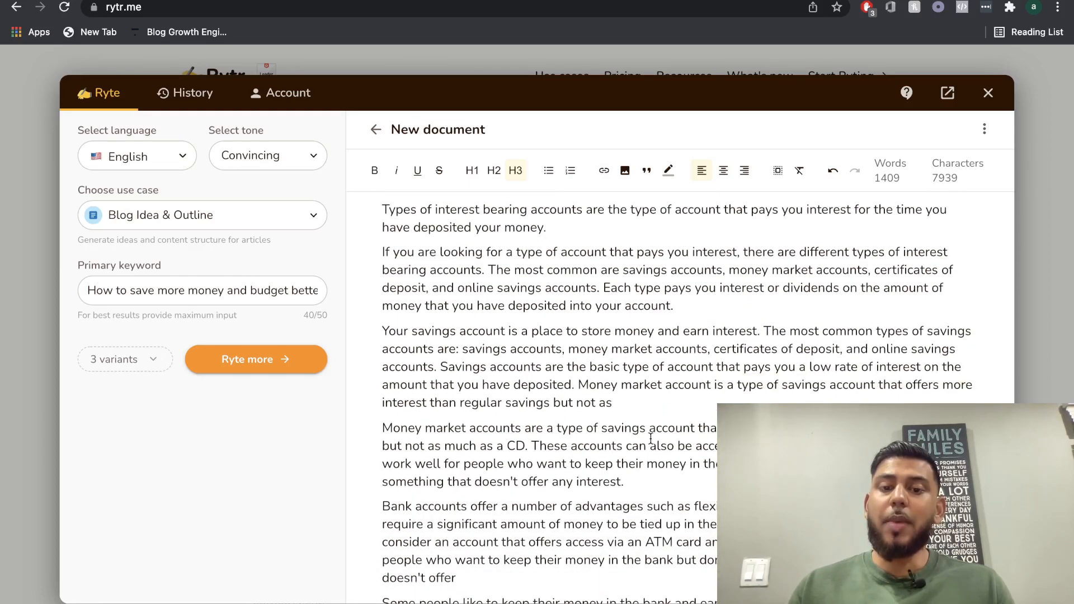
scroll(575, 526, "down", 2)
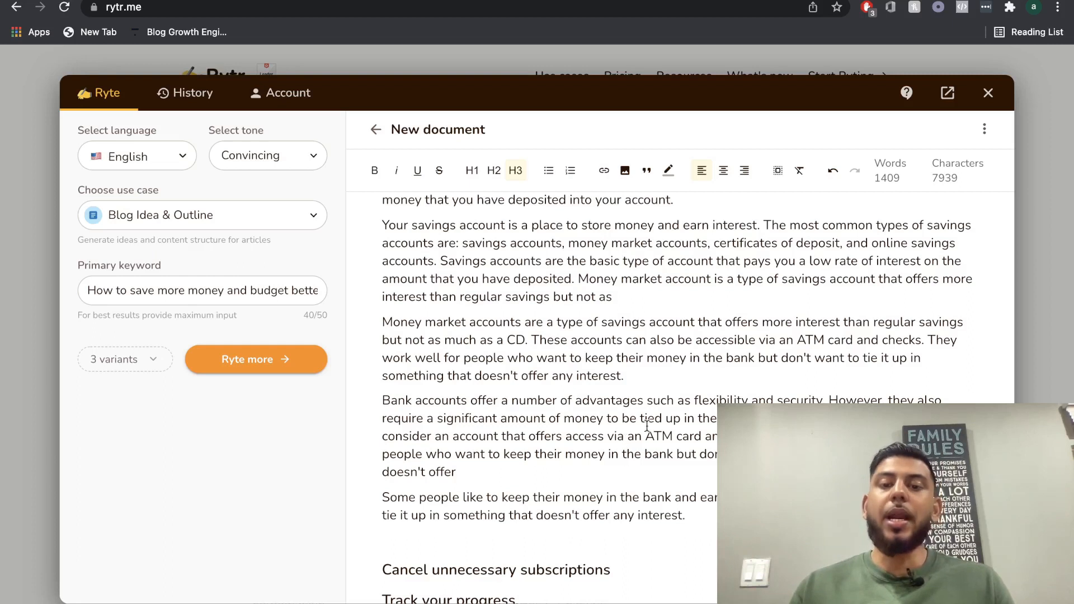
scroll(554, 368, "up", 1)
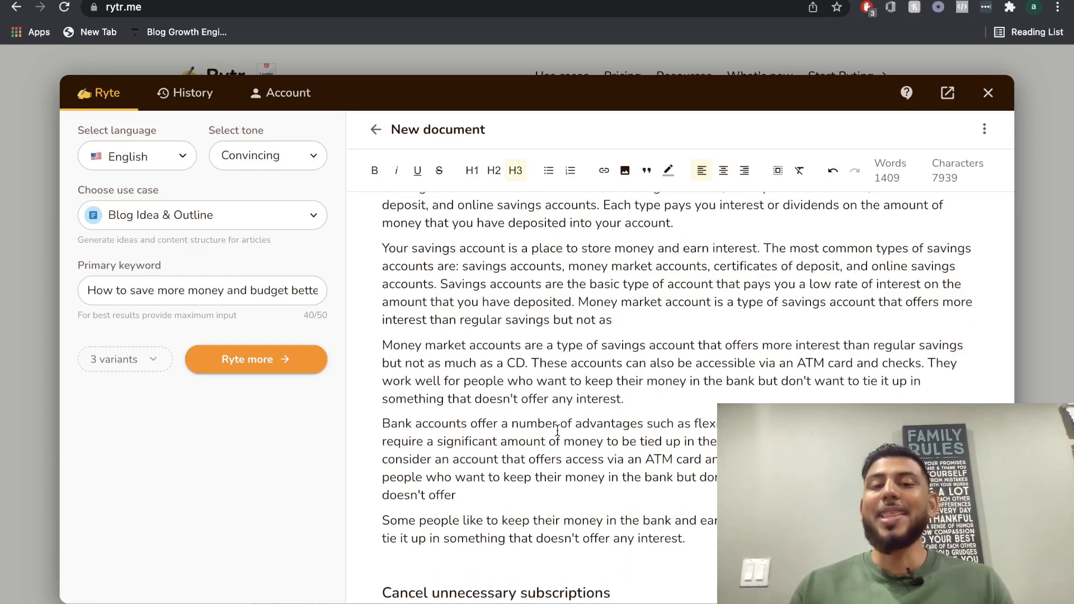
scroll(557, 431, "up", 1)
scroll(583, 324, "up", 2)
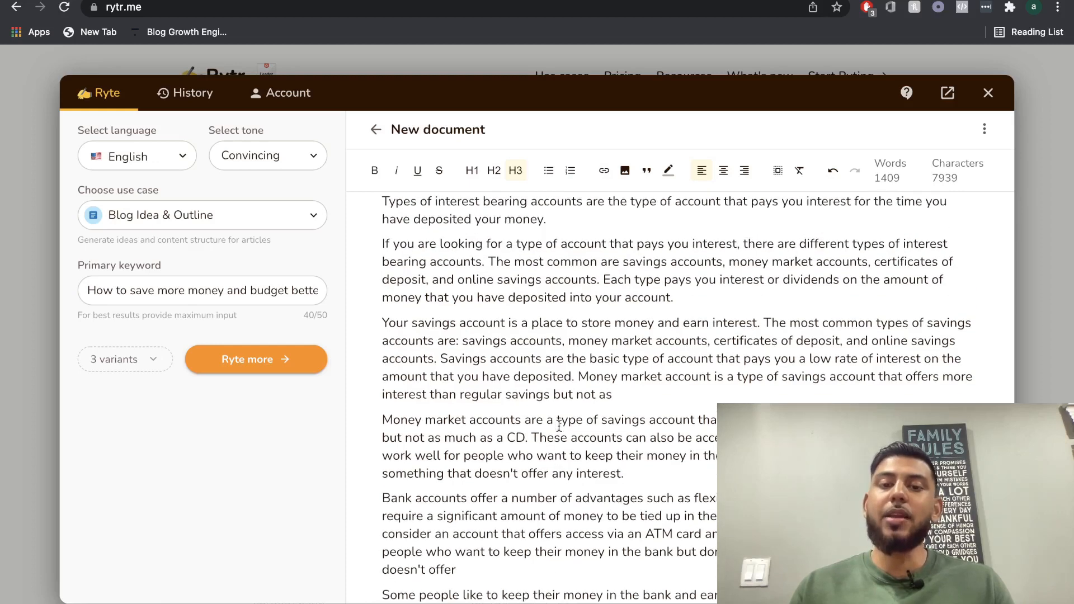
scroll(582, 325, "down", 3)
scroll(560, 347, "up", 9)
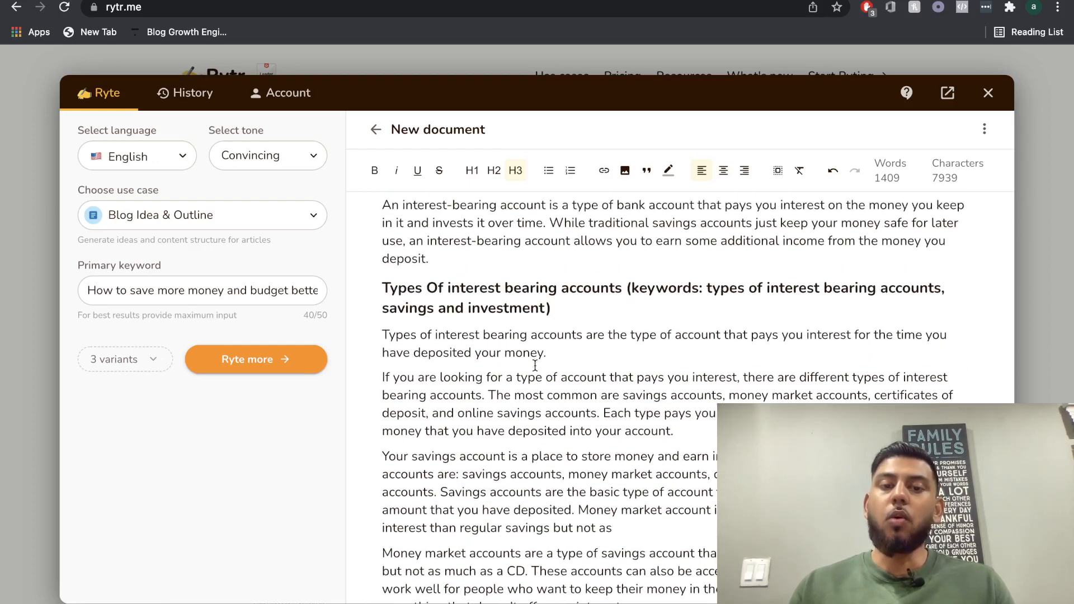
scroll(535, 366, "down", 10)
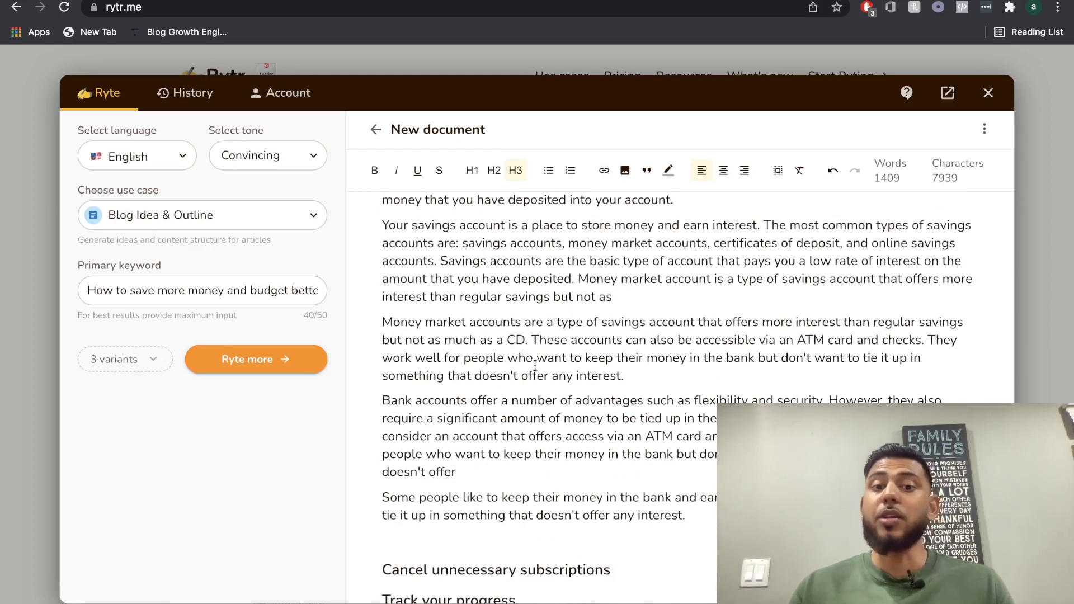
Change "Cancel unnecessary subscriptions" to "How to Cancel unnecessary subscriptions (keywords: How to Cancel unnecessary subscriptions)" and generate paragraph text from that heading.
scroll(619, 455, "up", 5)
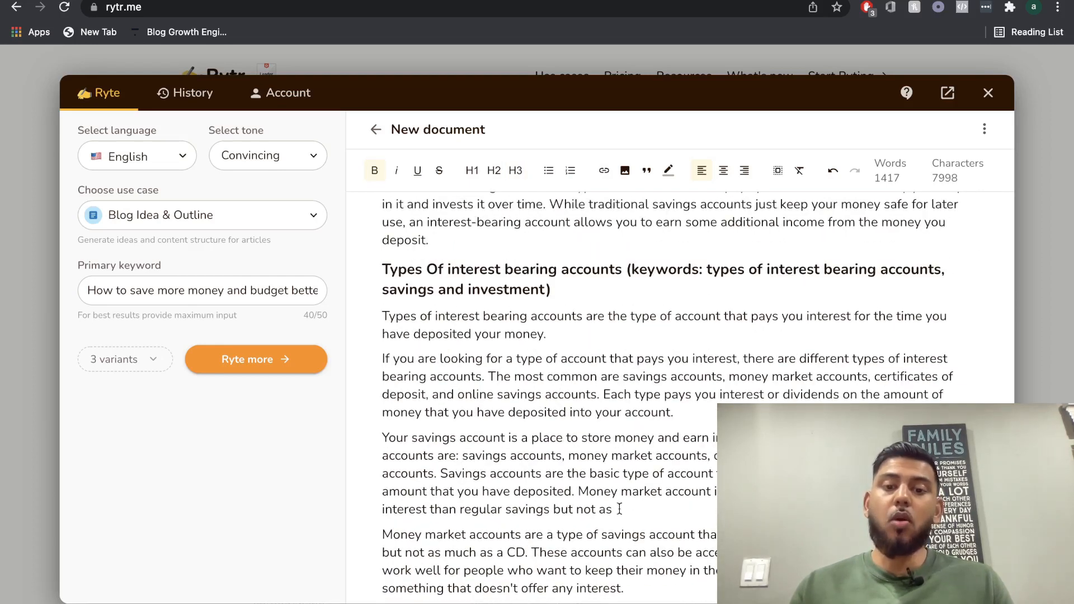
scroll(616, 445, "down", 1)
scroll(615, 446, "down", 8)
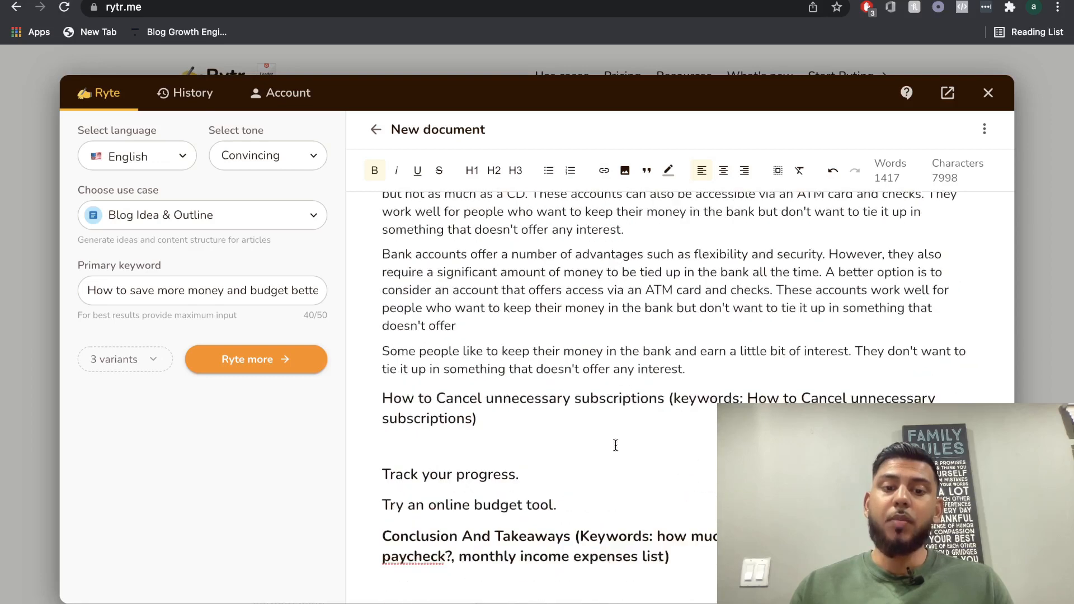
left_click(503, 410)
triple_click(503, 411)
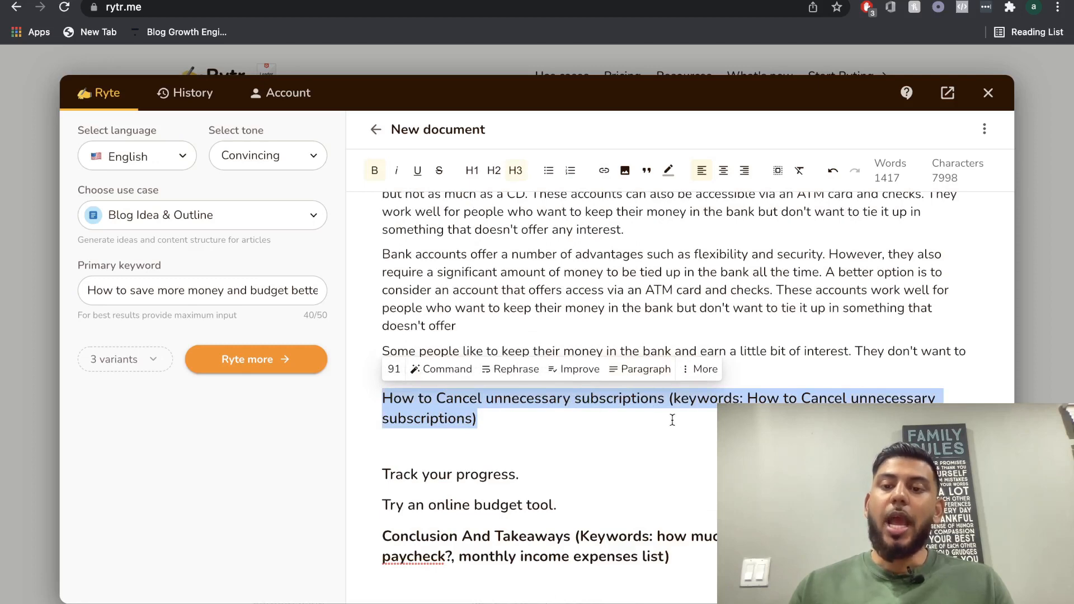
left_click(639, 371)
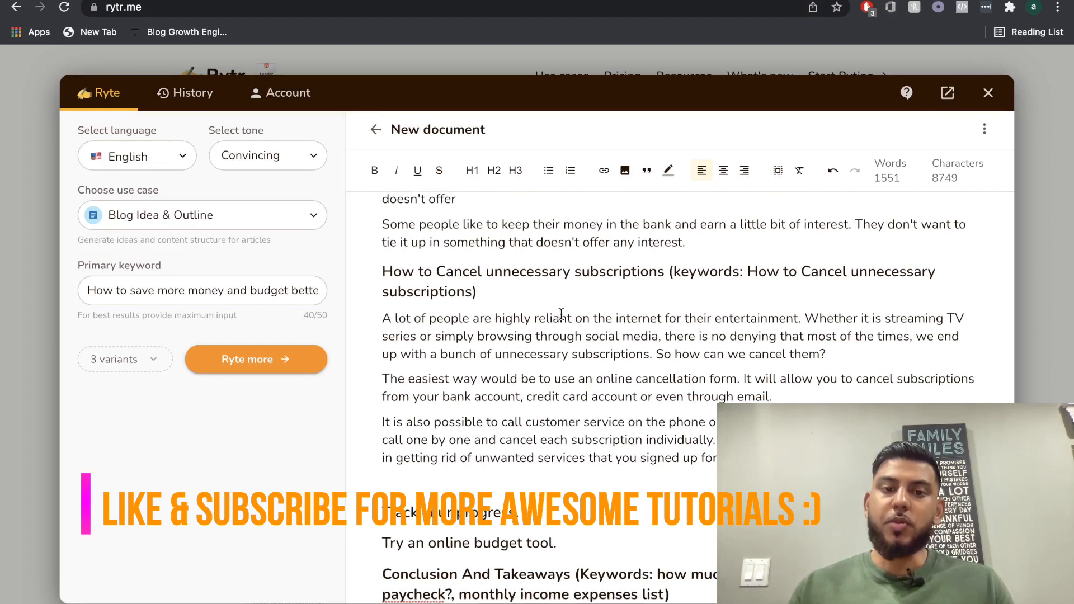
Change "Track your progress." to "How To Track your progress when saving money (keyword: How To Track your progress when saving money)" and generate paragraph text.
scroll(622, 347, "down", 1)
scroll(583, 381, "down", 1)
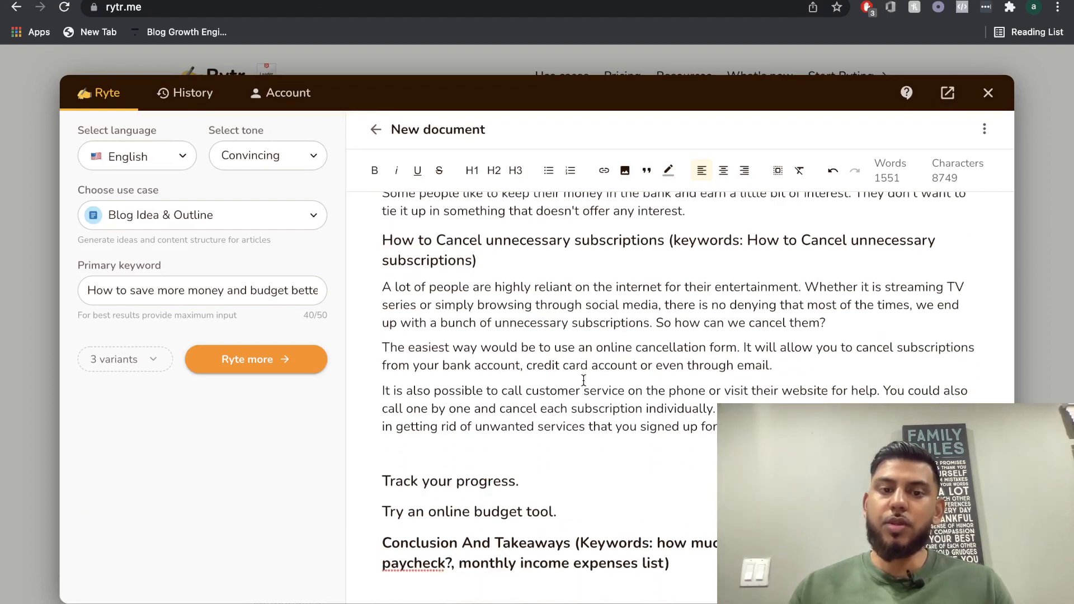
scroll(646, 361, "down", 1)
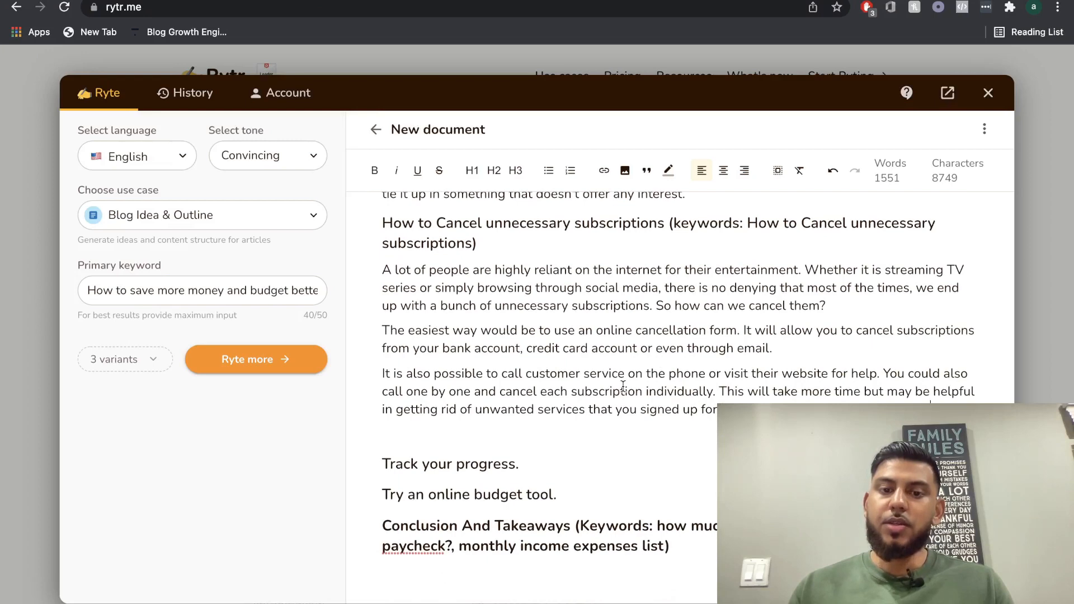
triple_click(641, 388)
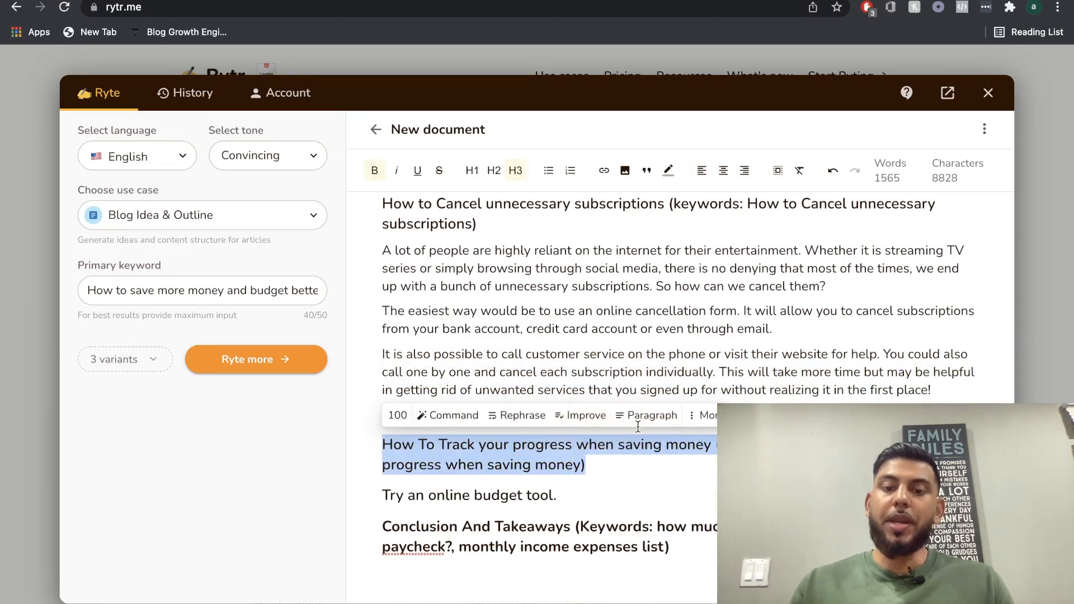
left_click(638, 426)
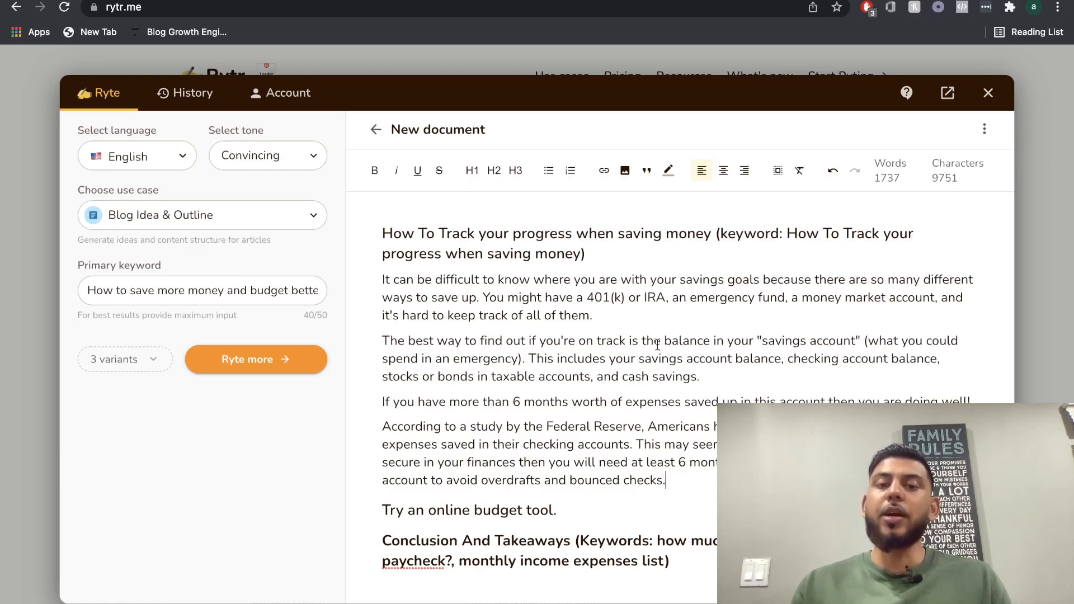
Reword the closing sentence of the Federal Reserve study paragraph to say "then you'll need at least six months".
scroll(630, 399, "down", 1)
scroll(560, 326, "up", 2)
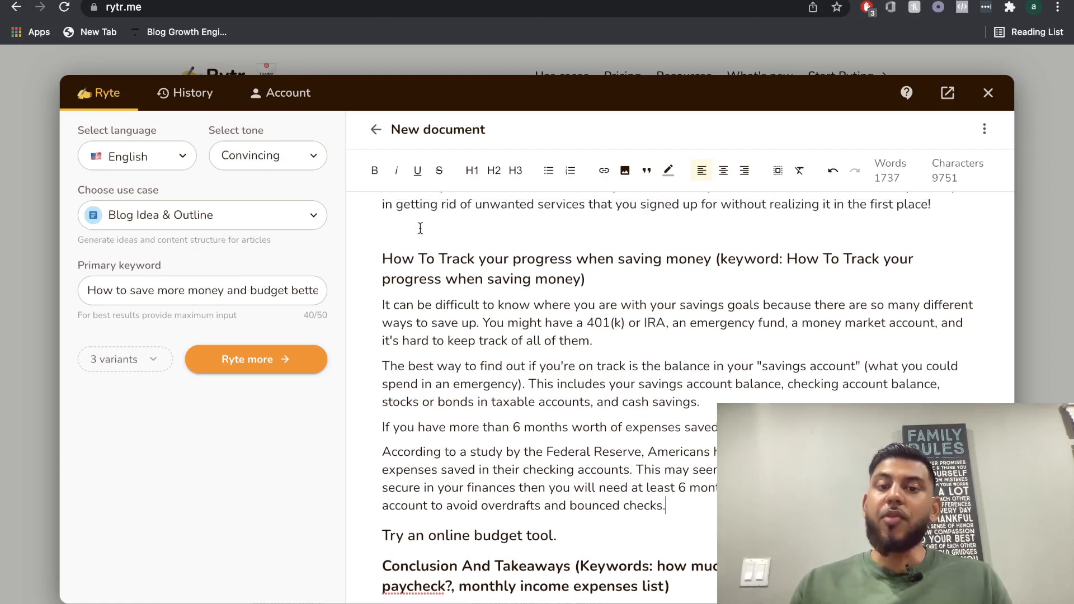
triple_click(492, 259)
Change "Try an online budget tool." to "How to use an online budget tool (keyword: How to use an online budget tool)" and generate paragraph text.
scroll(553, 330, "down", 1)
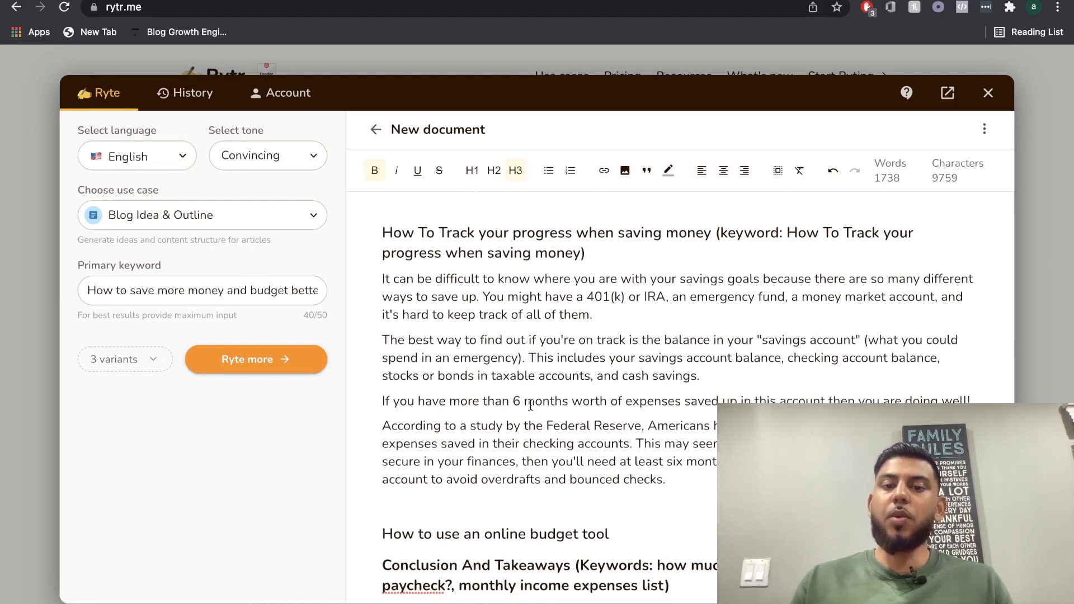
scroll(556, 433, "down", 1)
type("(")
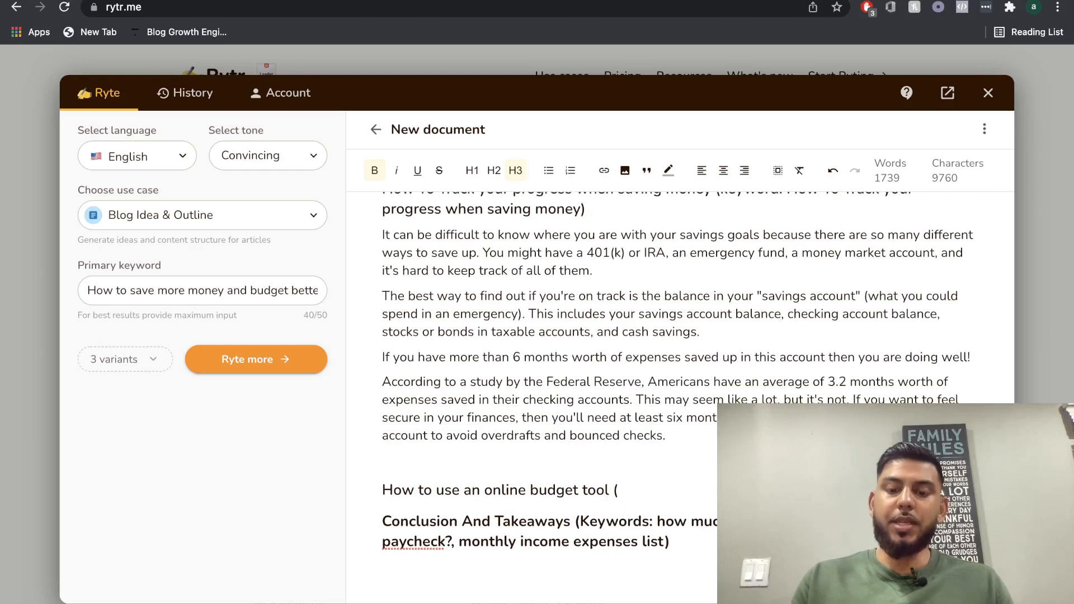
type("keyword: How")
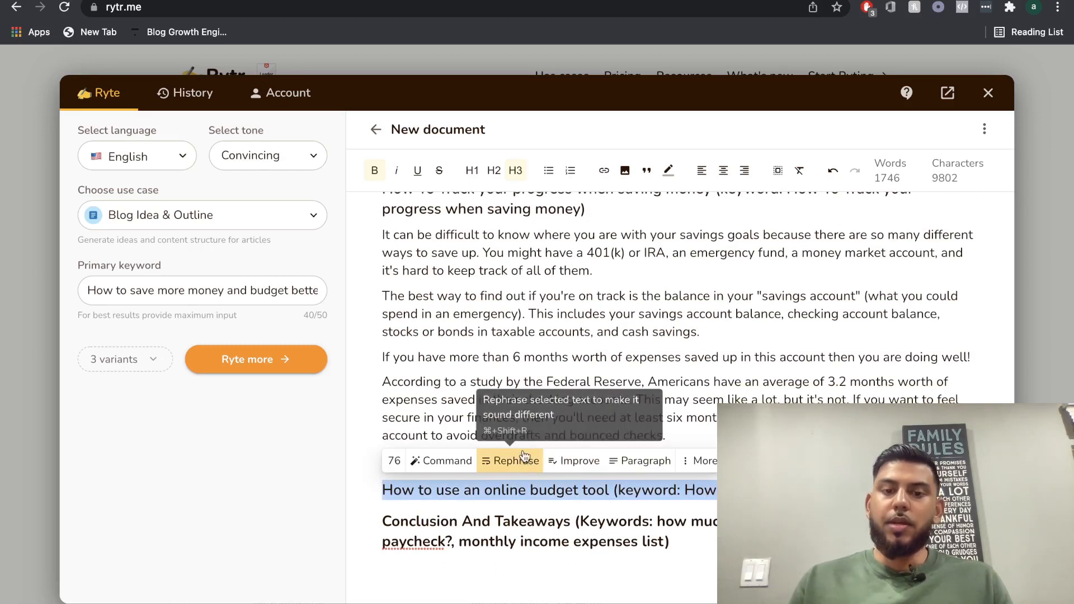
left_click(622, 459)
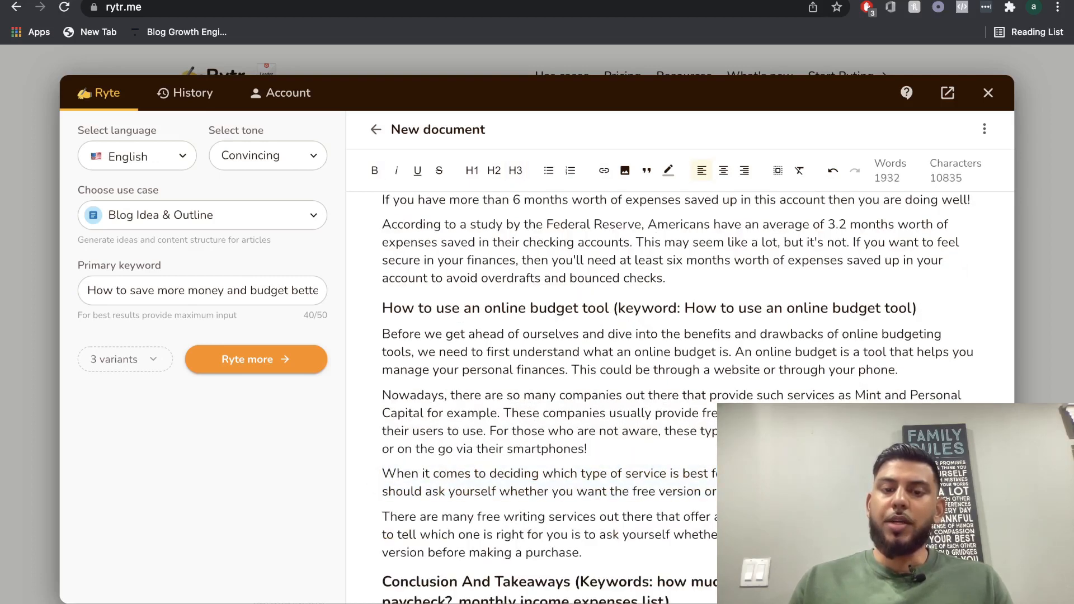
Generate a further paragraph from the "There are many free writing services" paragraph in the online budget tool section.
scroll(712, 498, "down", 1)
triple_click(693, 468)
left_click(659, 439)
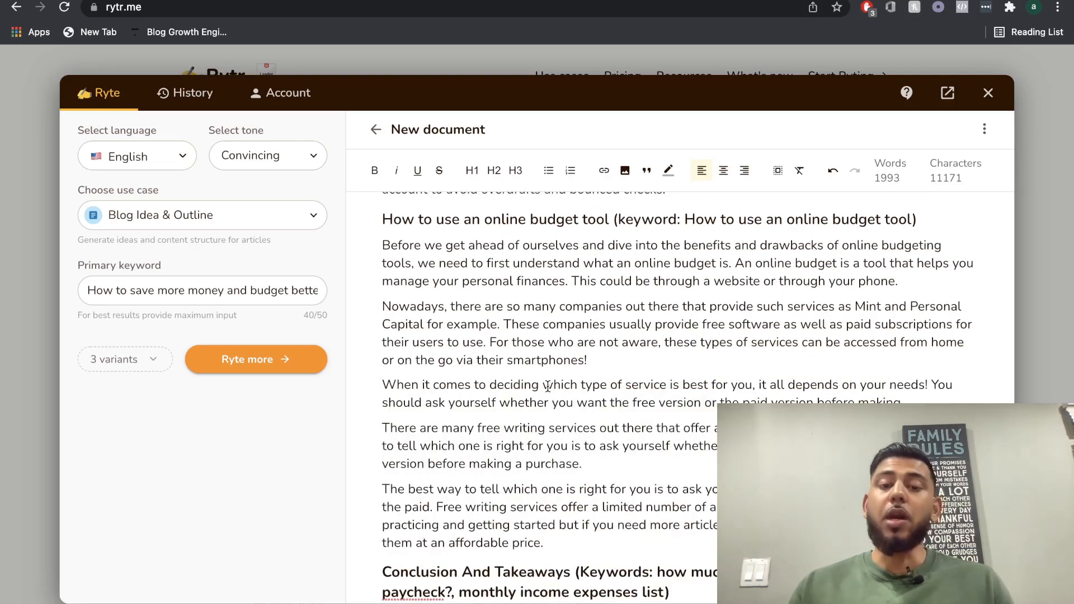
Generate paragraph text for the "Conclusion And Takeaways" heading at the end of the article.
scroll(593, 418, "down", 1)
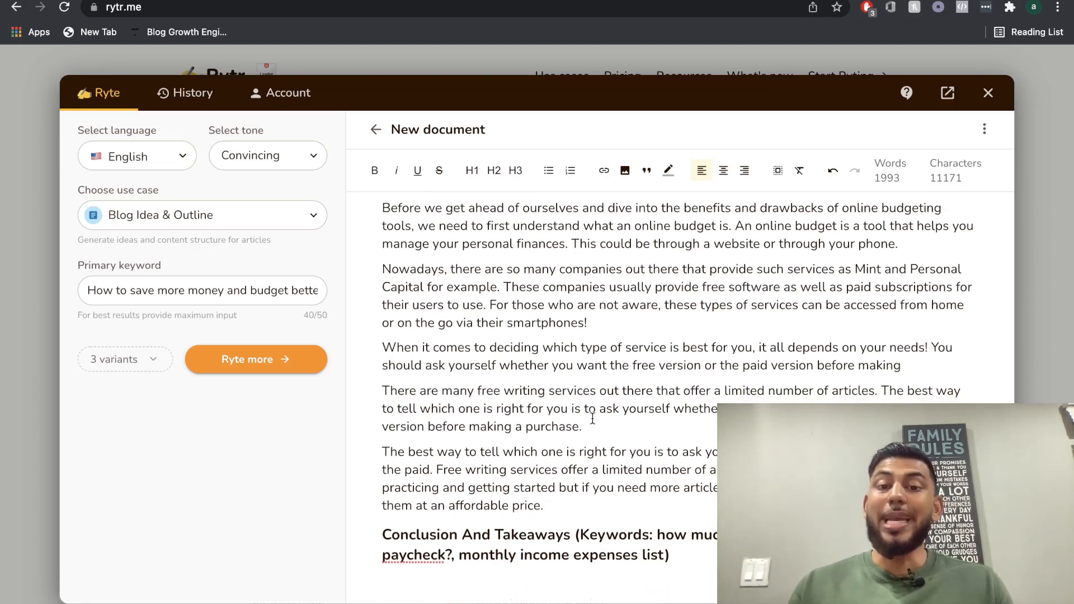
scroll(593, 418, "down", 1)
triple_click(526, 538)
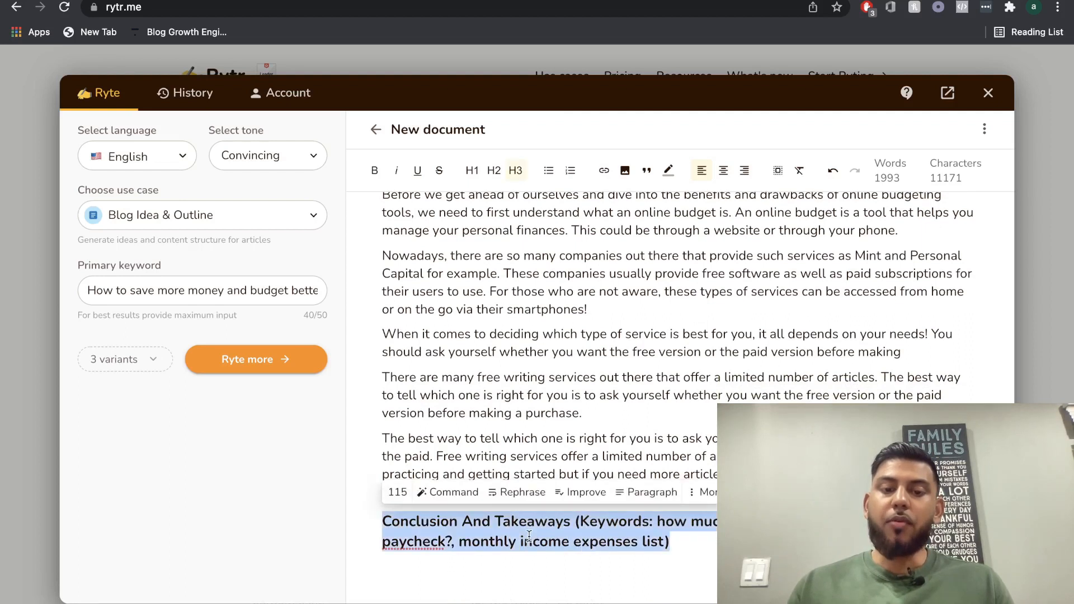
left_click(635, 495)
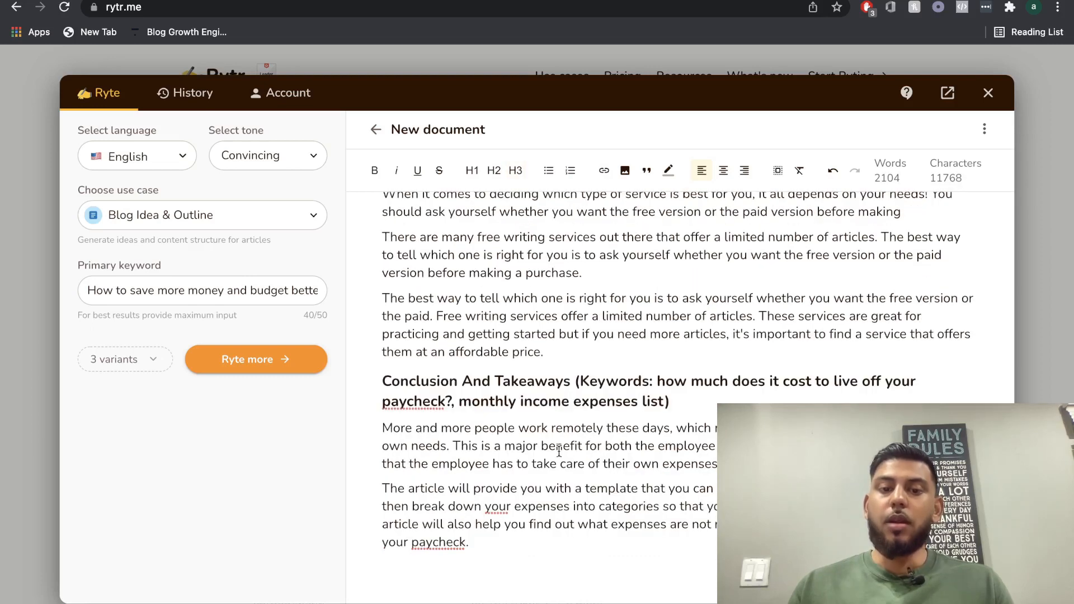
triple_click(559, 450)
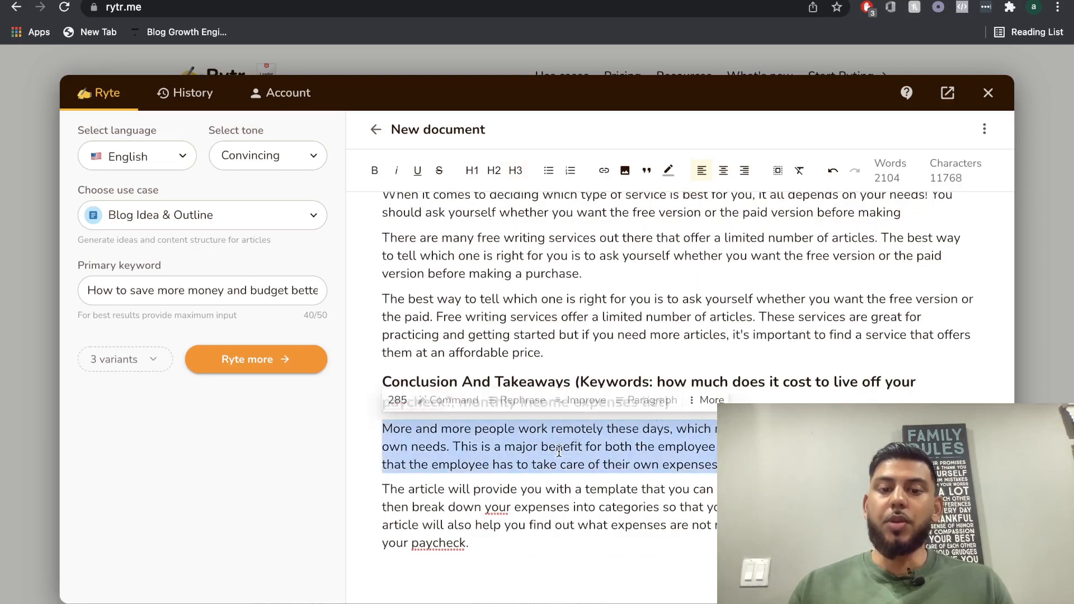
triple_click(553, 516)
left_click(553, 546)
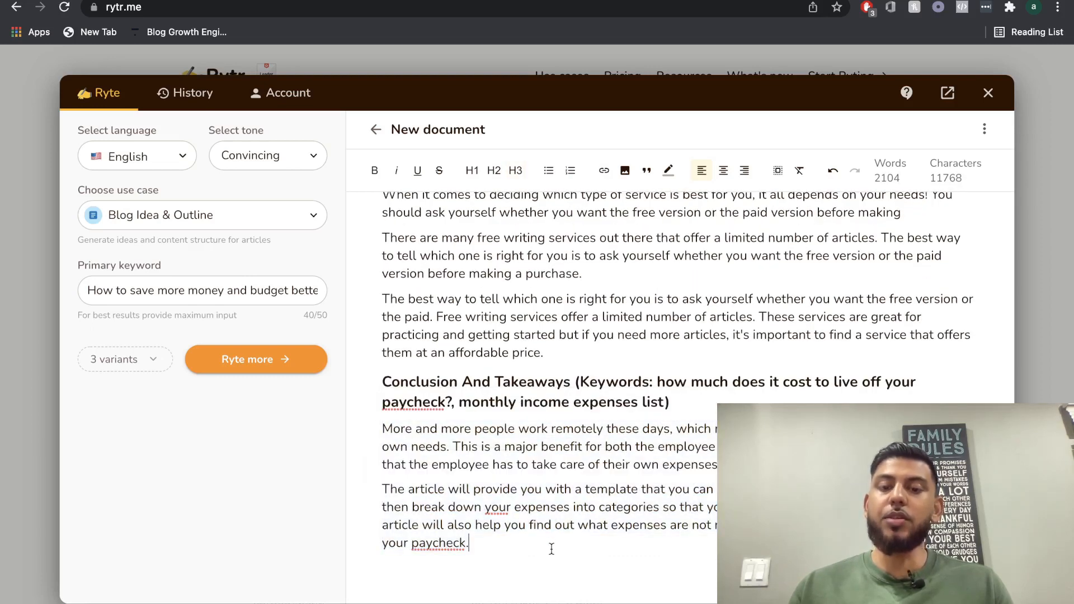
Review the whole article from the title and introduction through the conclusion, and check its word count.
scroll(554, 492, "up", 3)
scroll(555, 442, "up", 1)
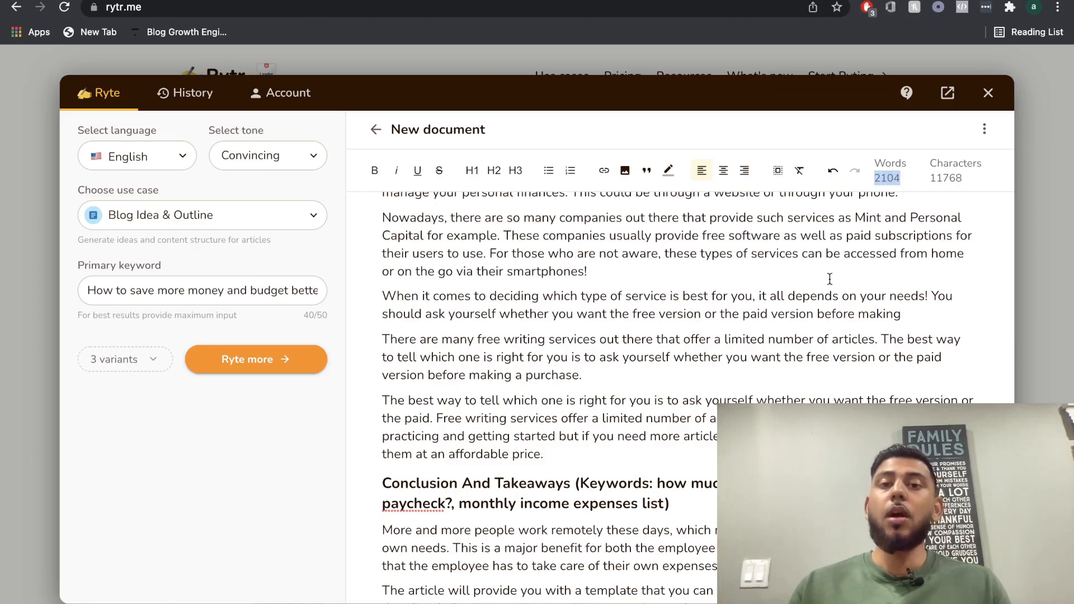
scroll(697, 330, "down", 20)
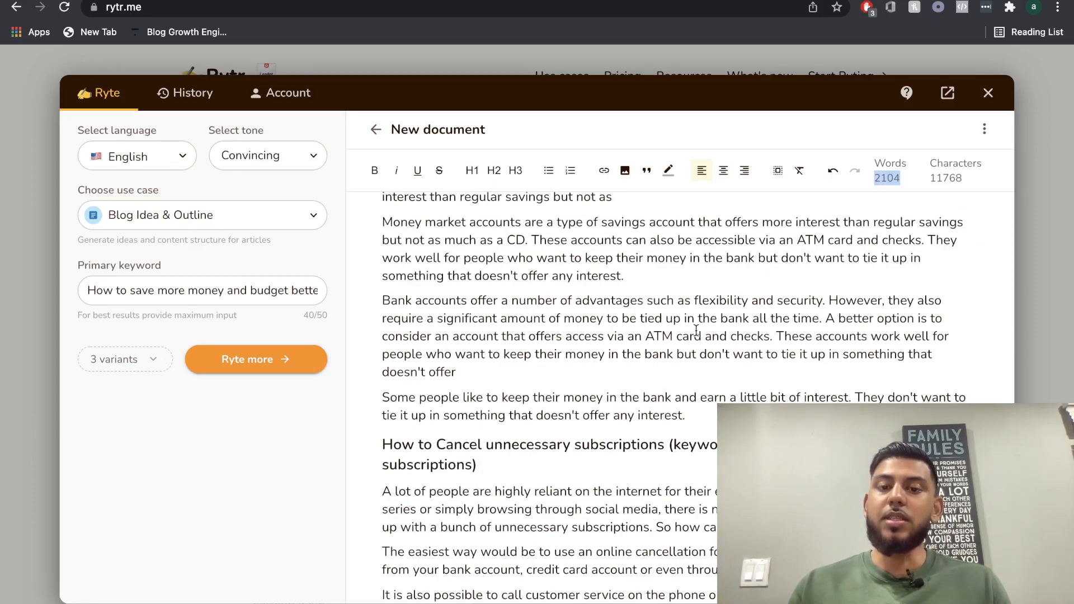
scroll(697, 330, "up", 20)
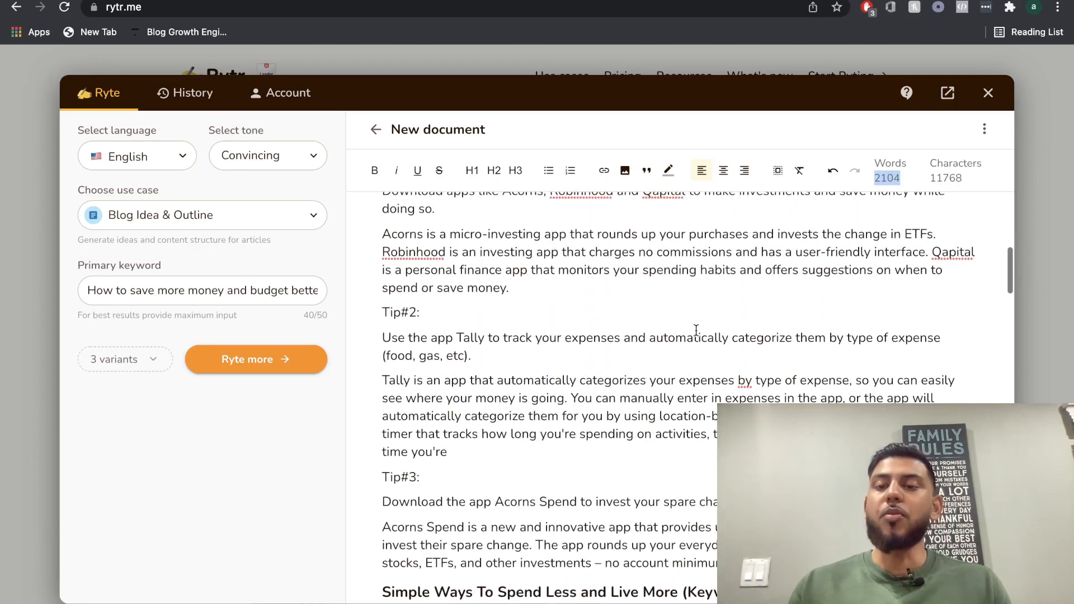
scroll(694, 347, "up", 15)
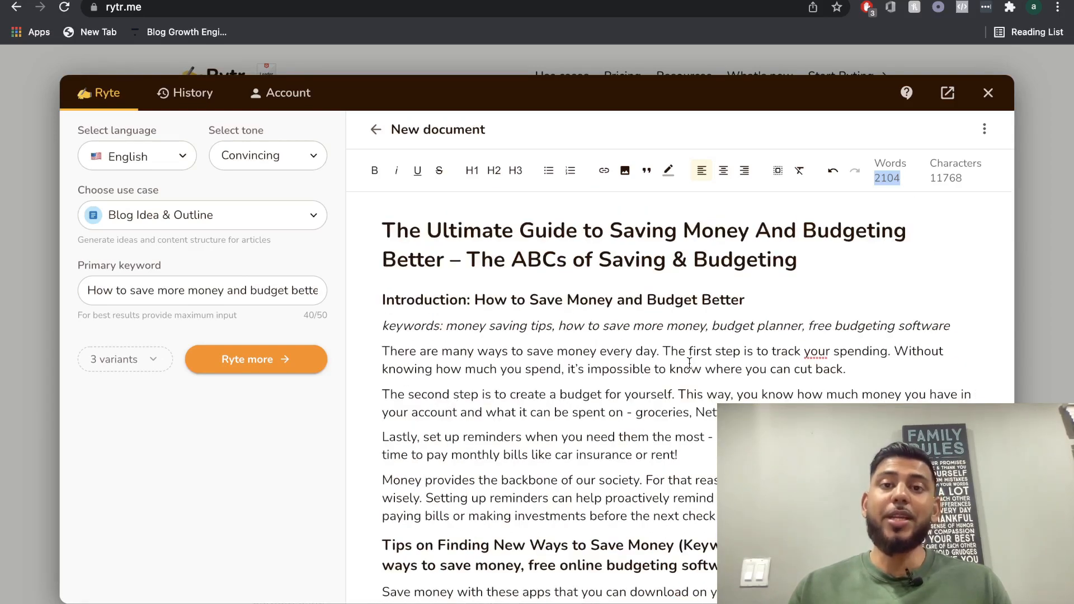
scroll(689, 362, "down", 4)
scroll(690, 363, "down", 15)
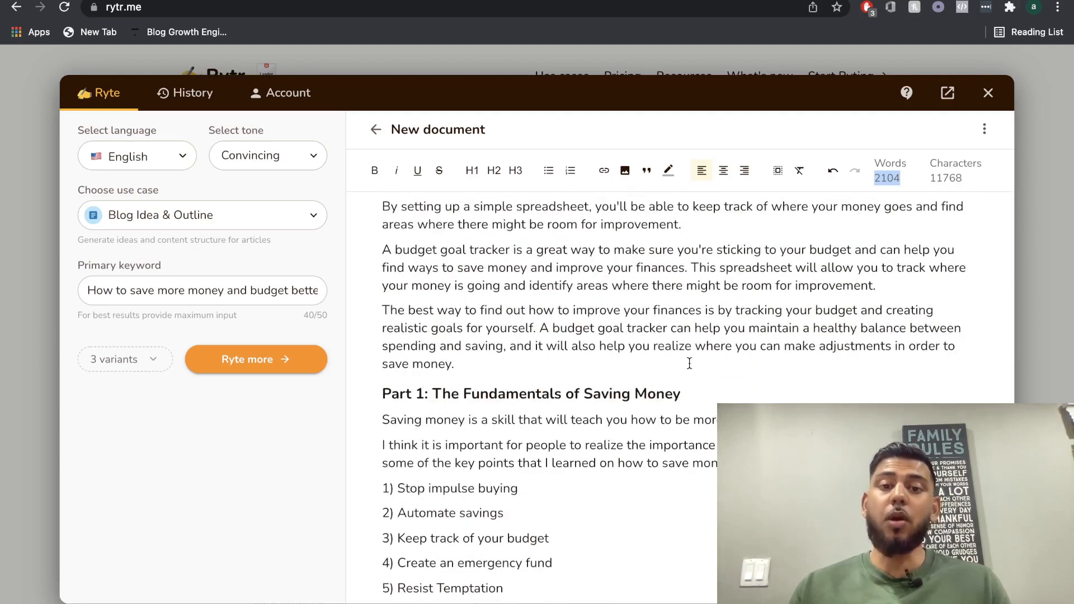
scroll(689, 364, "down", 8)
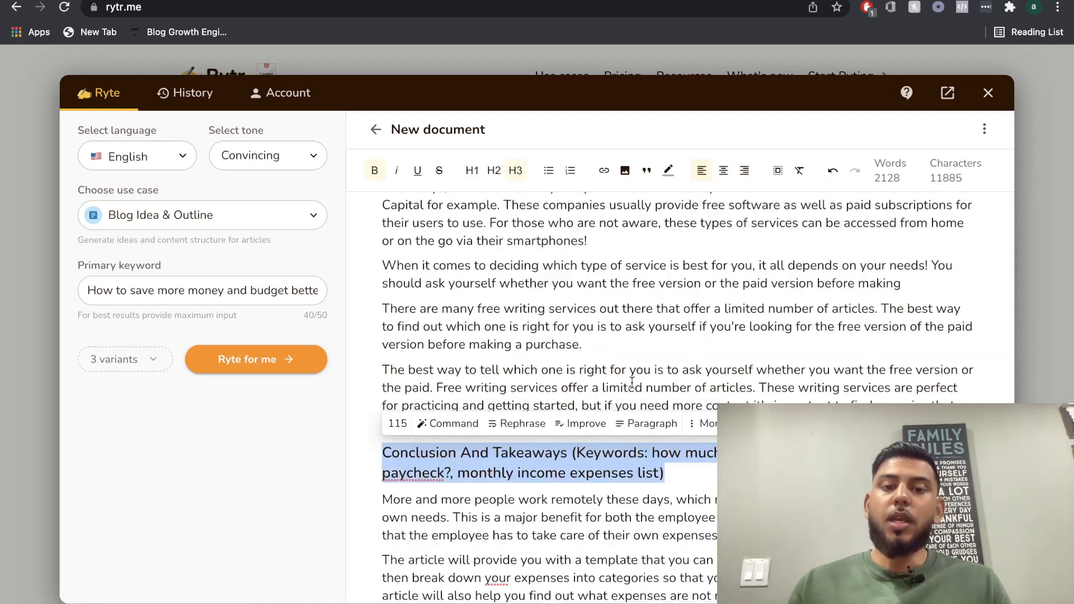
scroll(632, 382, "up", 2)
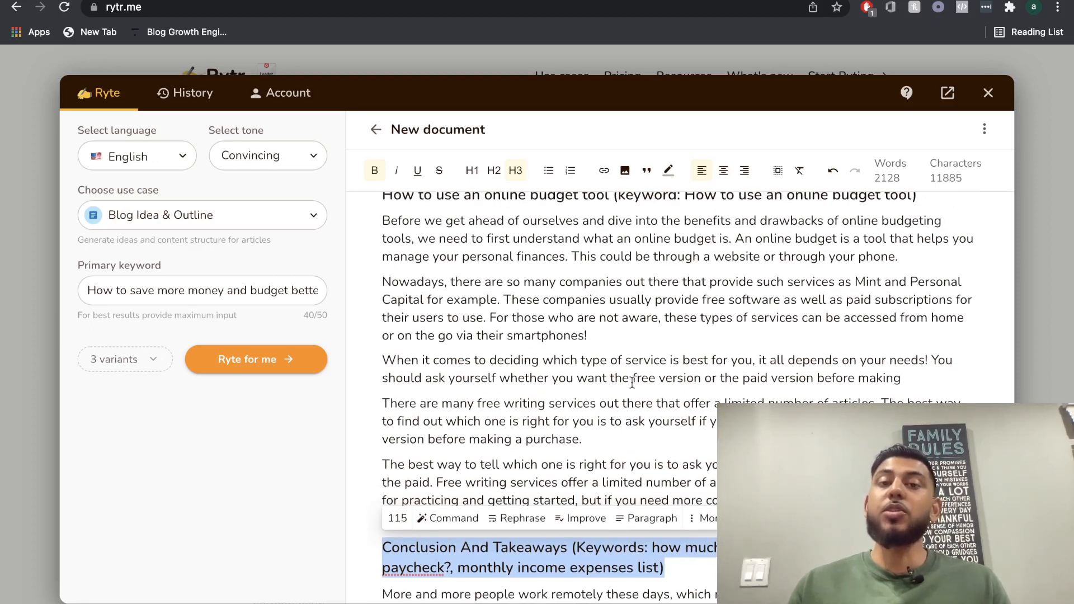
scroll(648, 294, "up", 1)
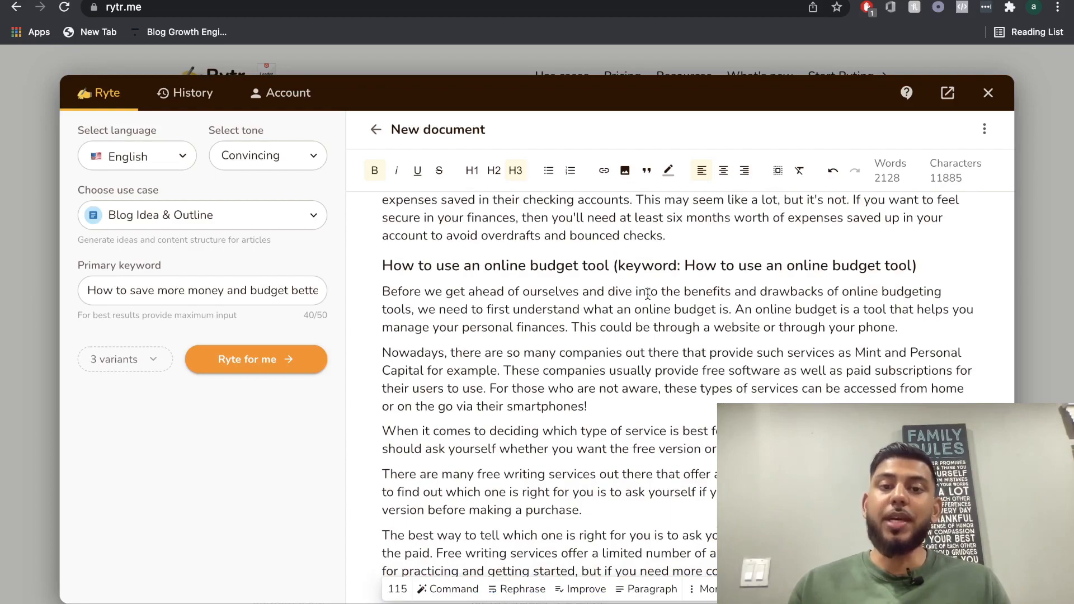
scroll(648, 294, "up", 10)
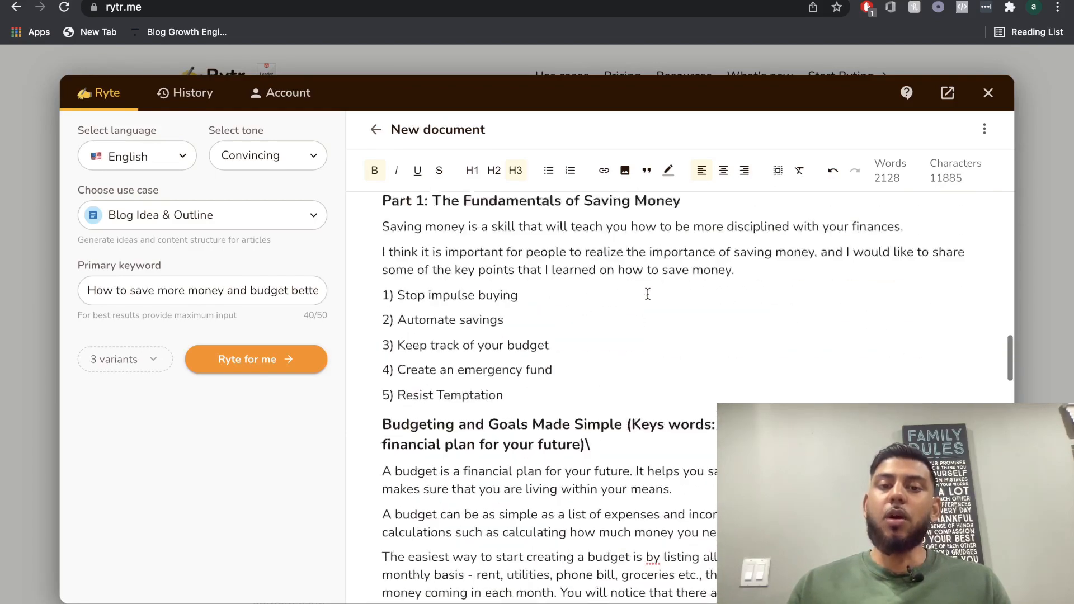
scroll(648, 293, "up", 2)
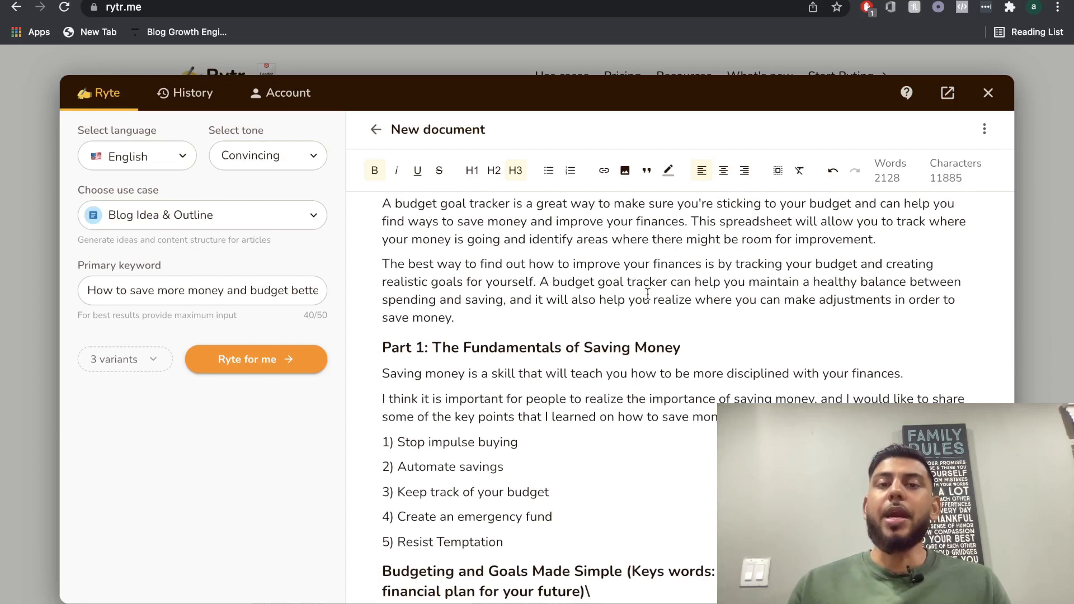
scroll(648, 293, "up", 5)
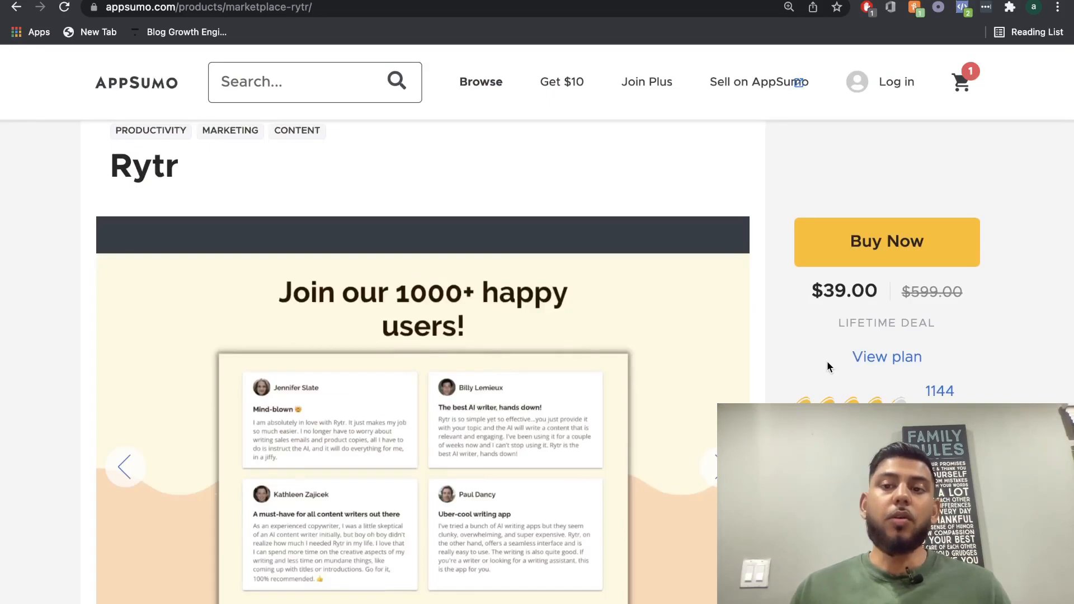